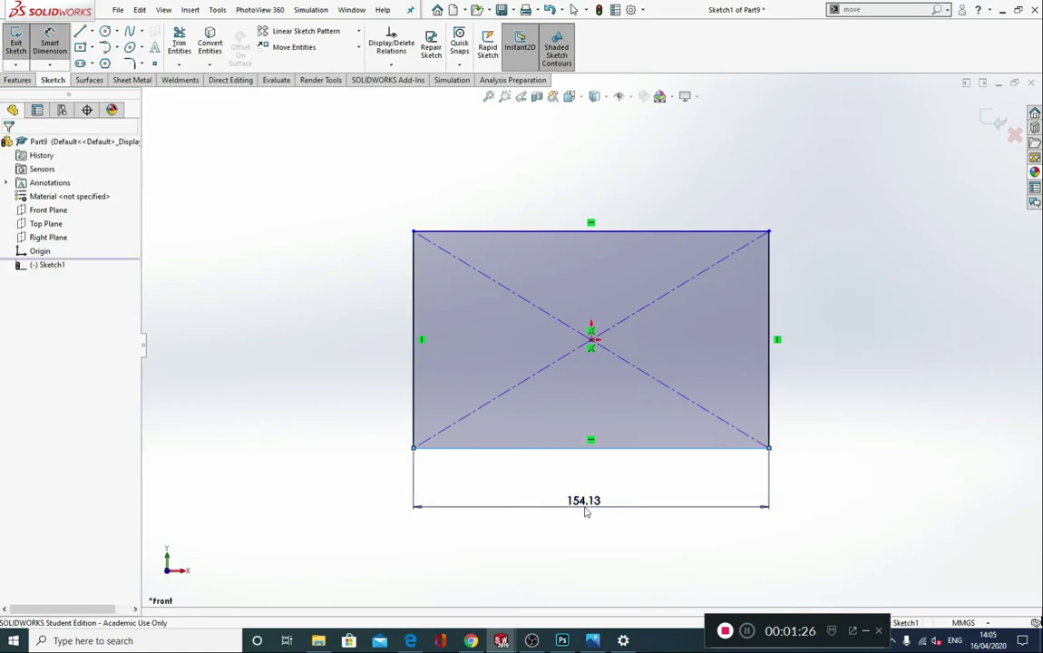
Dimension the center rectangle 100 mm wide and 63 mm high
type("100")
left_click(532, 490)
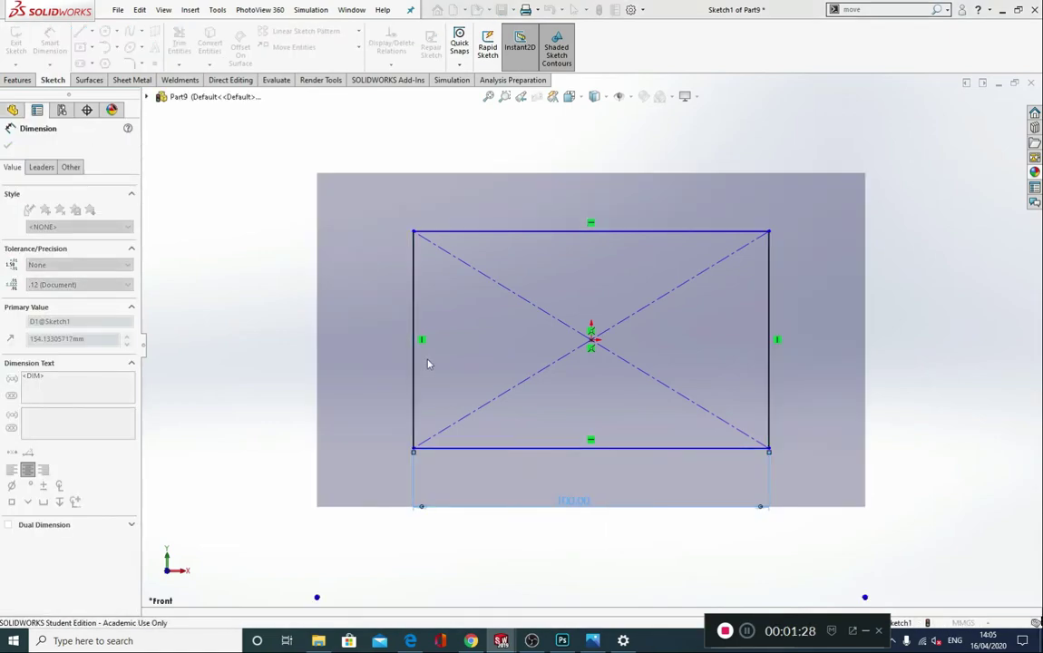
left_click(414, 326)
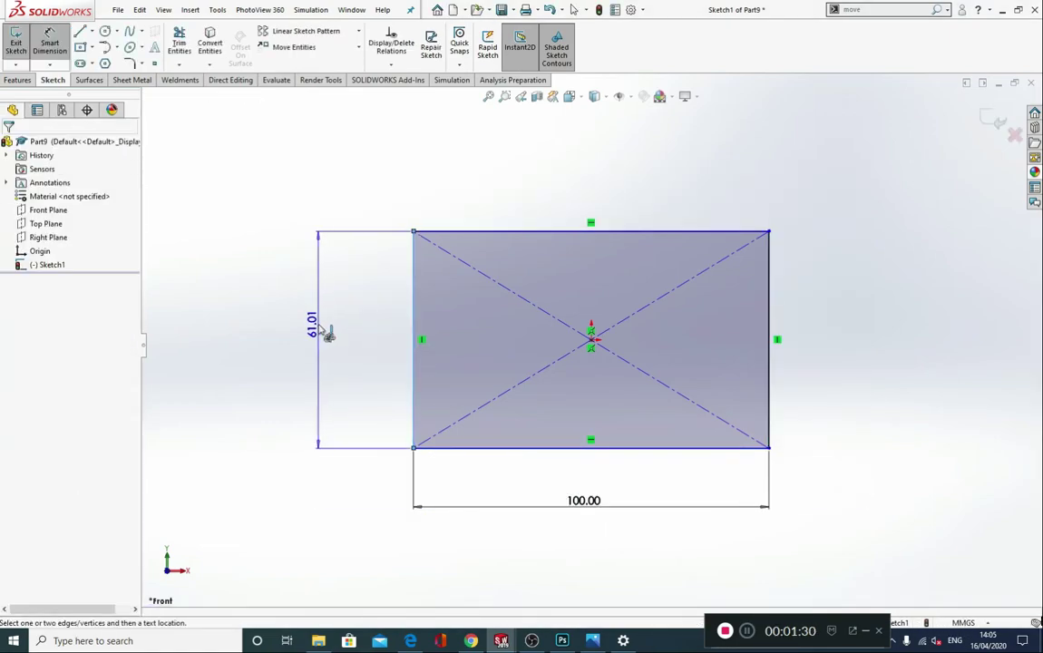
left_click(328, 328)
type("63")
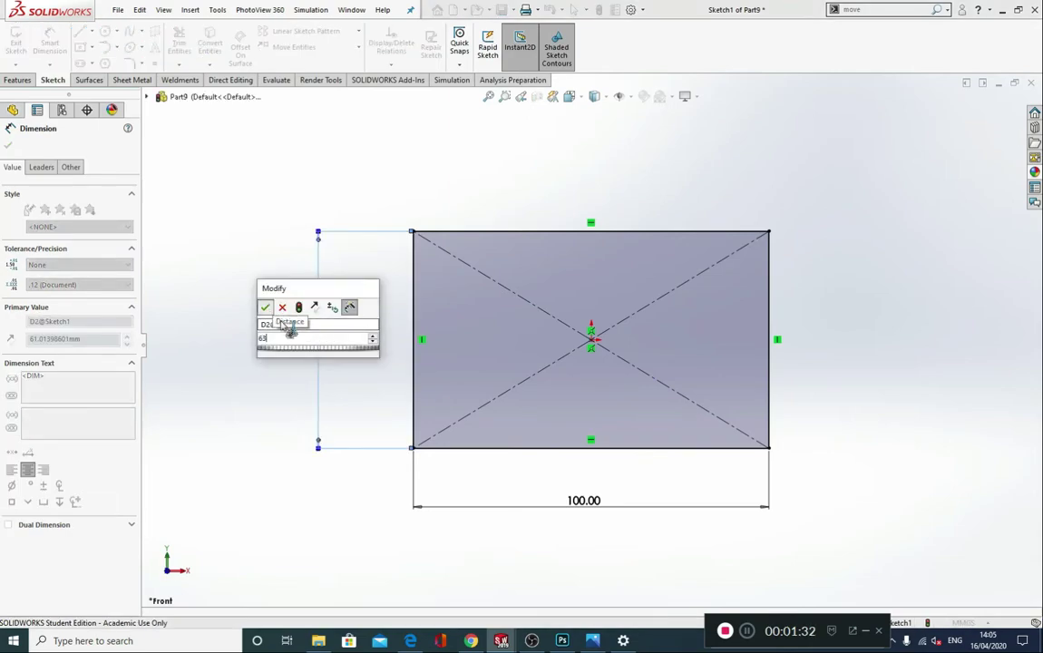
left_click(266, 307)
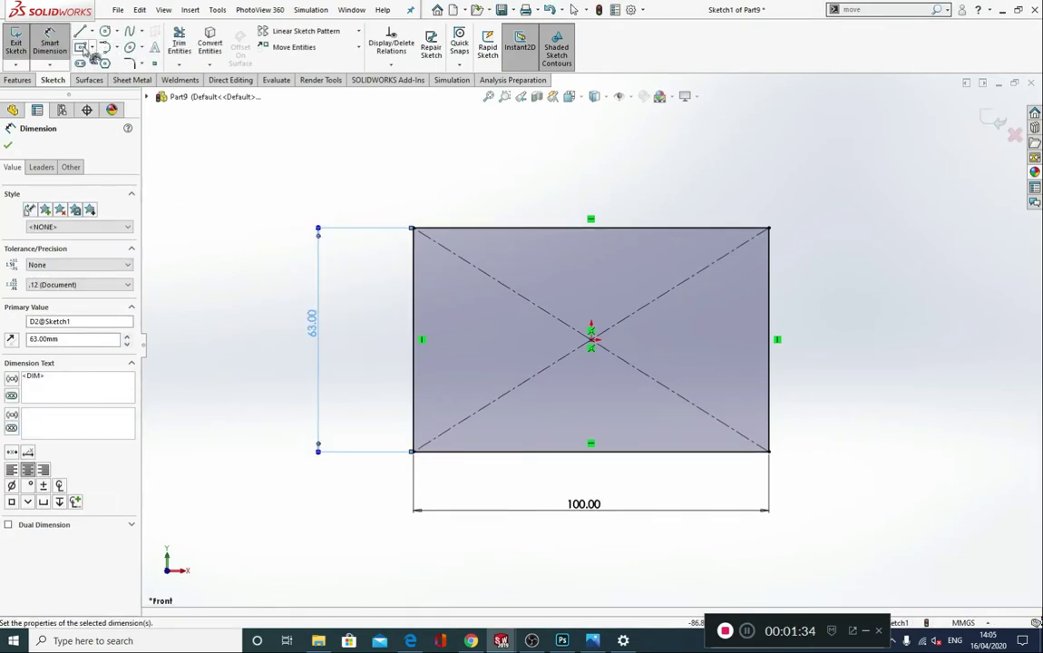
Sketch a corner rectangle about 49 by 15 mm inside the large rectangle, starting from its upper-right corner
left_click(86, 52)
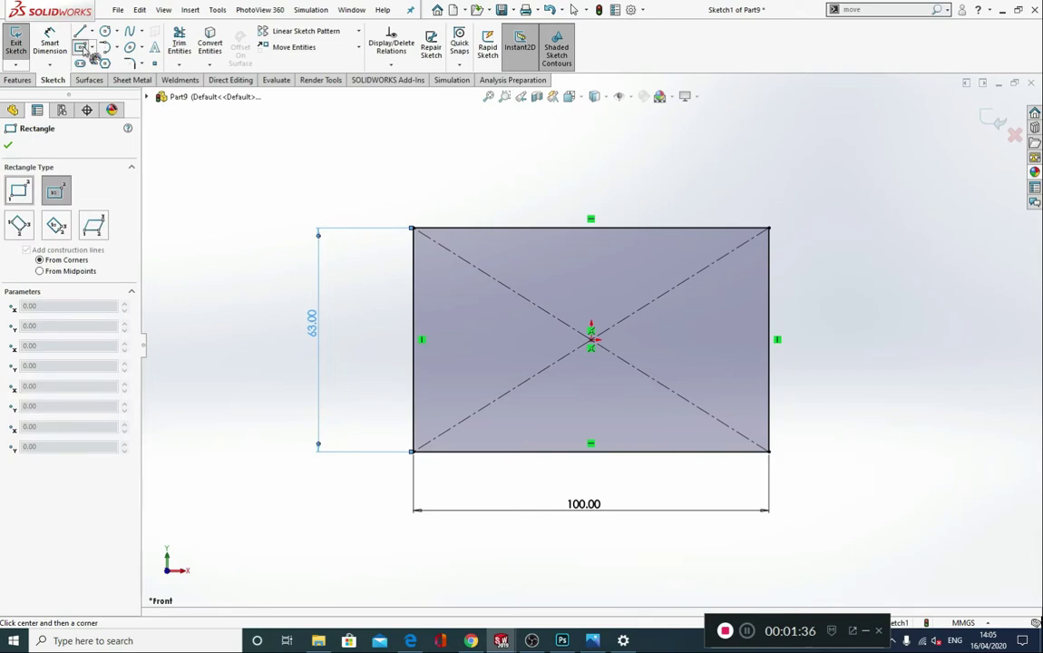
left_click(93, 49)
left_click(109, 62)
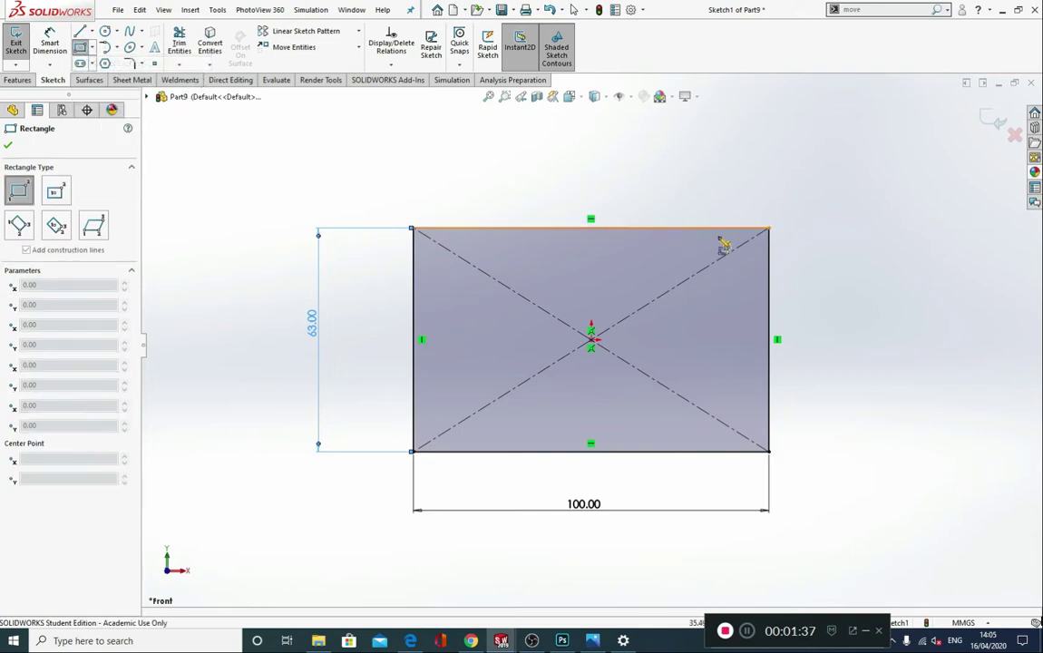
left_click(768, 228)
left_click(595, 280)
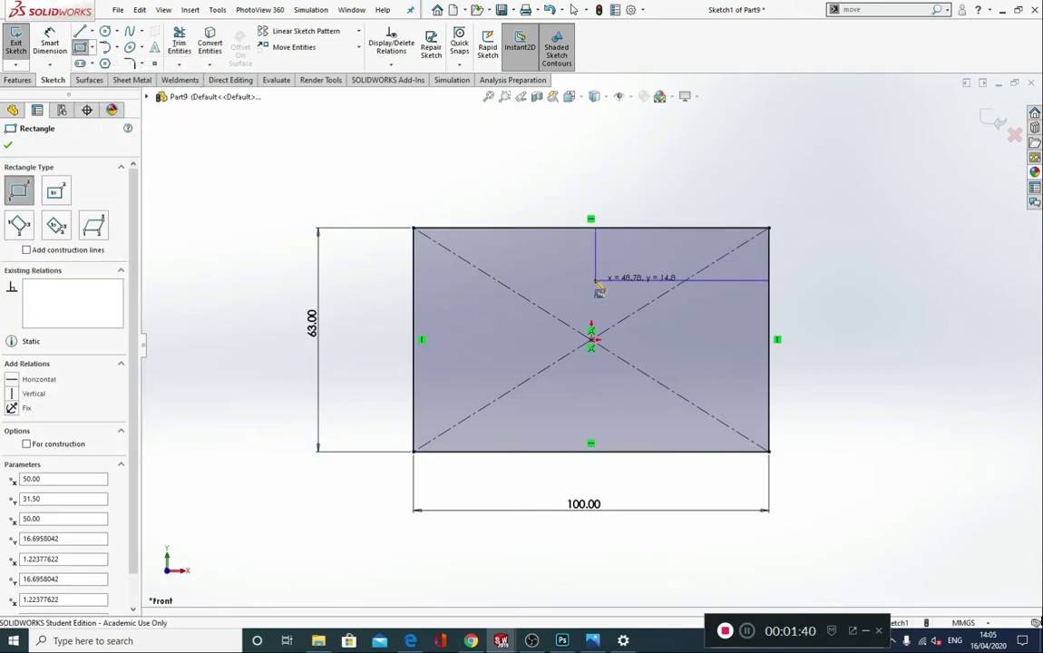
key("Escape")
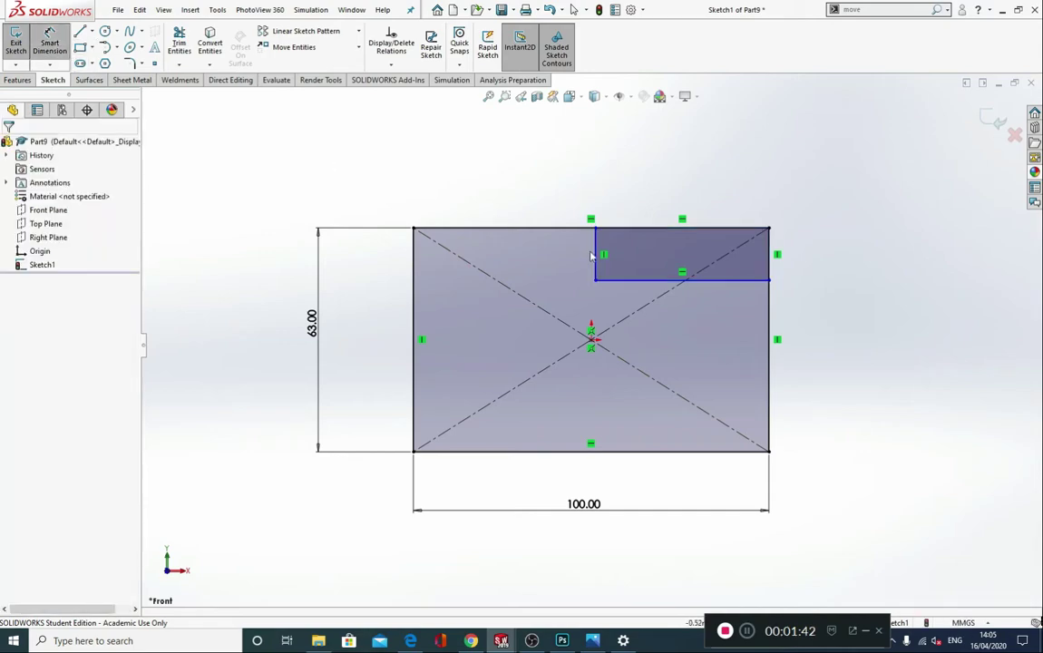
Dimension the small upper-right rectangle 15 mm high and 40 mm wide
left_click(594, 259)
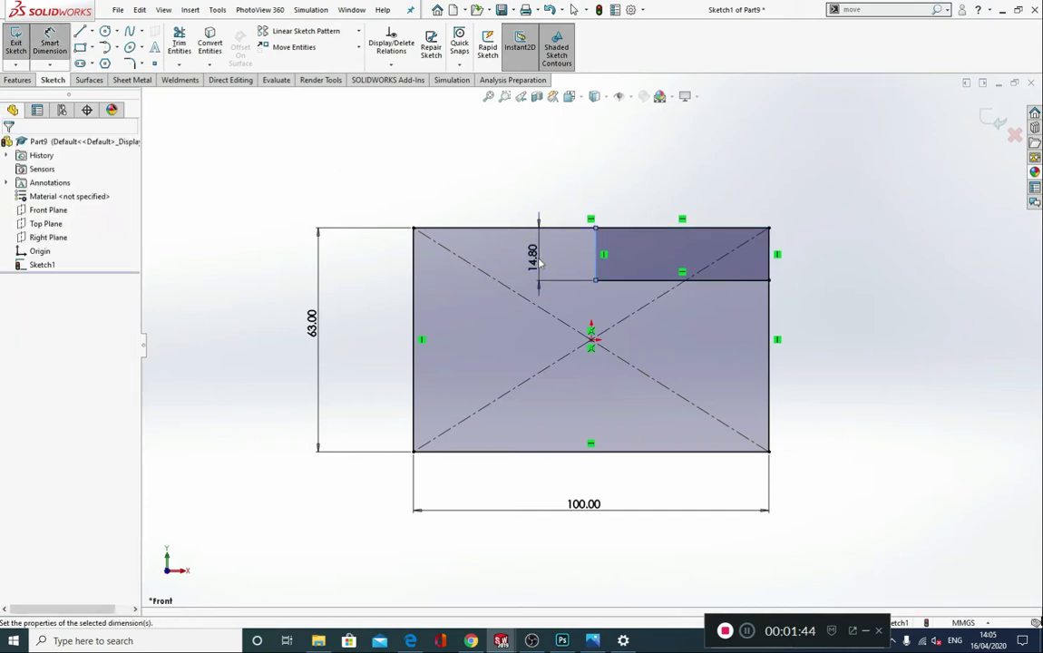
left_click(539, 262)
type("15")
key("Return")
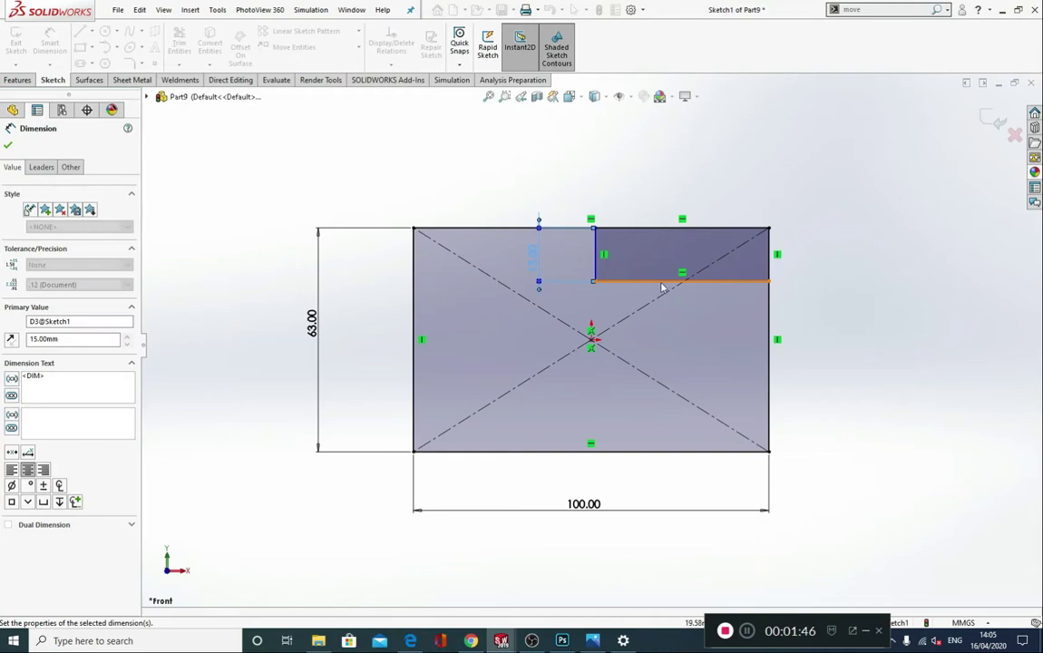
left_click(660, 287)
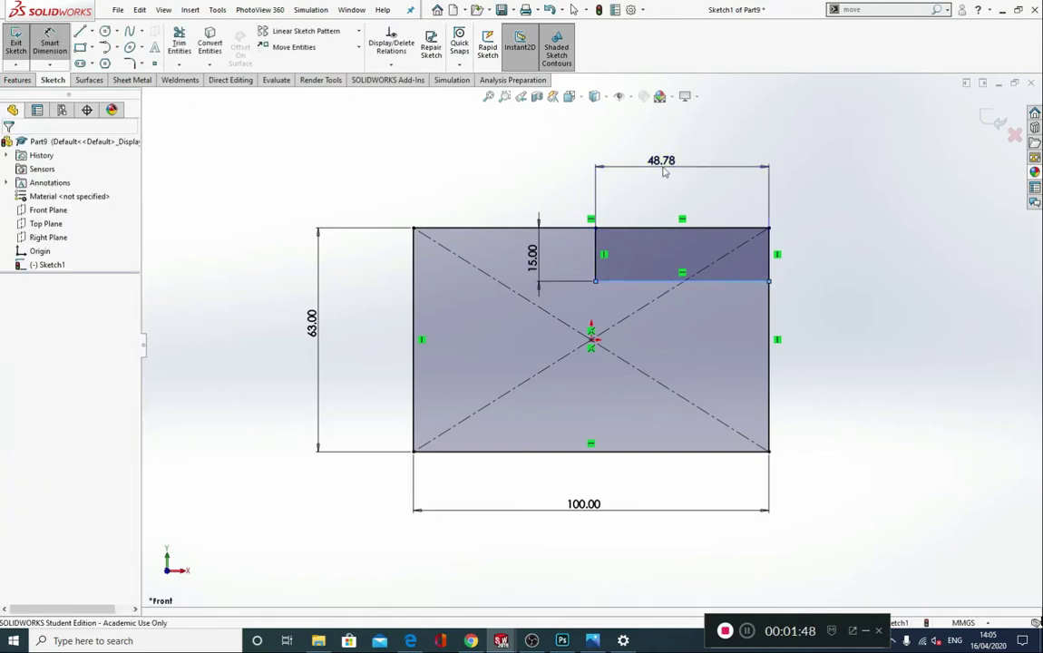
left_click(663, 175)
type("40")
key("Return")
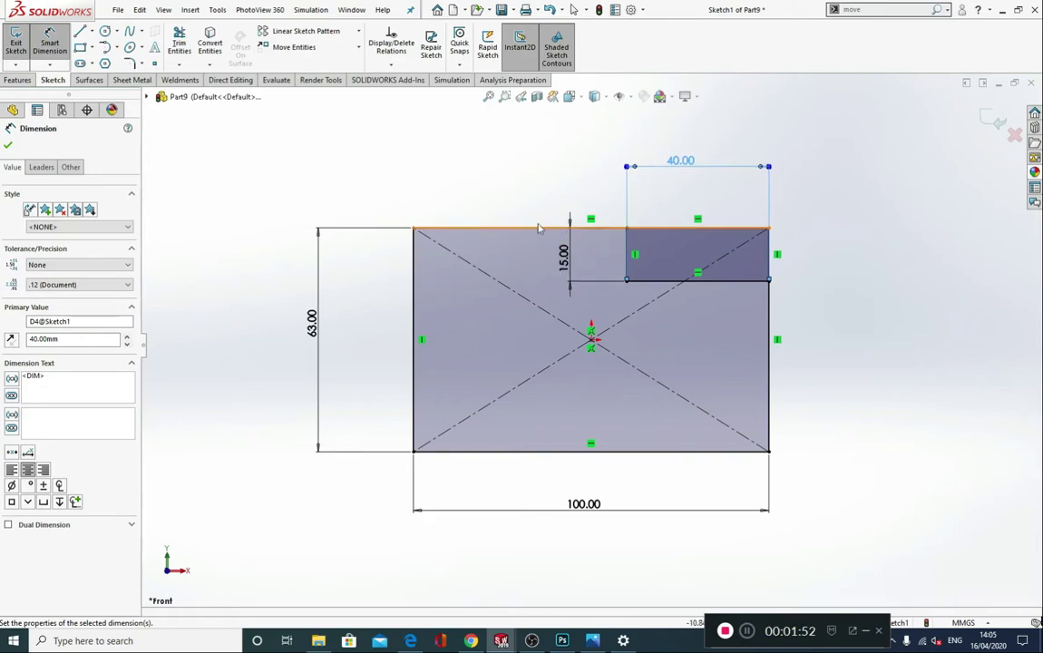
mouse_move(432, 228)
left_mouse_down()
mouse_move(437, 218)
mouse_move(453, 225)
left_mouse_up()
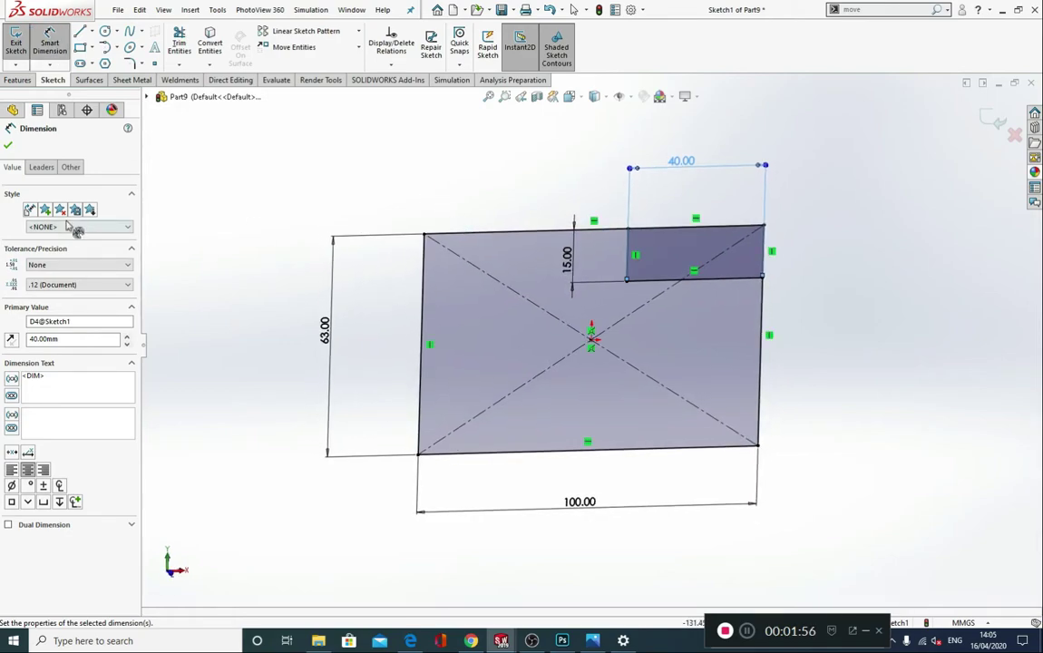
left_click(9, 146)
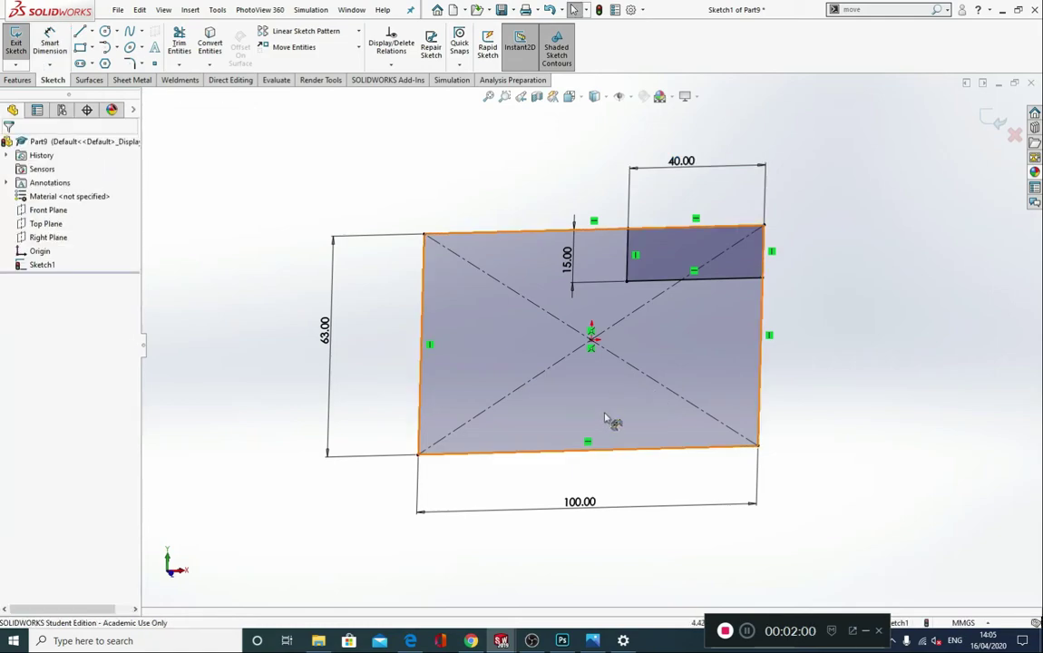
Sketch two connected lines forming a peak on the large rectangle's bottom edge, spanning about 48 mm at the base
key("ctrl+1")
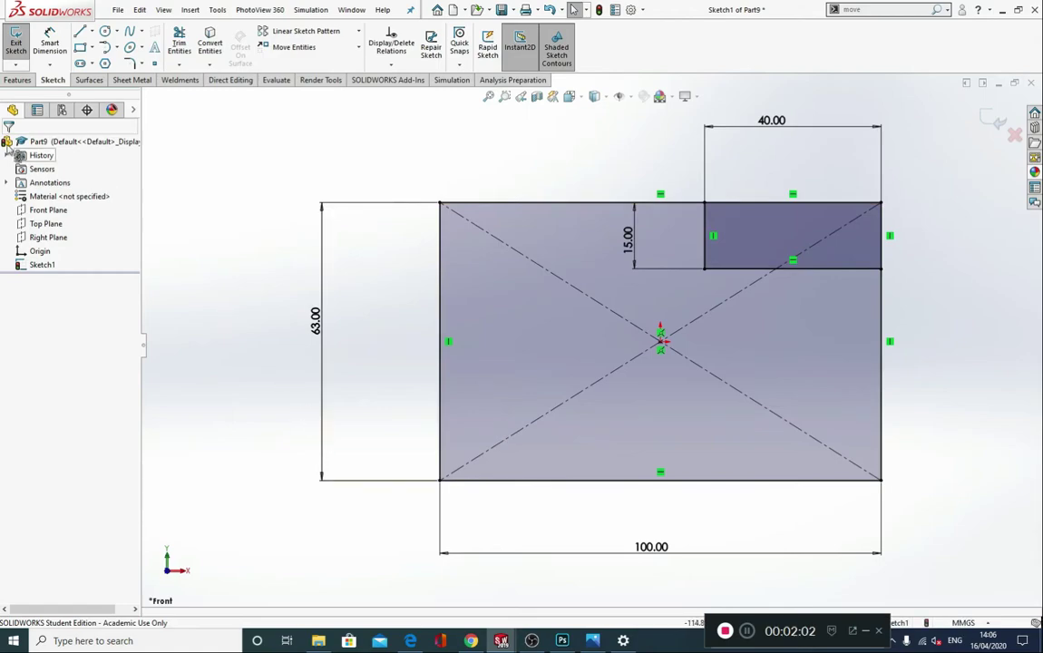
left_click(80, 31)
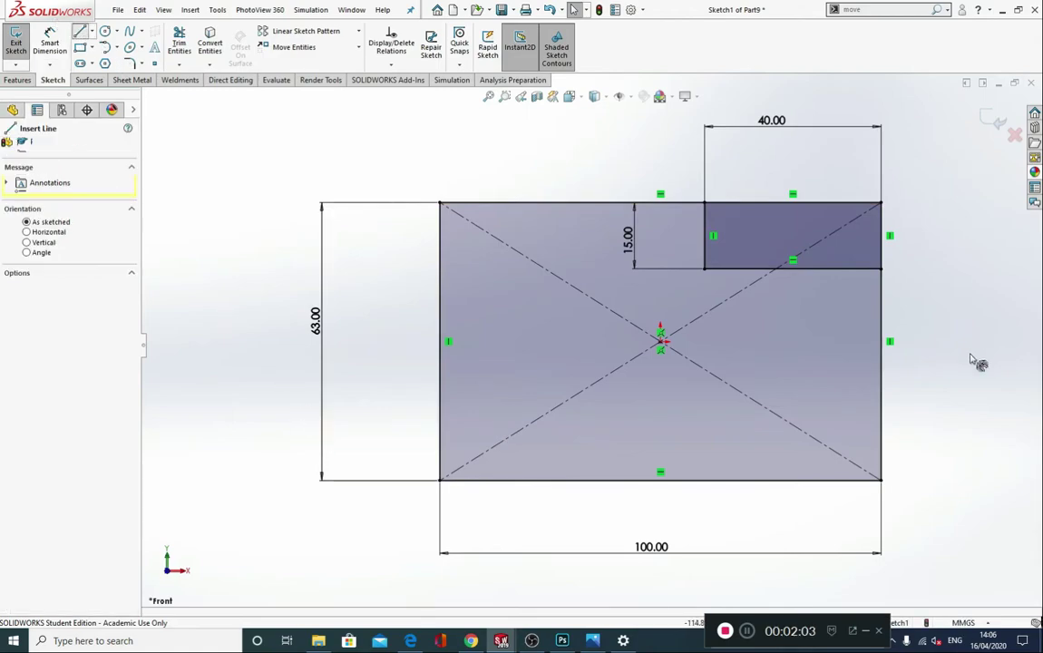
left_click(788, 478)
left_click(703, 433)
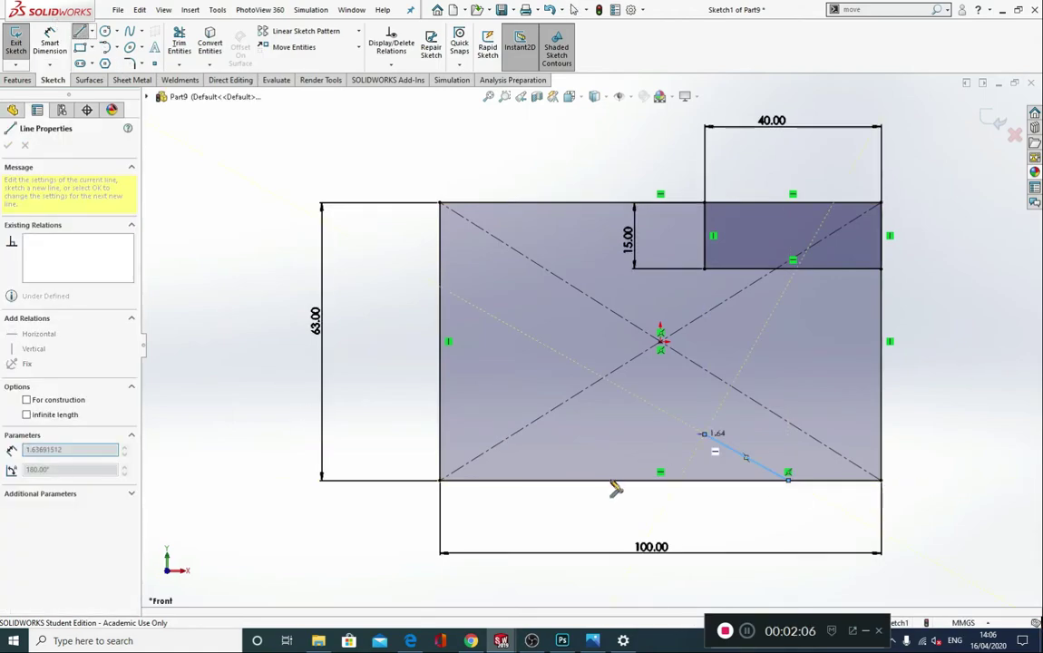
left_click(574, 478)
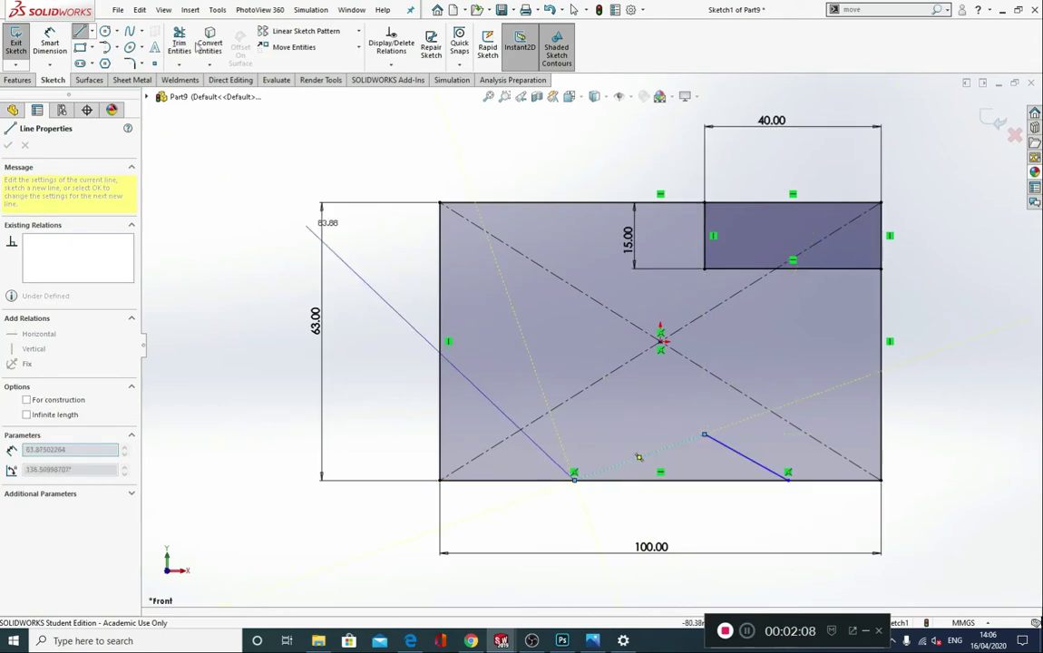
key("Escape")
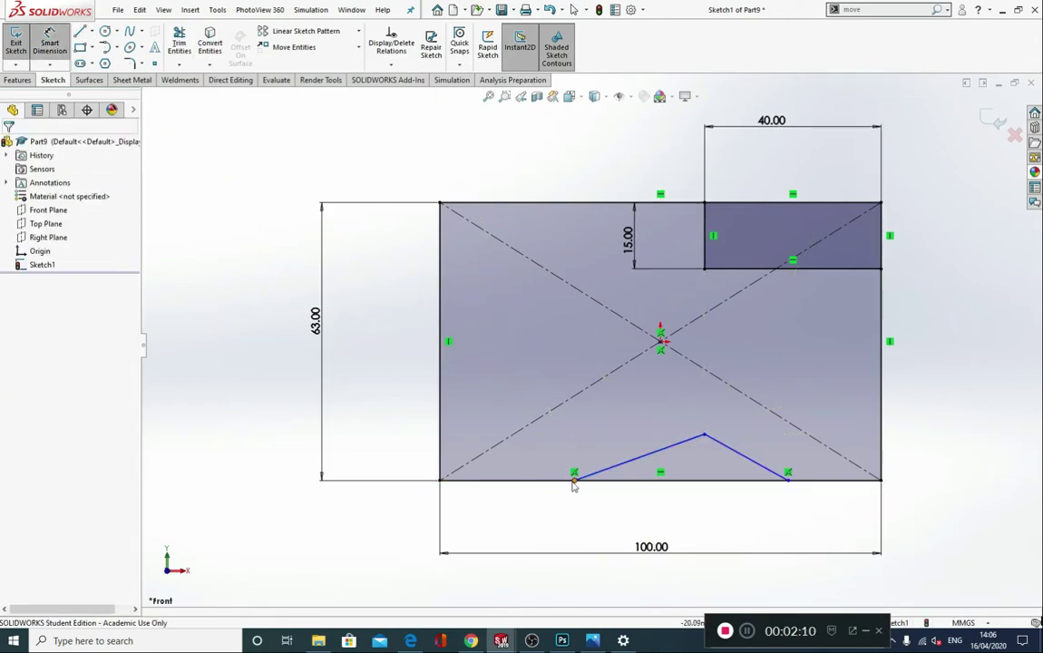
Dimension the distance between the two base endpoints of the peak as 40 mm
left_click(573, 480)
left_click(788, 479)
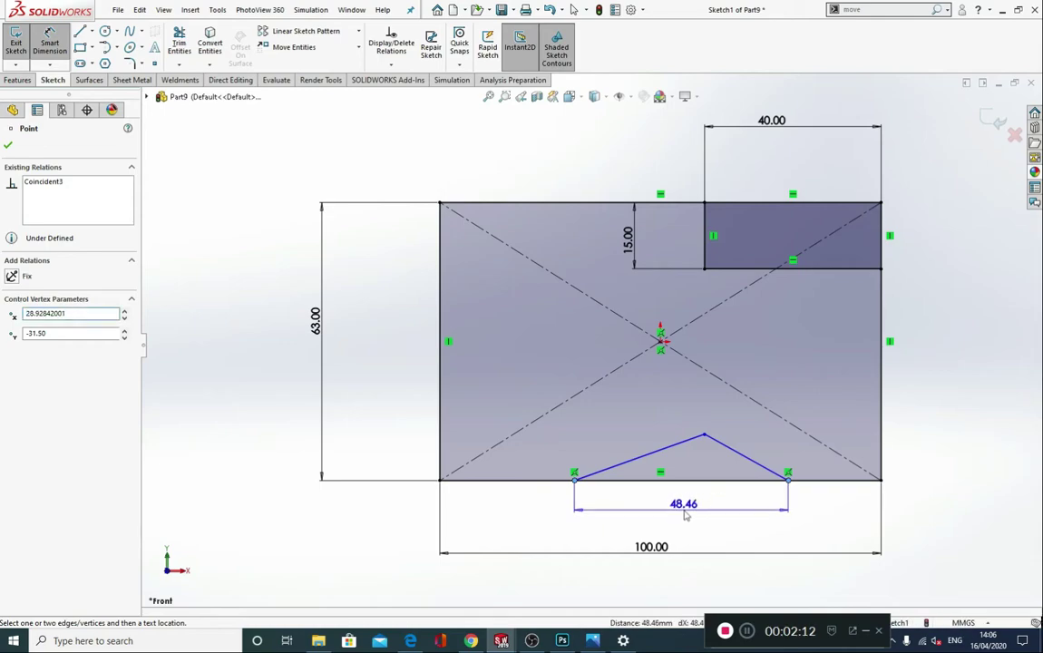
left_click(685, 514)
key("Return")
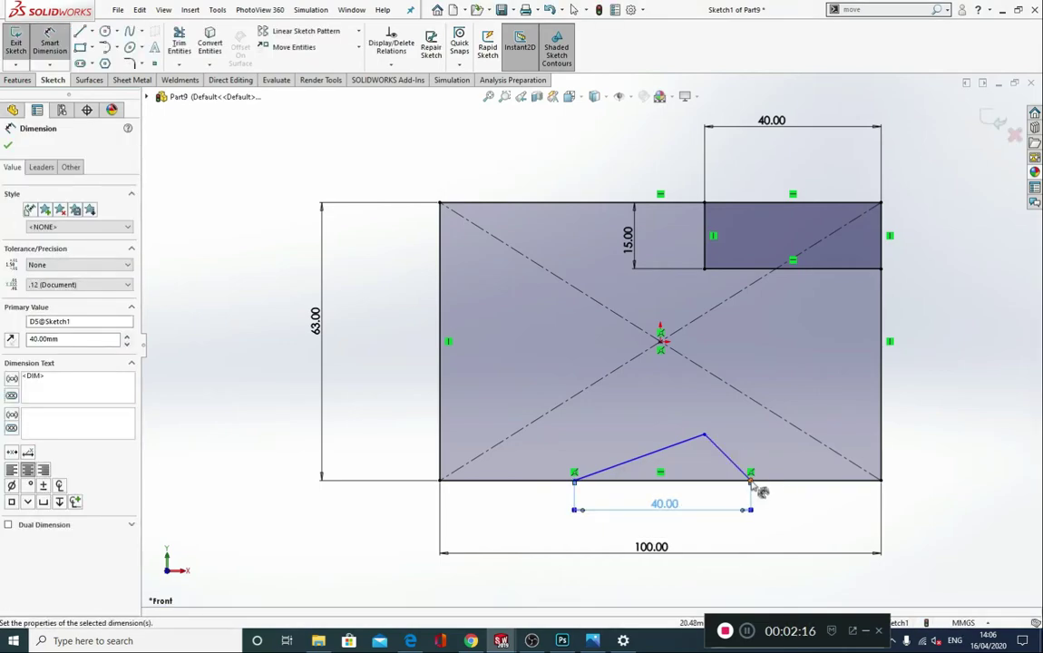
Dimension the peak's right base endpoint 15 mm from the large rectangle's lower-right corner
left_click(751, 481)
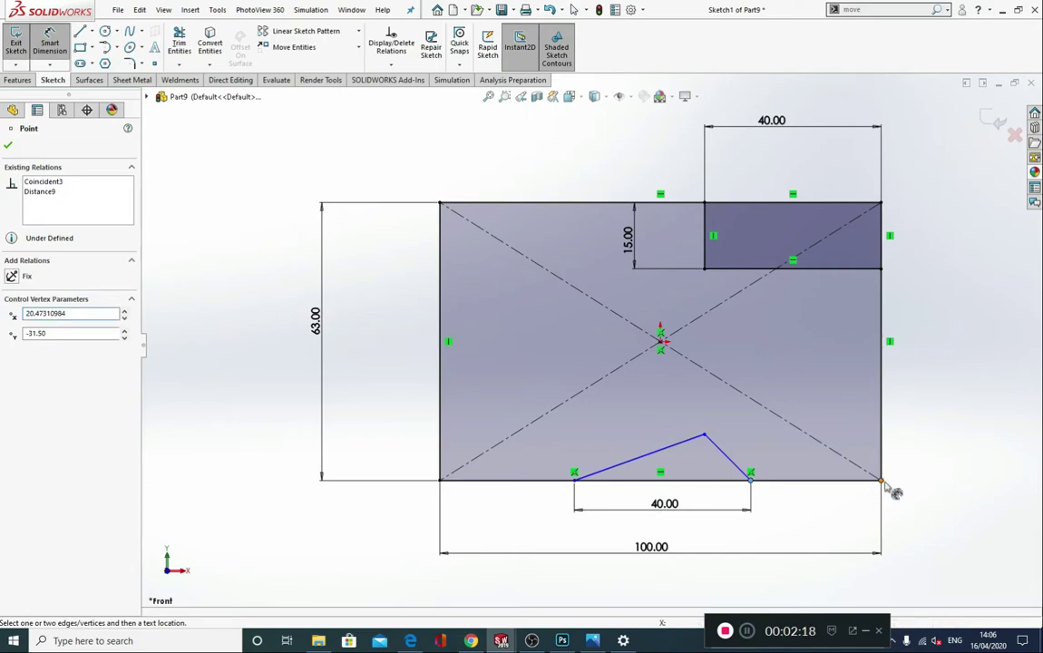
left_click(881, 481)
left_click(803, 515)
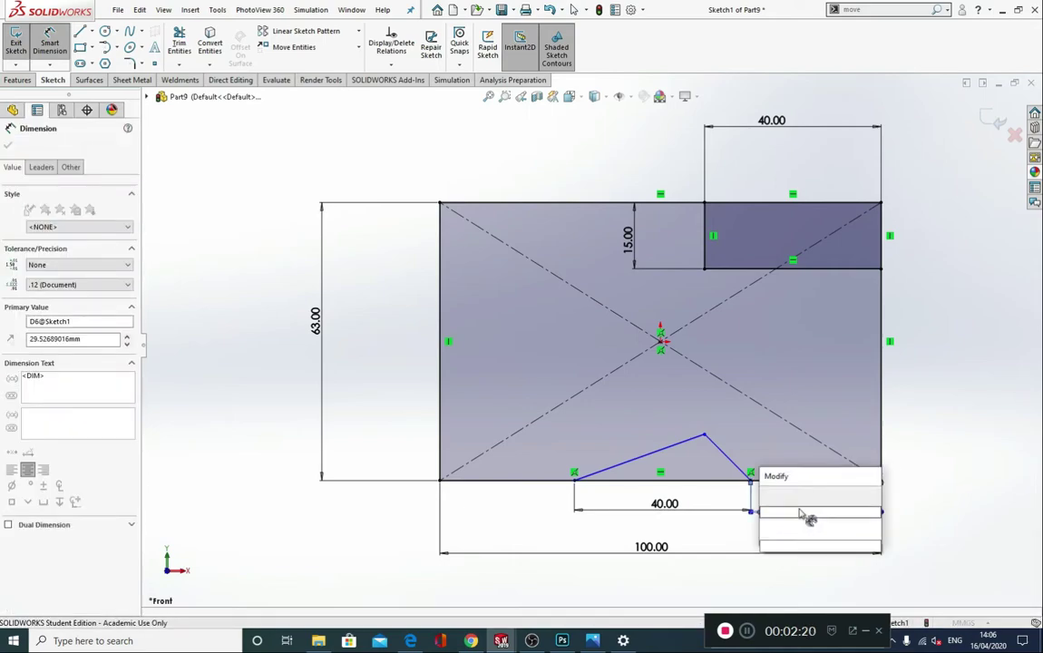
type("15")
key("Return")
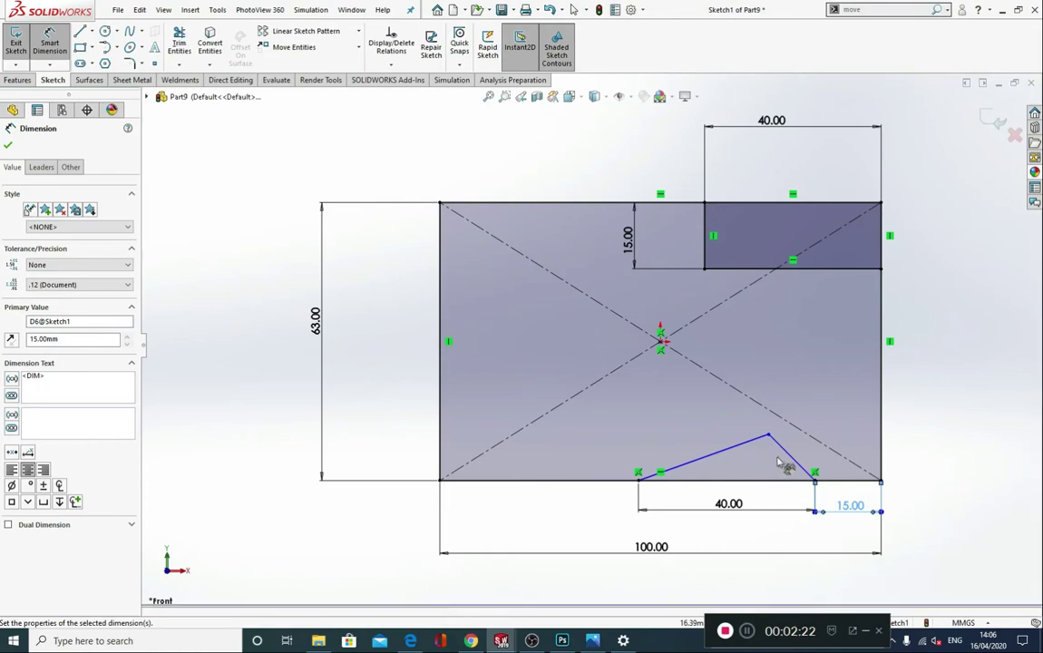
Set the angle between the peak's right sloped line and the rectangle's bottom edge to 45°
left_click(793, 480)
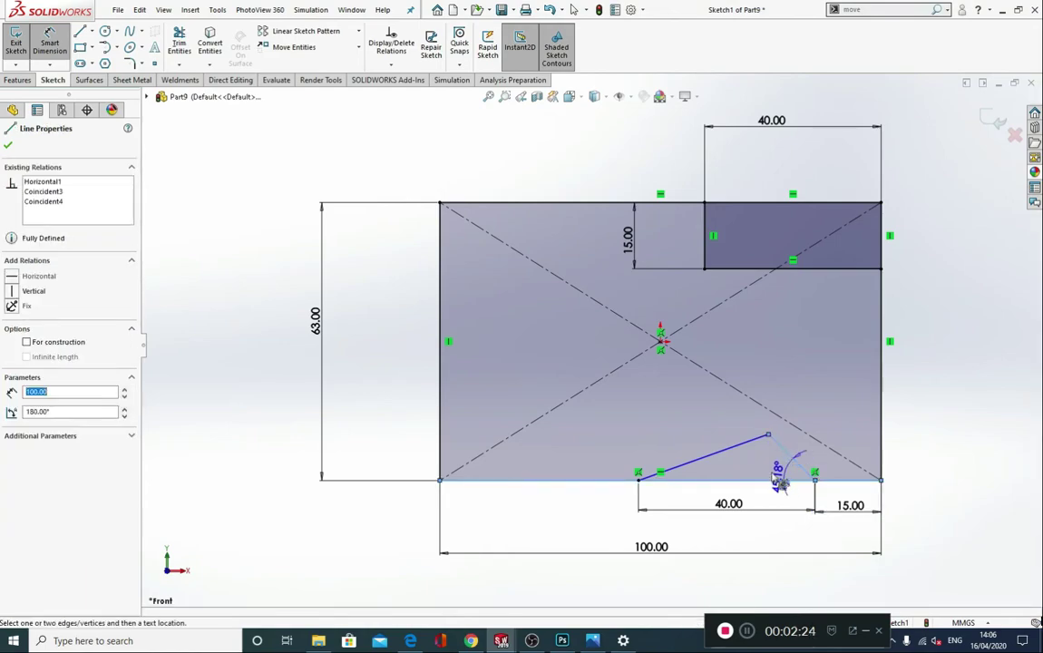
left_click(780, 481)
type("45")
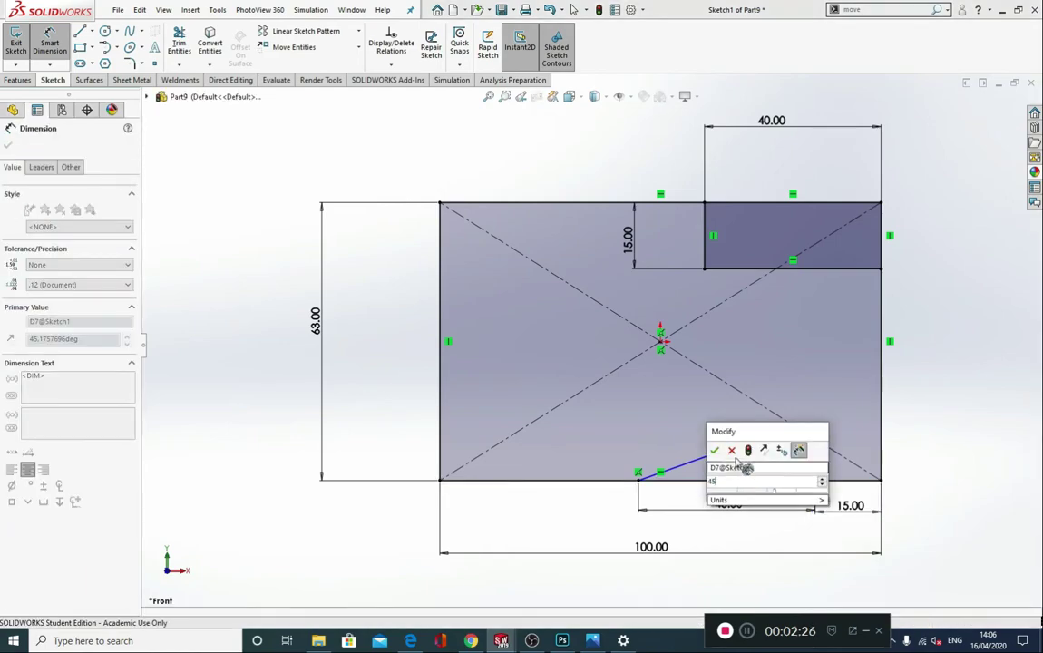
key("Return")
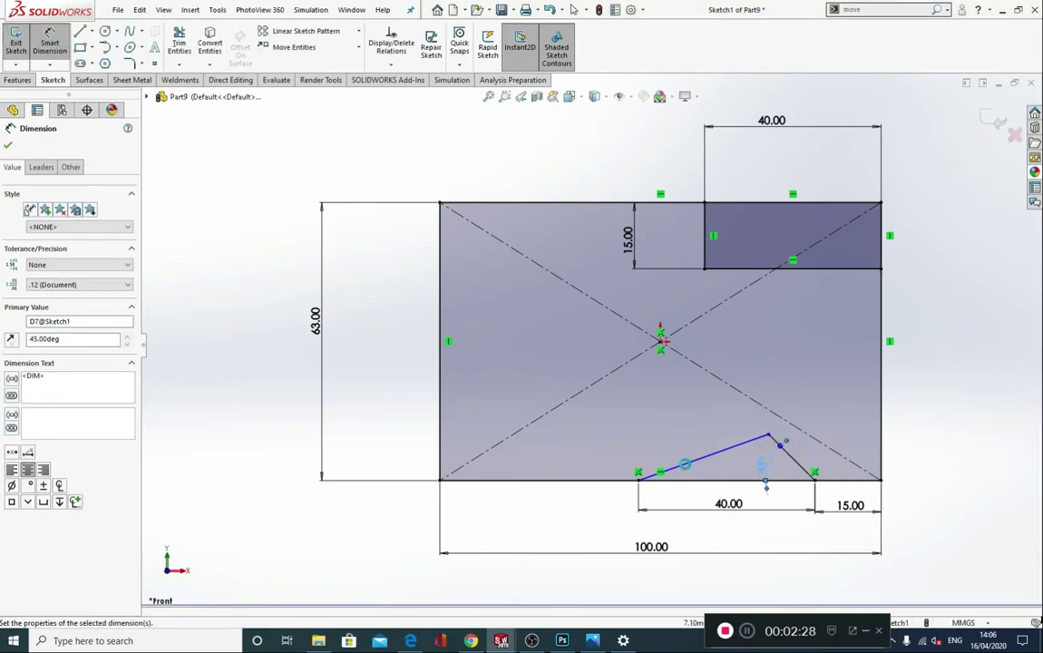
Check the exam drawing in Photos and set the angle between the peak's left sloped line and the bottom edge to 20°
left_click(593, 640)
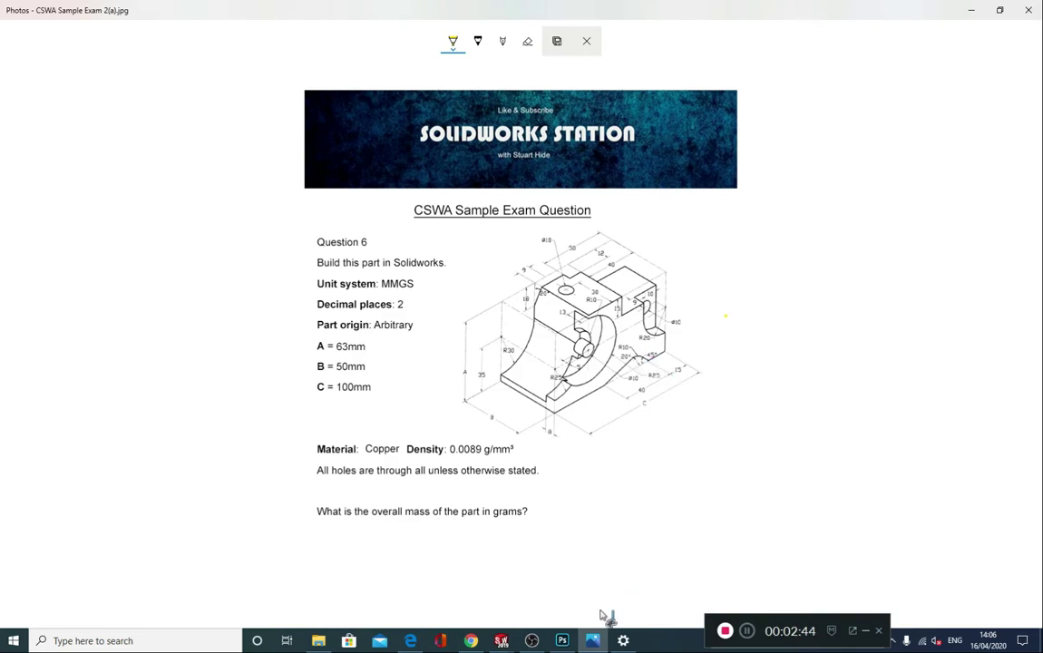
left_click(972, 10)
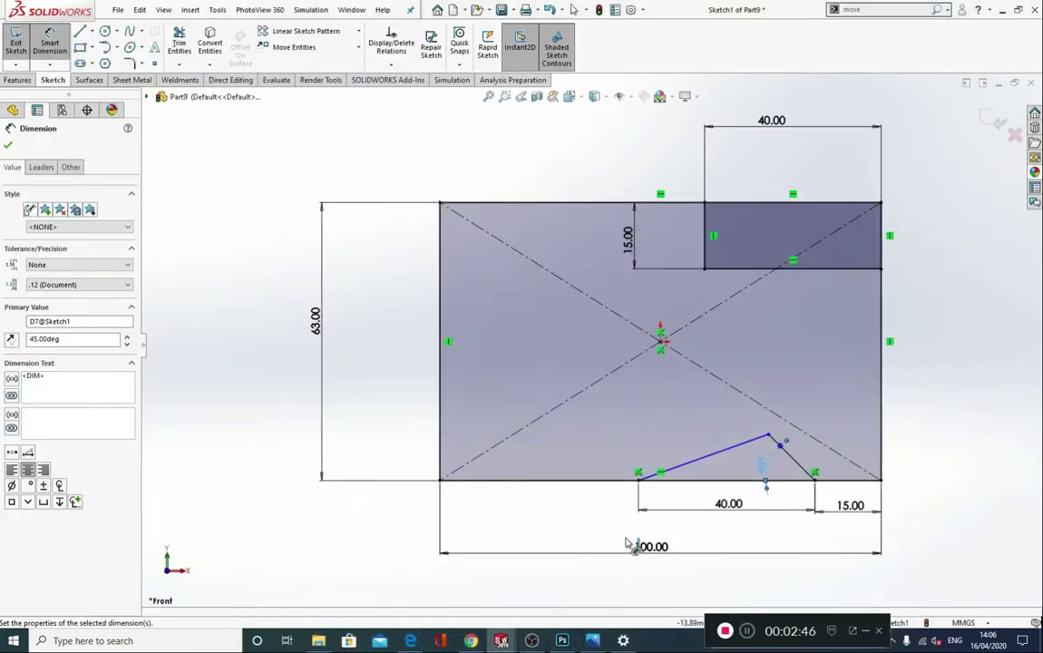
left_click(687, 479)
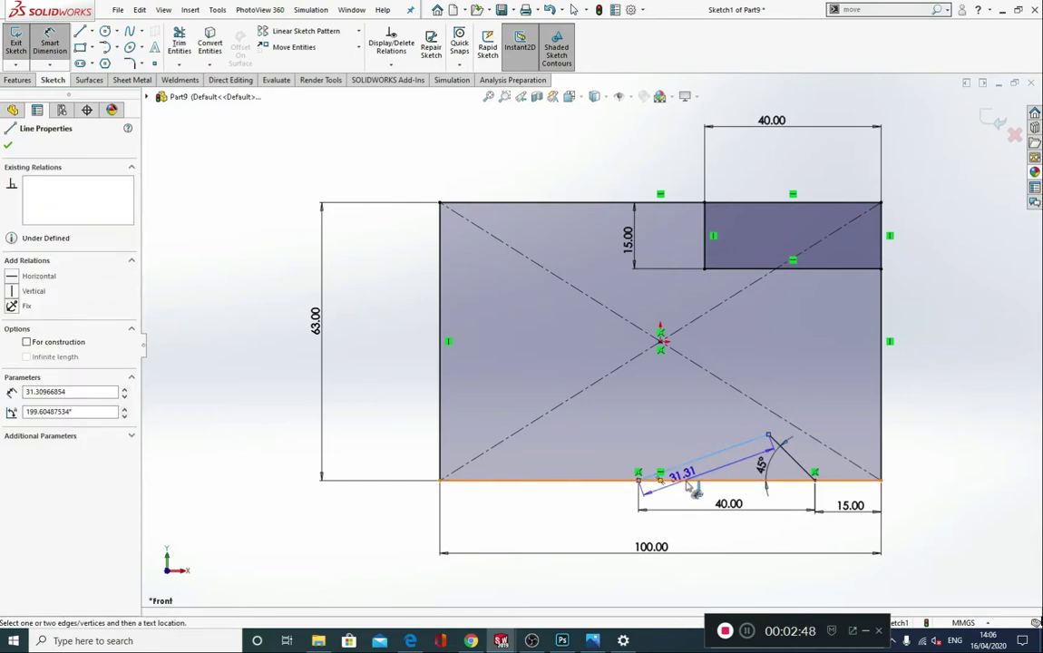
left_click(721, 467)
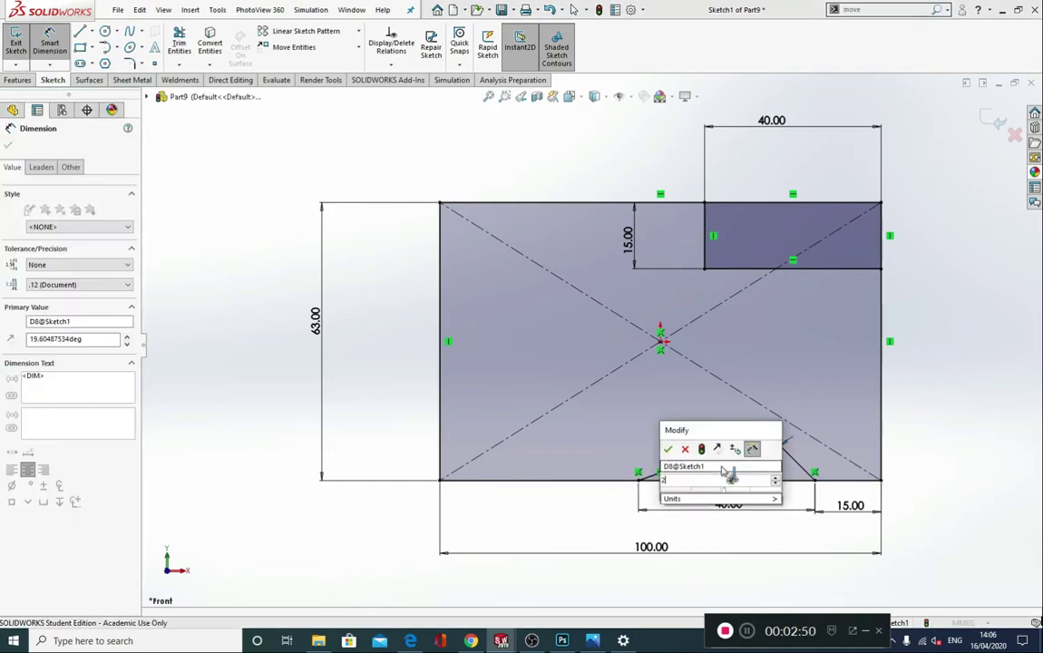
type("20")
left_click(667, 448)
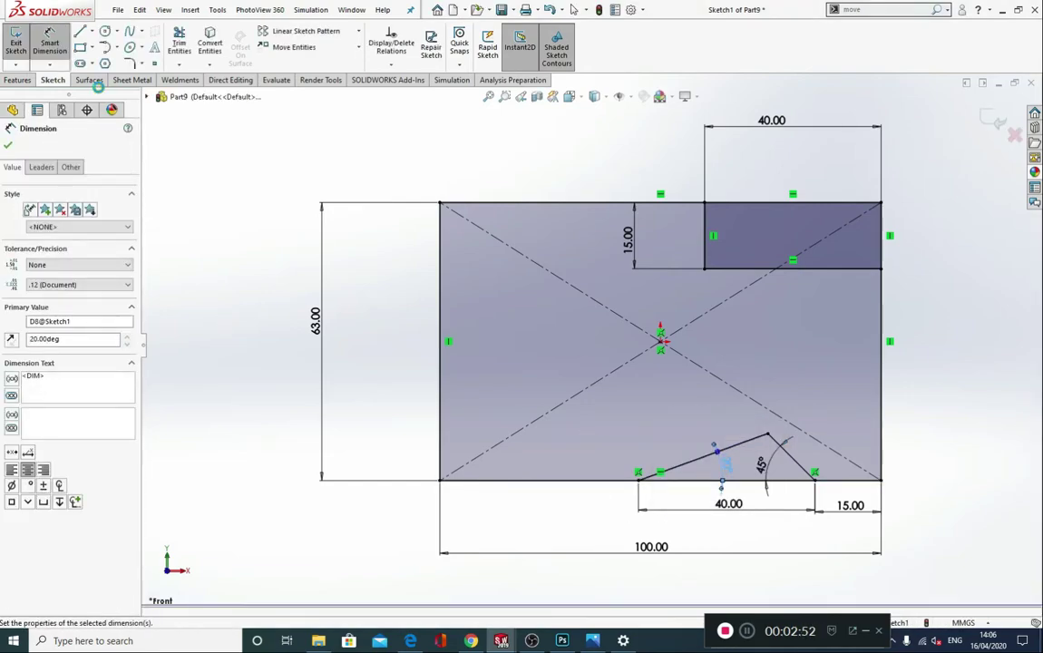
Round the top of the peak with a 10 mm sketch fillet between the two sloped lines
left_click(129, 65)
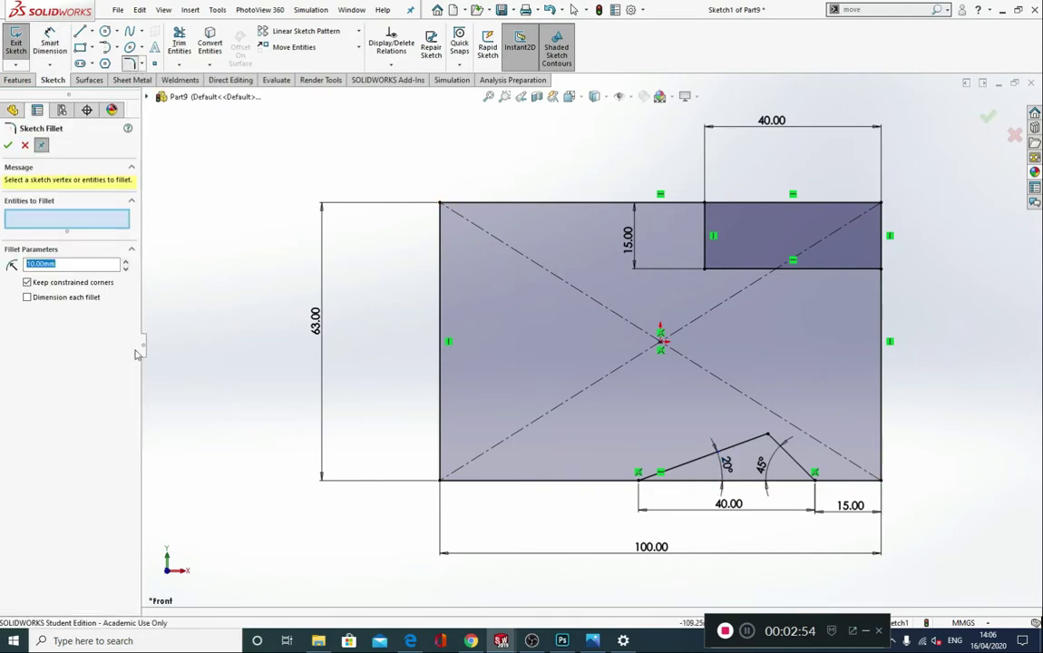
left_click(752, 443)
left_click(778, 448)
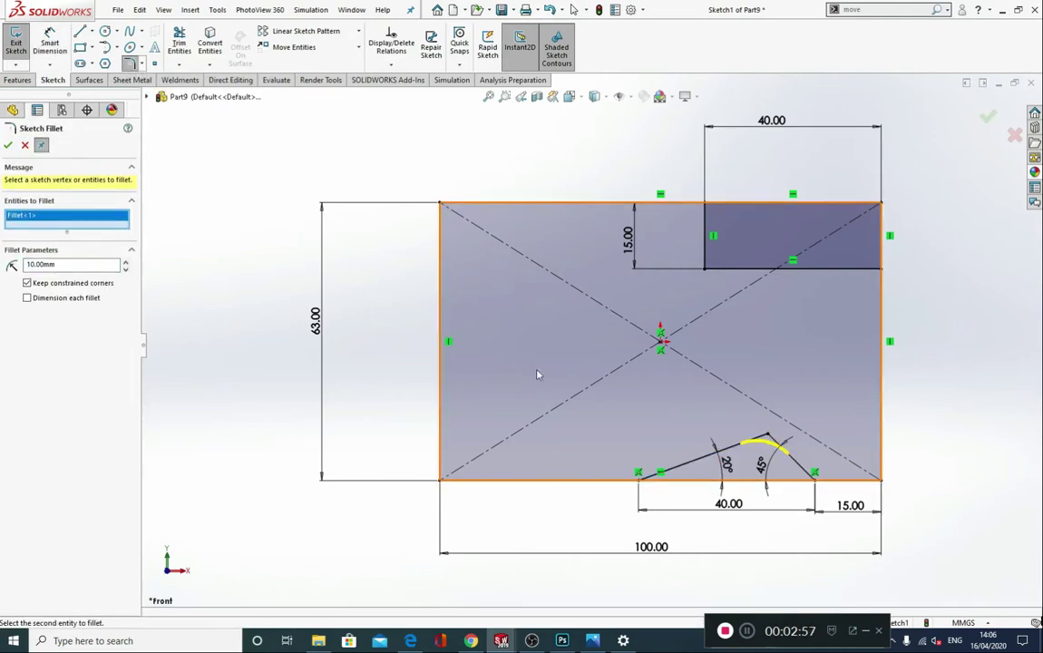
left_click(9, 145)
scroll(595, 363, "up", 3)
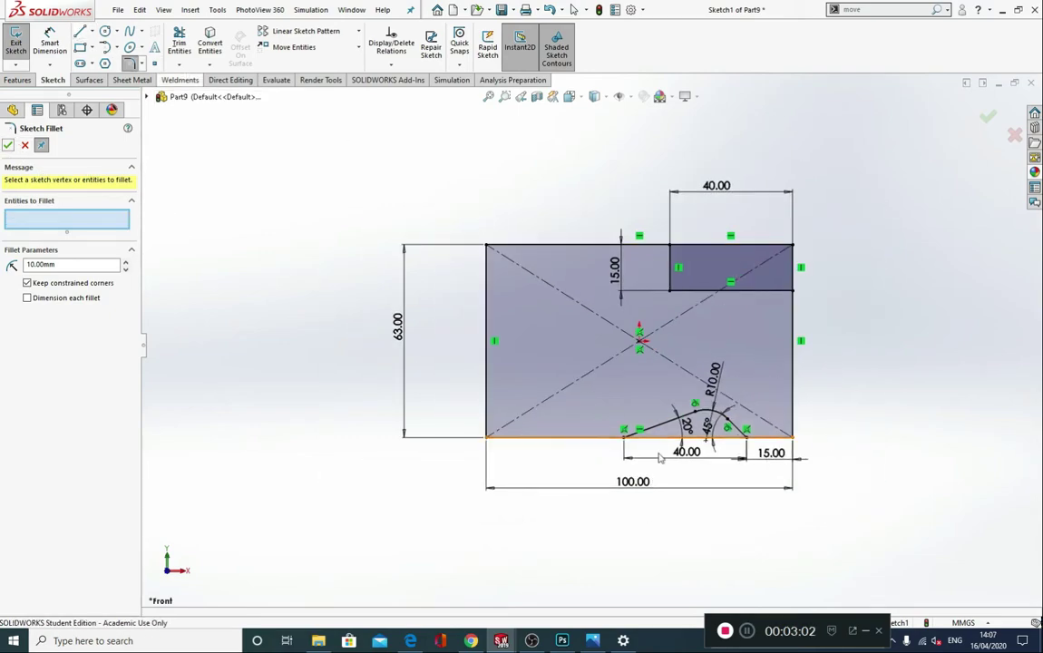
Check the depth in the exam drawing and extrude the main profile region 50 mm, excluding the corner rectangle and bottom peak
middle_click_drag(419, 298, 857, 421)
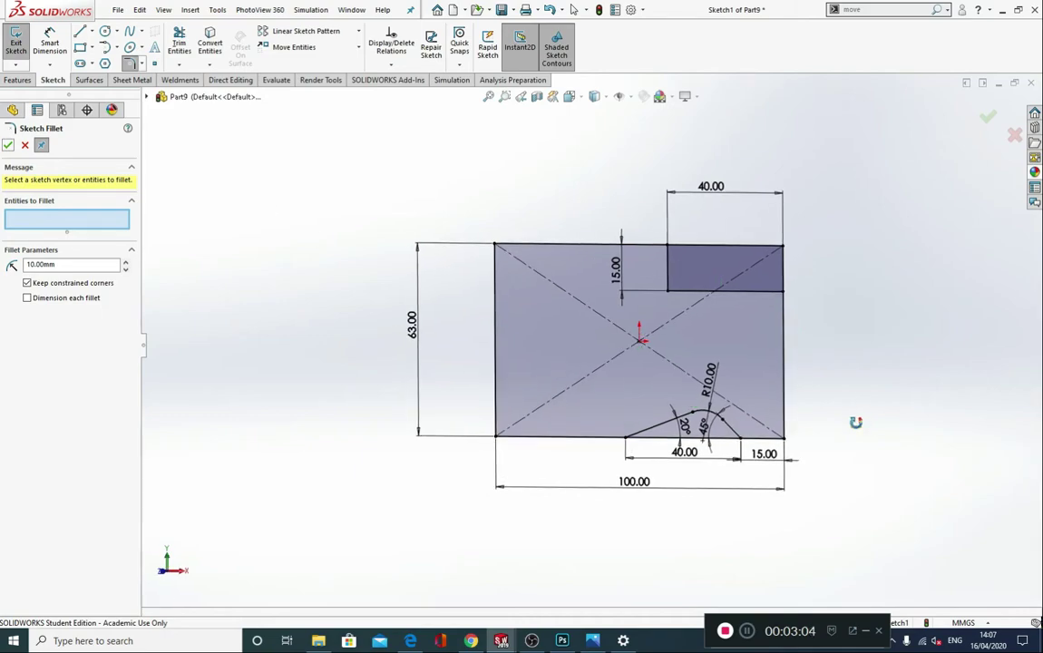
left_click(24, 145)
left_click(17, 80)
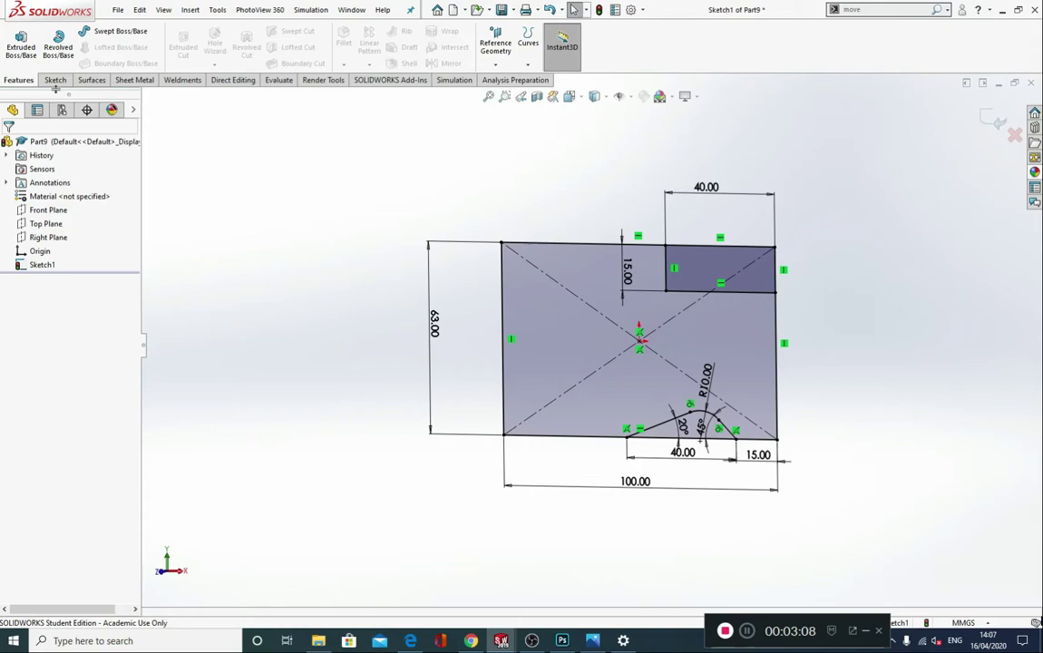
left_click(21, 42)
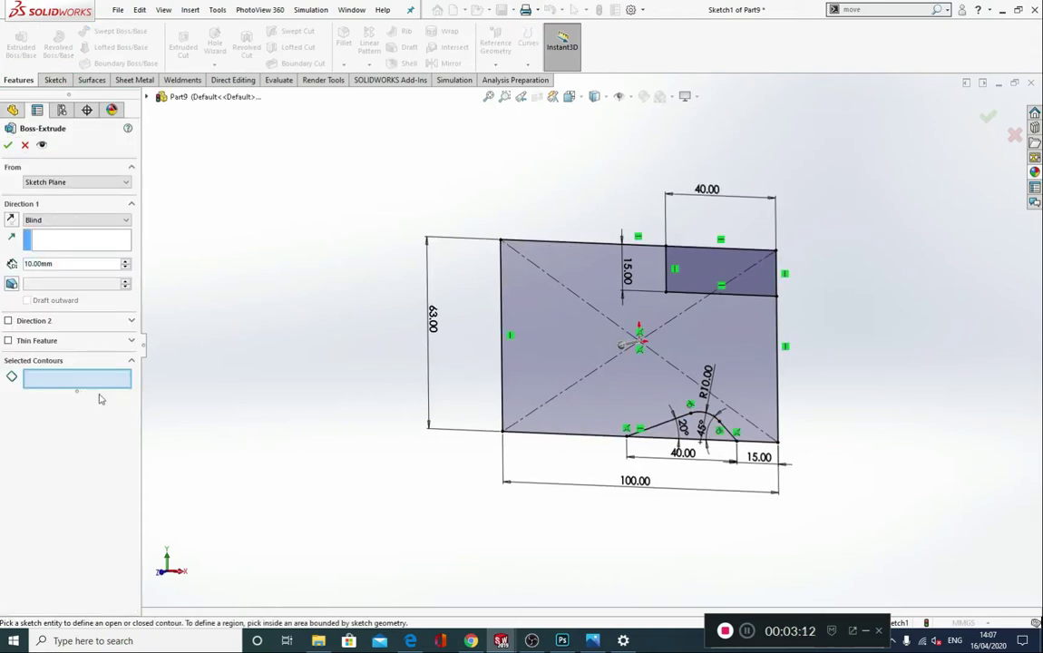
left_click(571, 338)
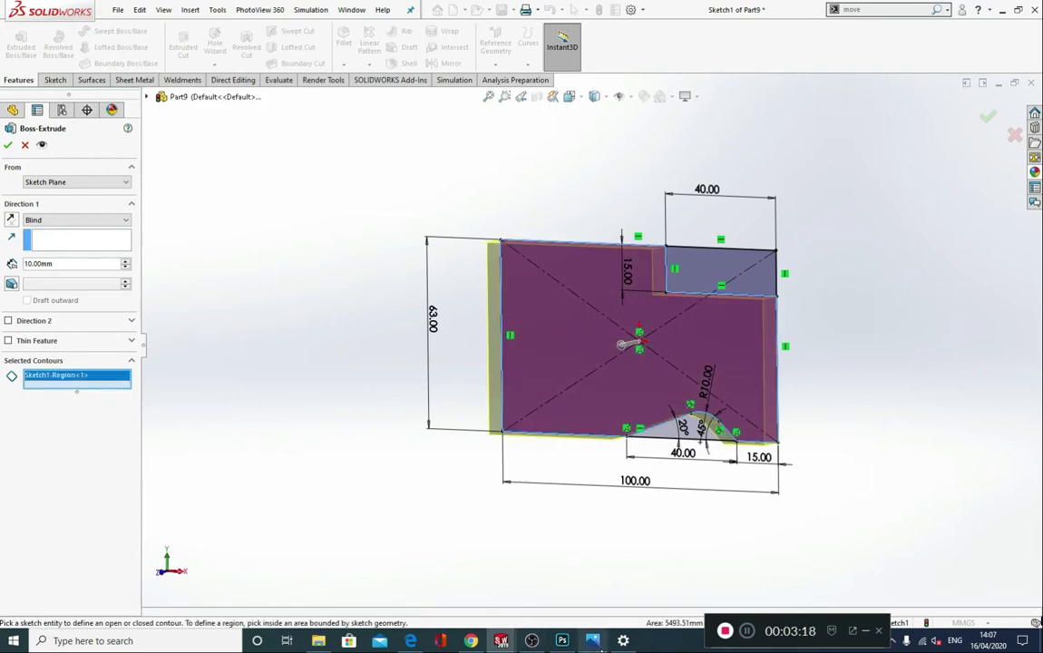
left_click(593, 641)
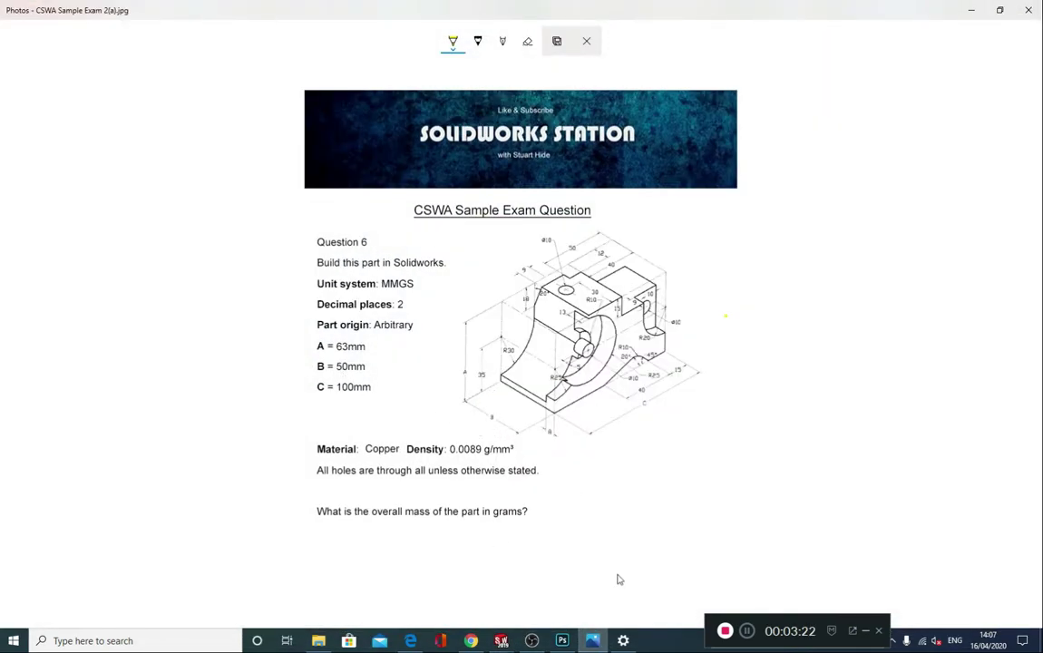
left_click(593, 642)
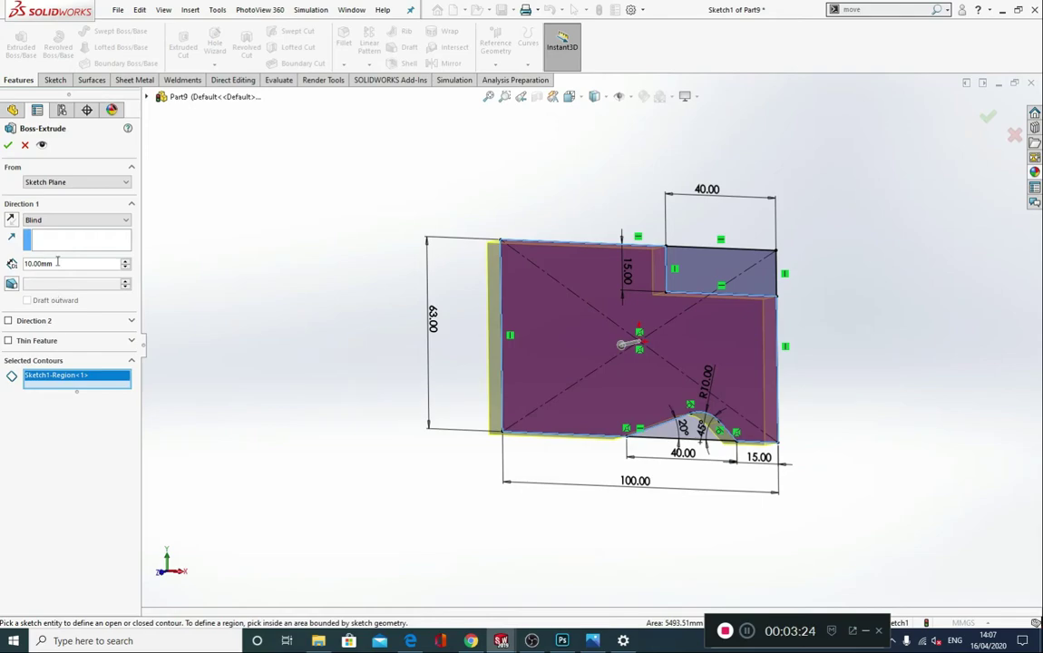
type("50")
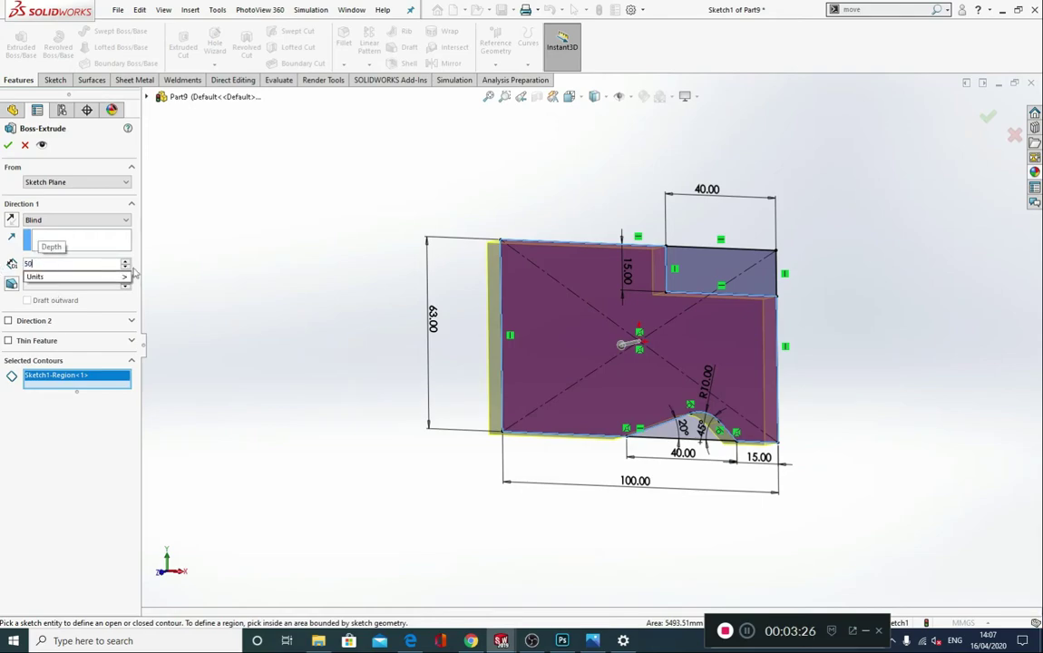
key("Return")
left_click(9, 146)
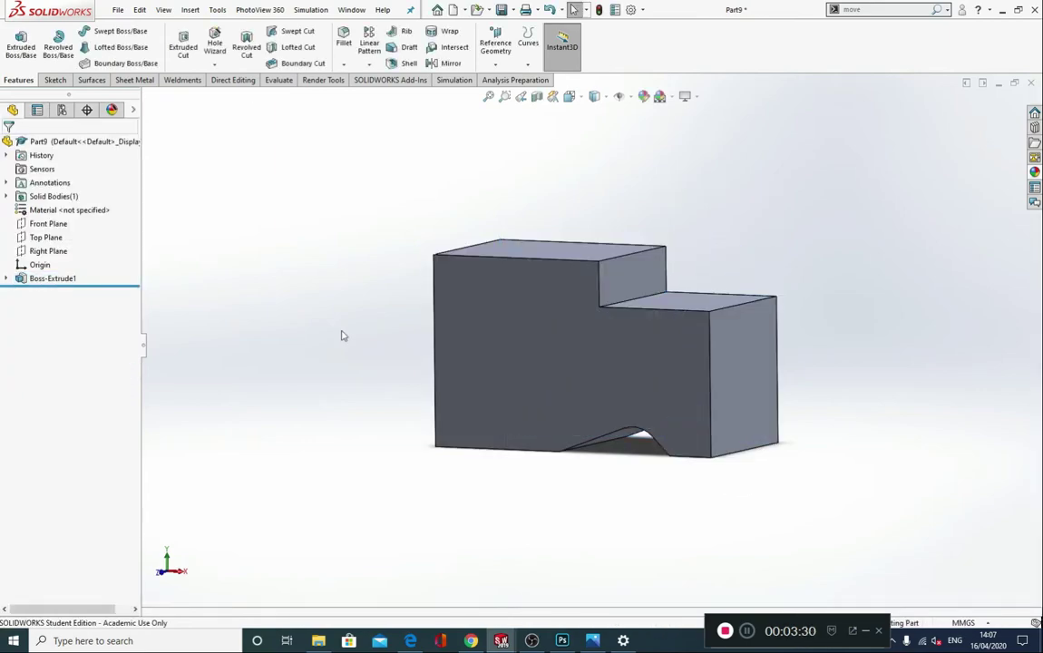
Review the exam drawing, then sketch a circle of about 16 mm radius on the front face, centred near its right edge
left_click(594, 642)
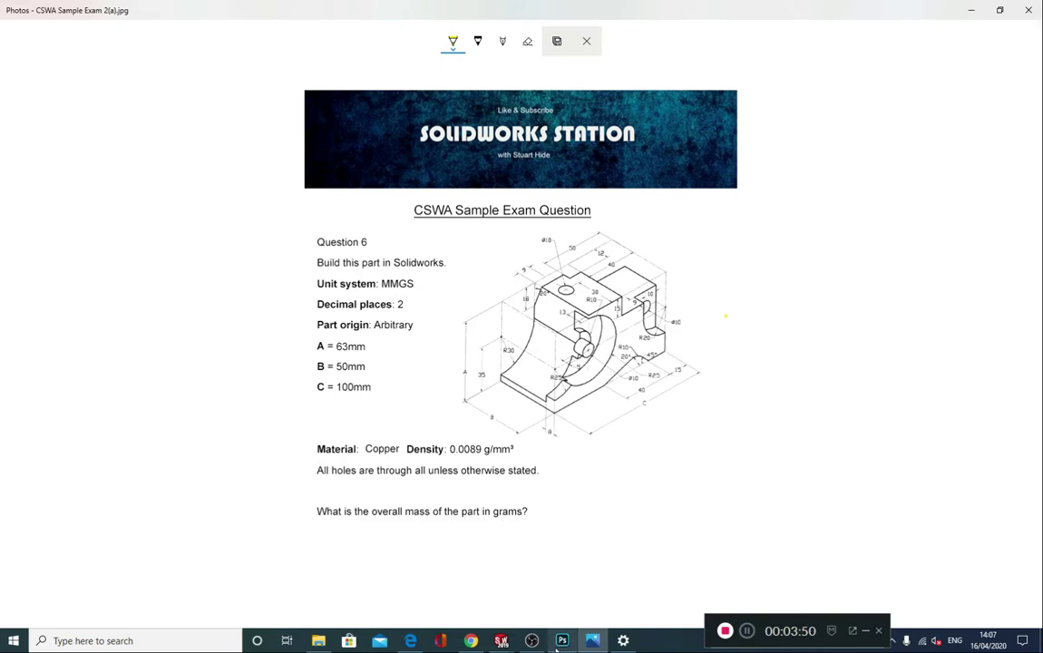
left_click(969, 12)
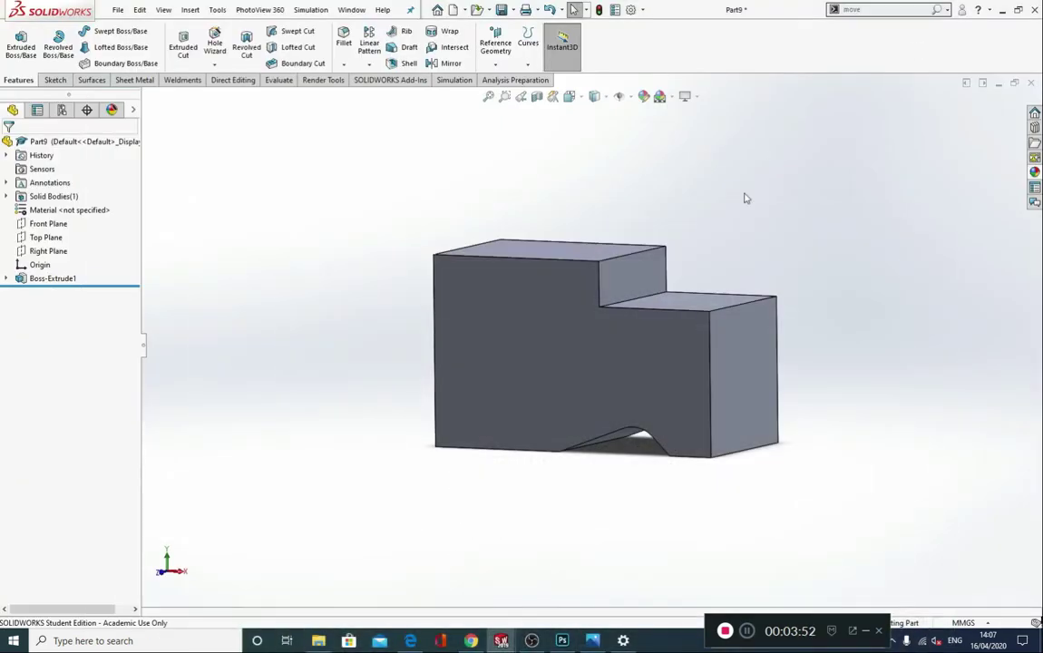
left_click(658, 405)
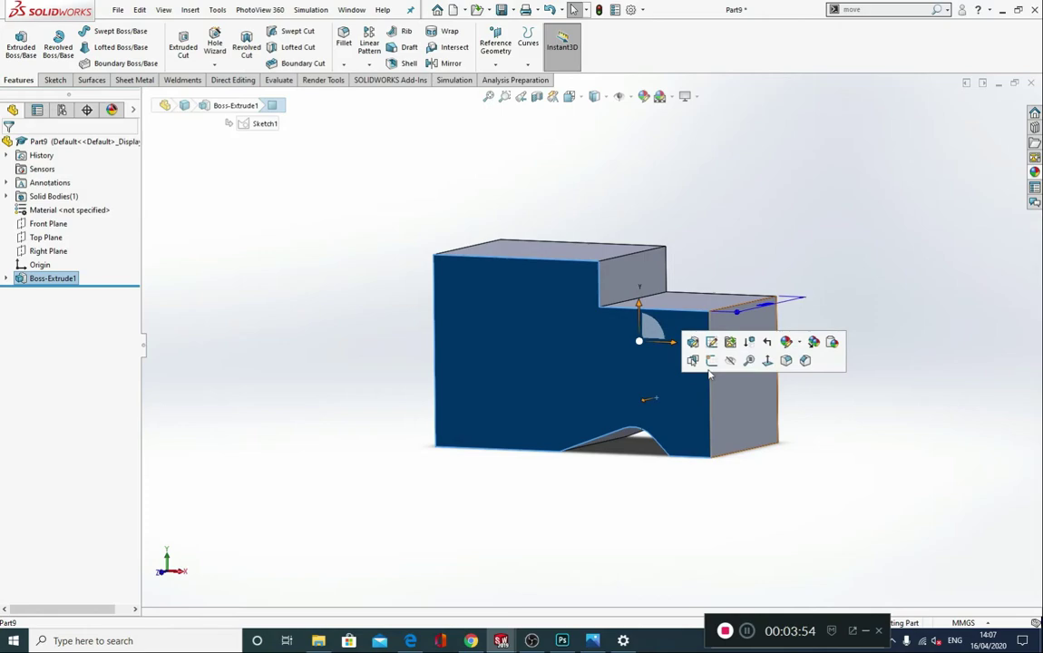
left_click(767, 360)
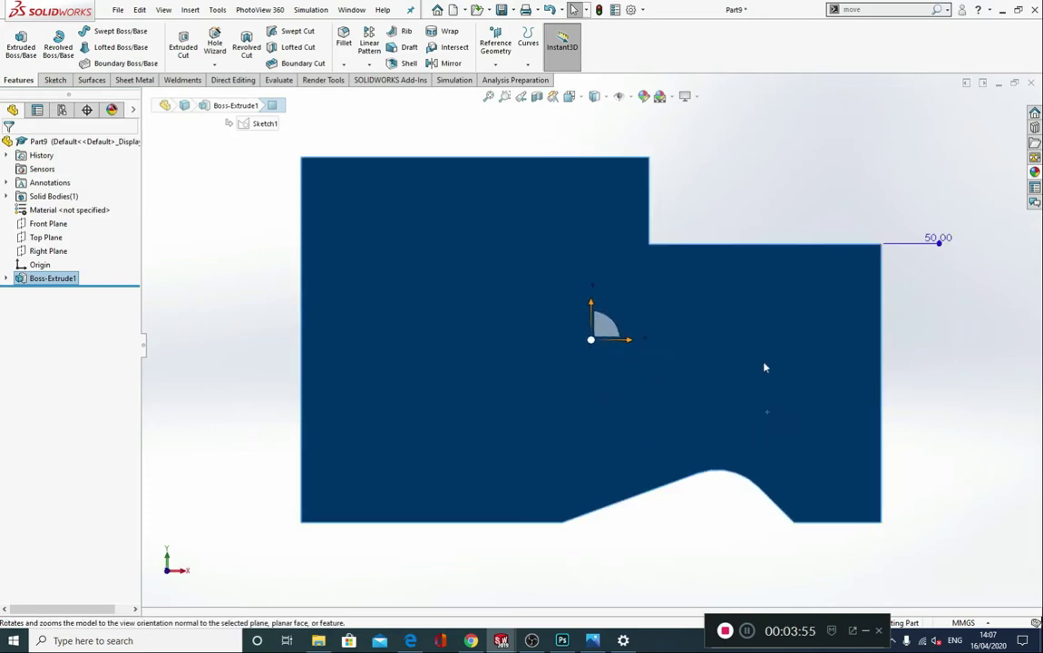
left_click(54, 80)
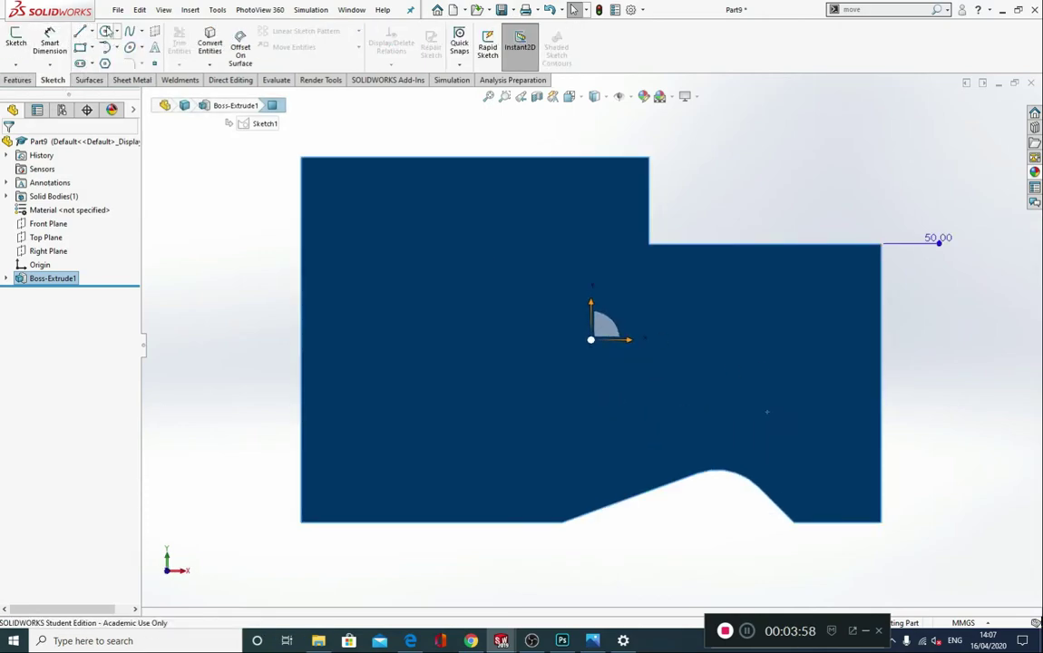
left_click(872, 359)
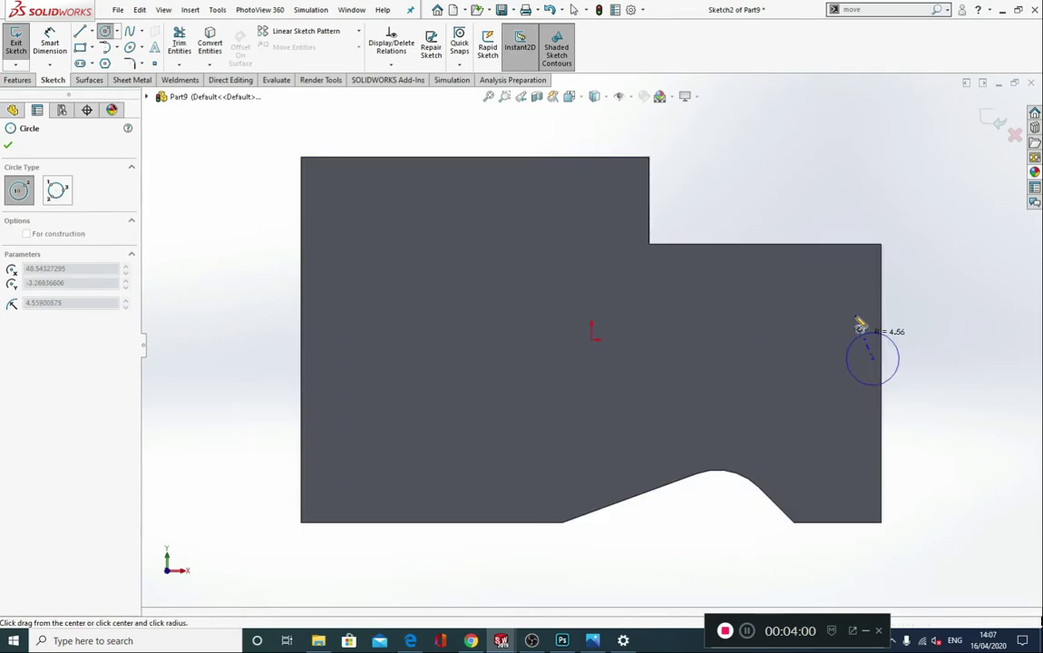
left_click(873, 265)
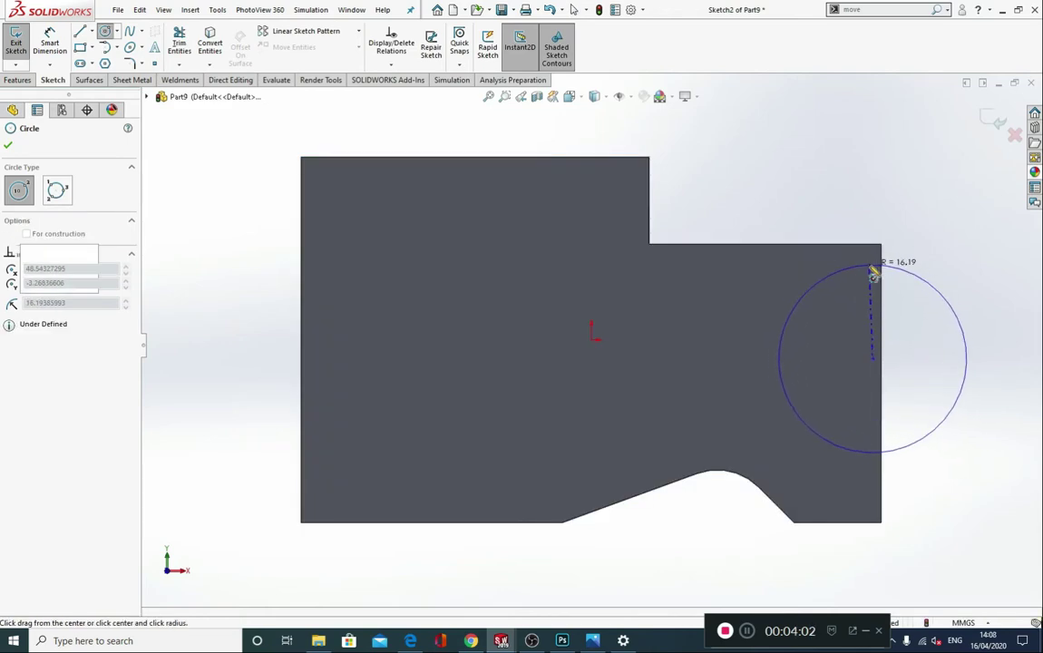
key("Escape")
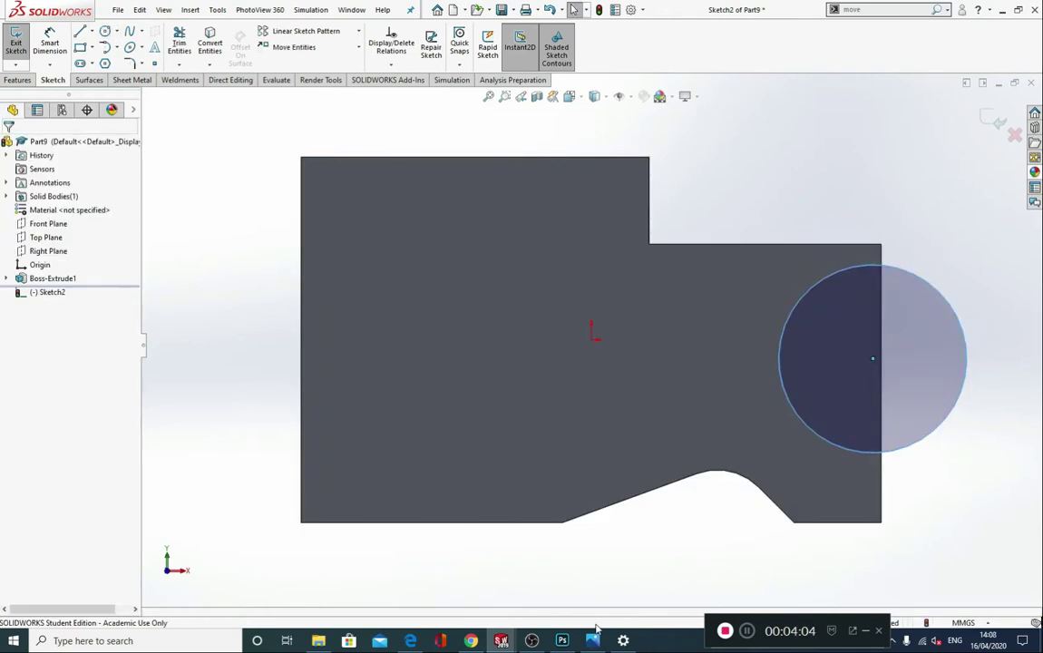
Check the exam drawing in Photos and set the circle's diameter to 40 mm
key("alt+Tab")
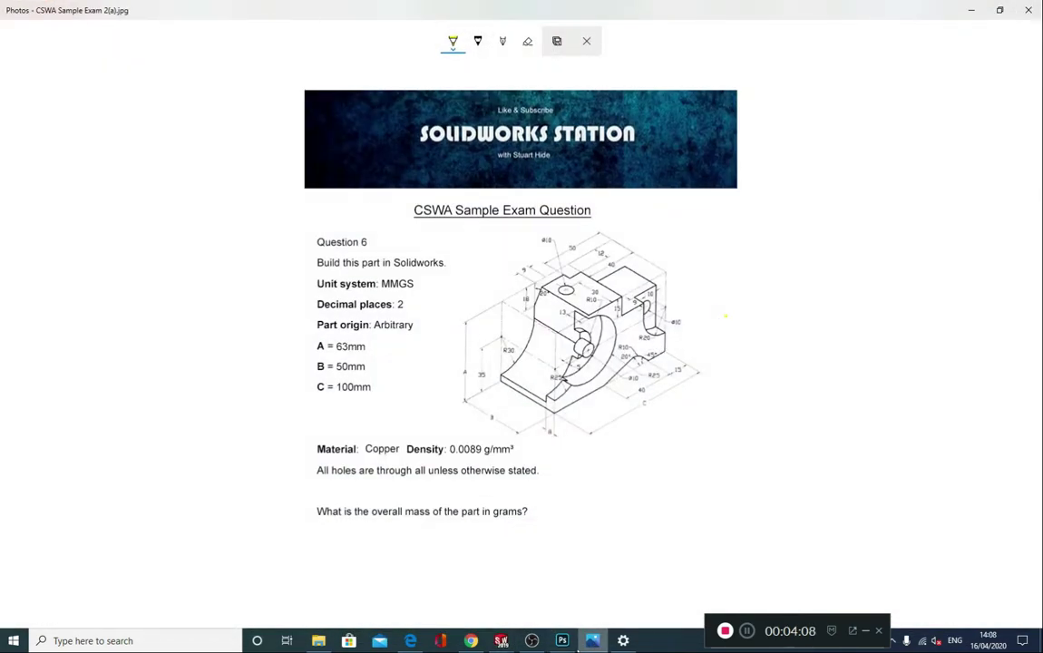
left_click(972, 10)
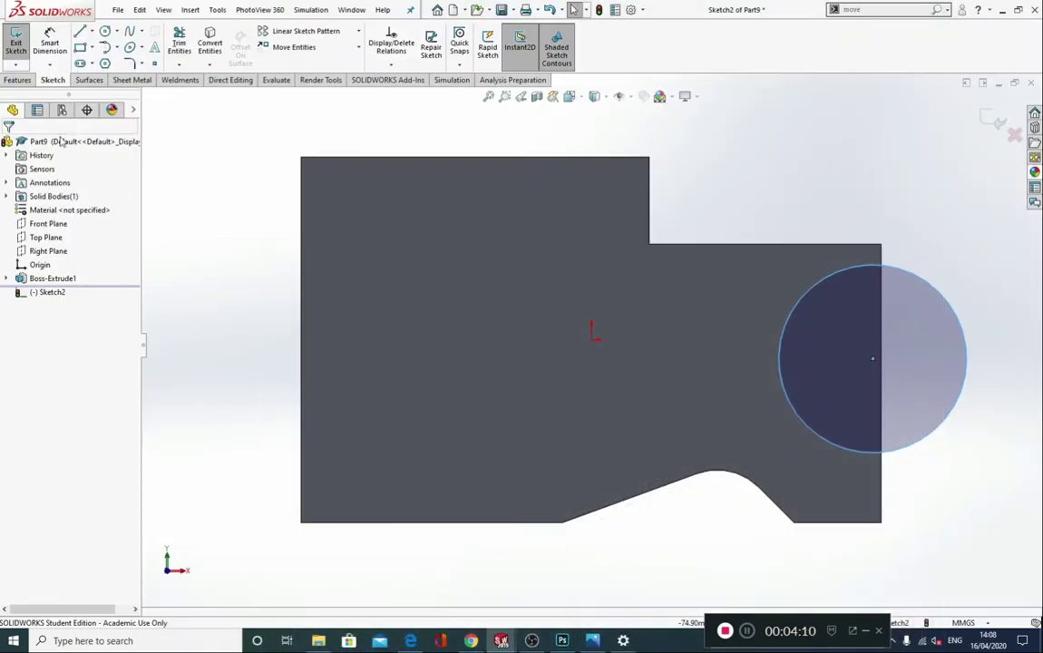
left_click(874, 267)
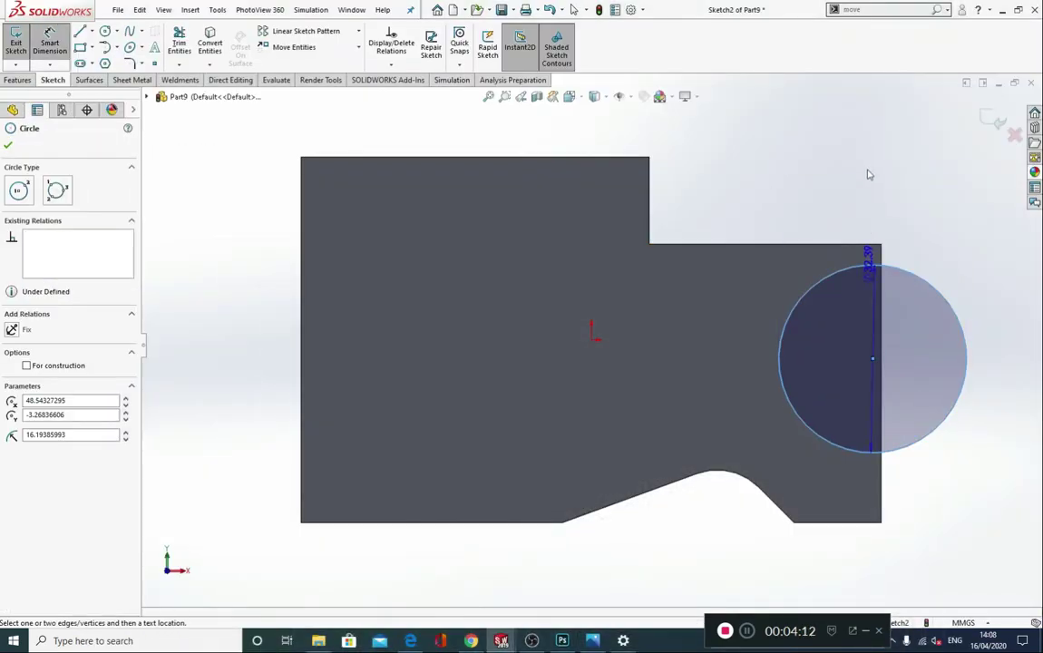
left_click(858, 173)
type("40")
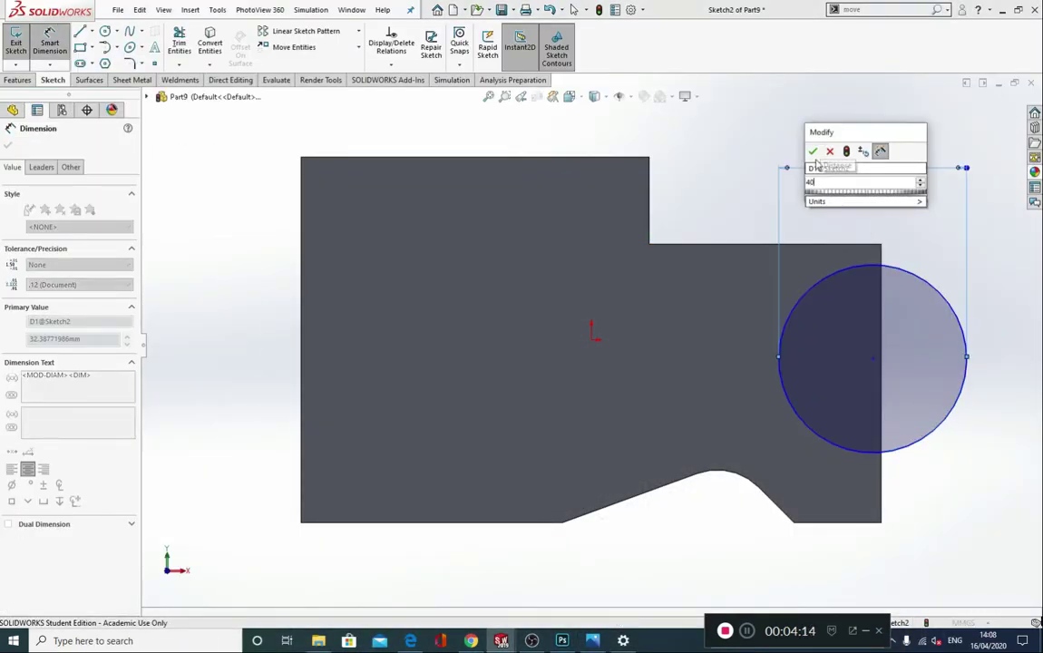
key("Return")
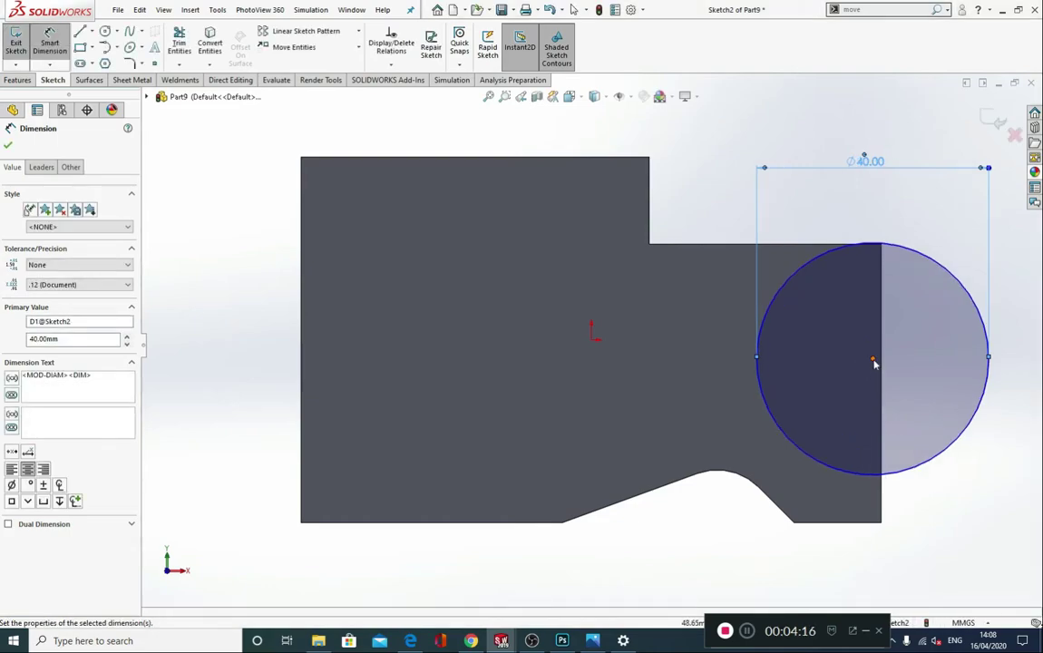
Dimension the circle's centre 35 mm above the part's bottom edge
left_click(873, 359)
left_click(863, 524)
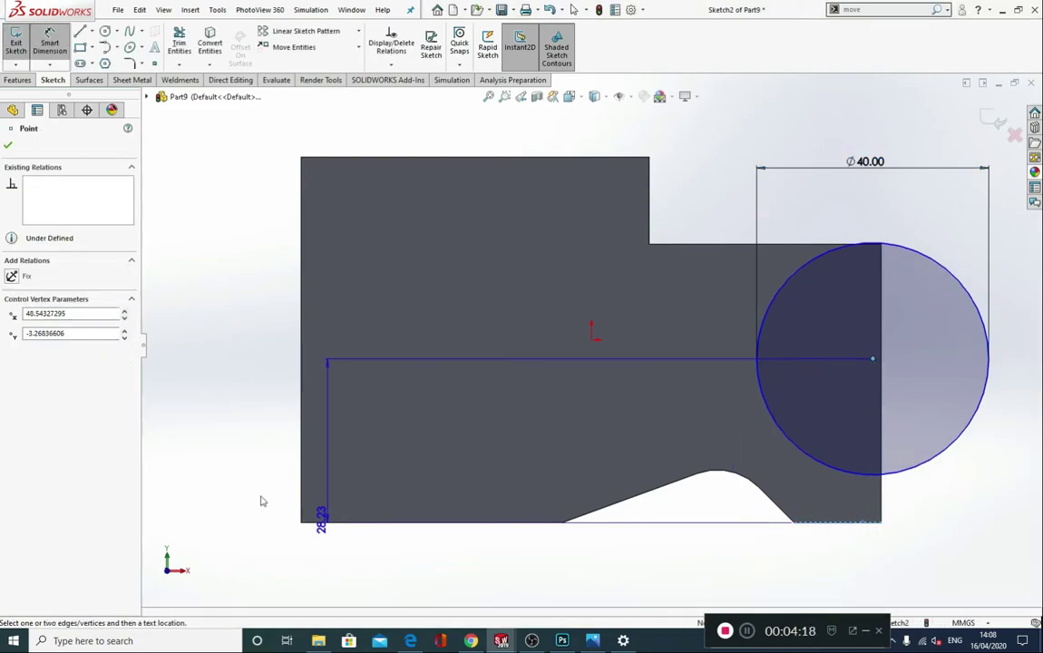
left_click(251, 471)
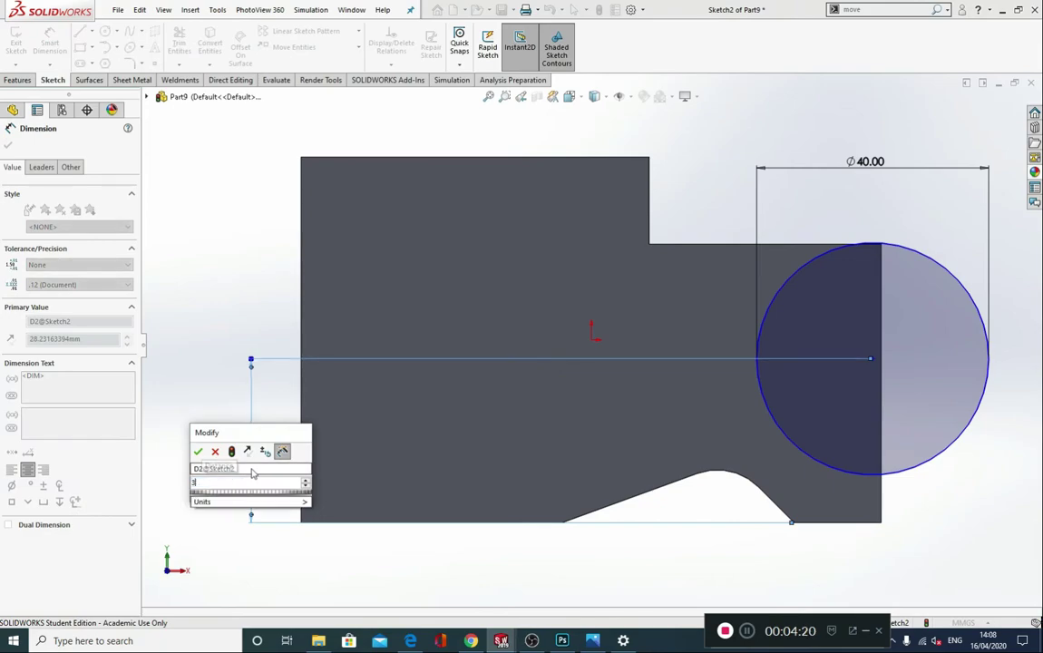
key("Return")
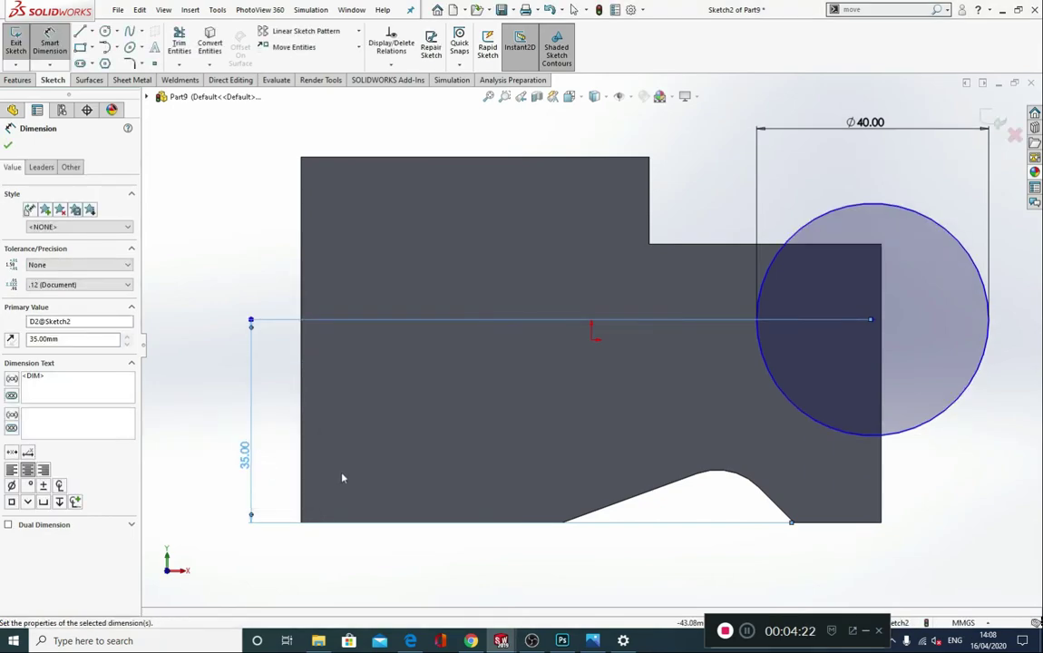
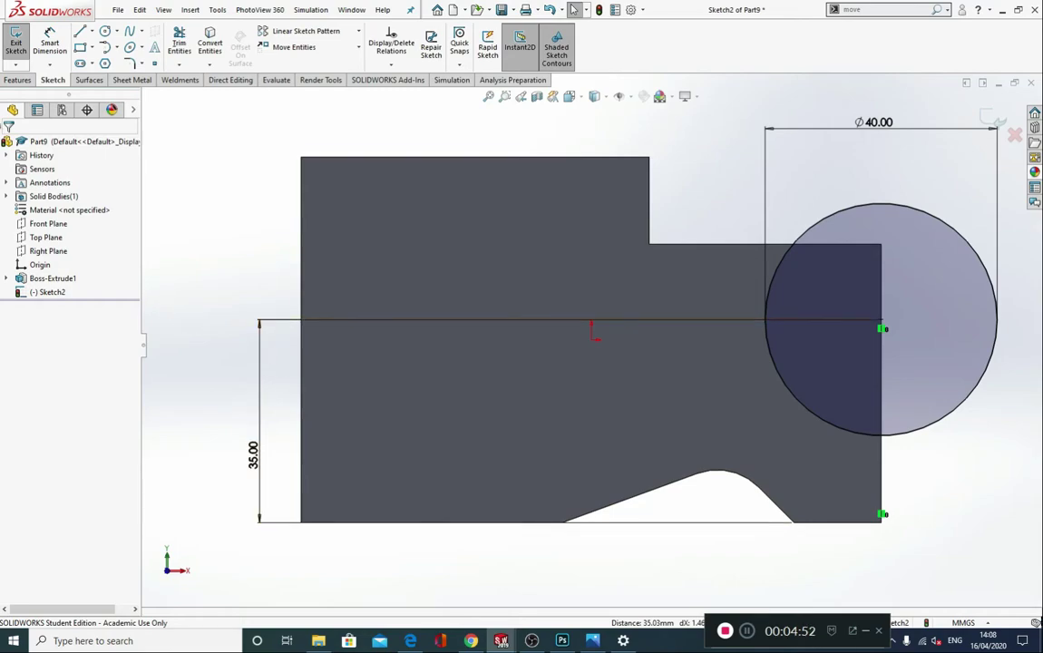
Draw a line about 13 mm long from the circle's left quadrant up to the lower step's top edge and make it vertical
left_click(80, 30)
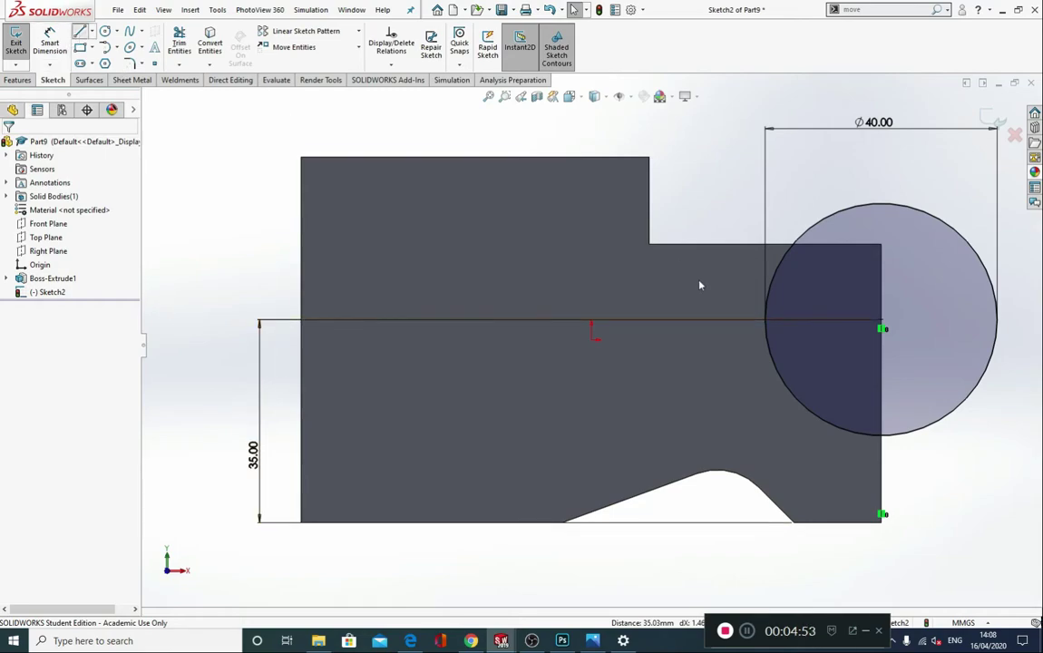
left_click(765, 318)
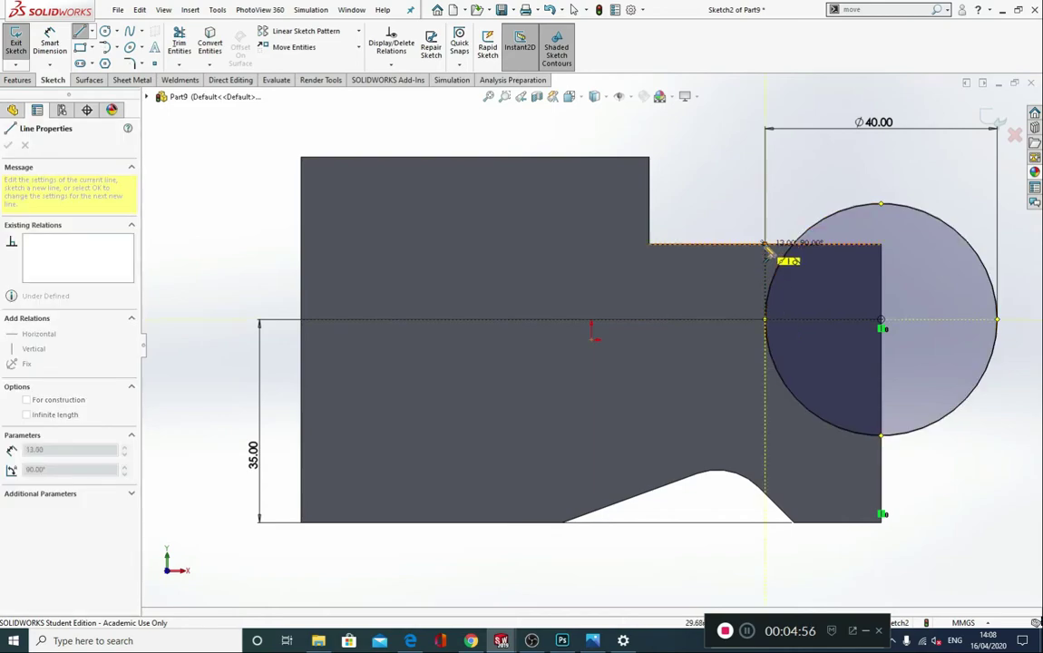
left_click(765, 243)
key("Escape")
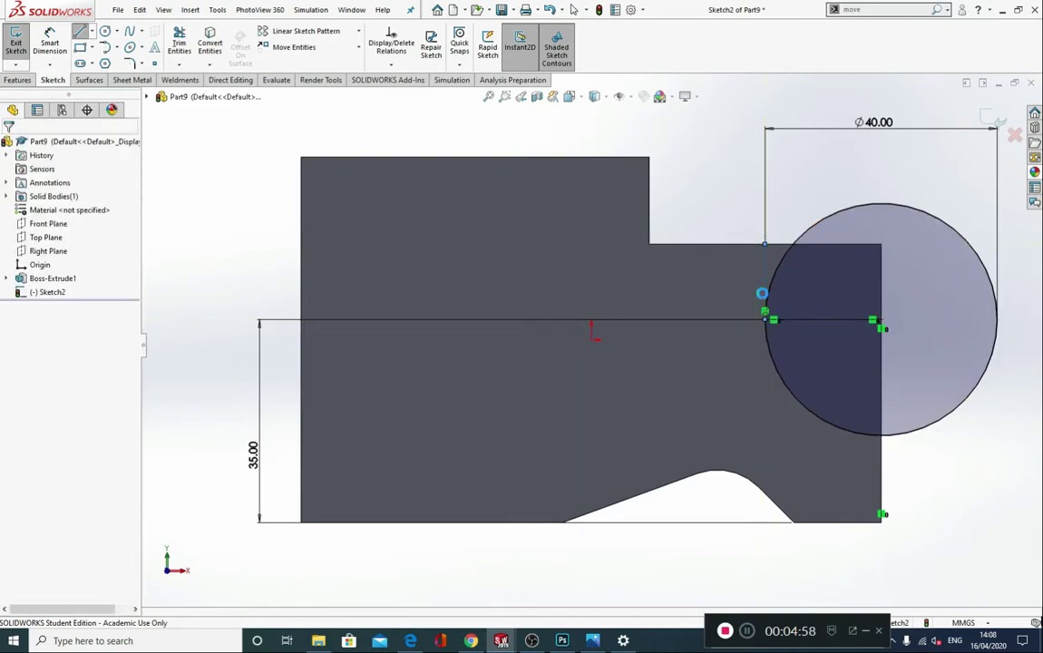
left_click(765, 281)
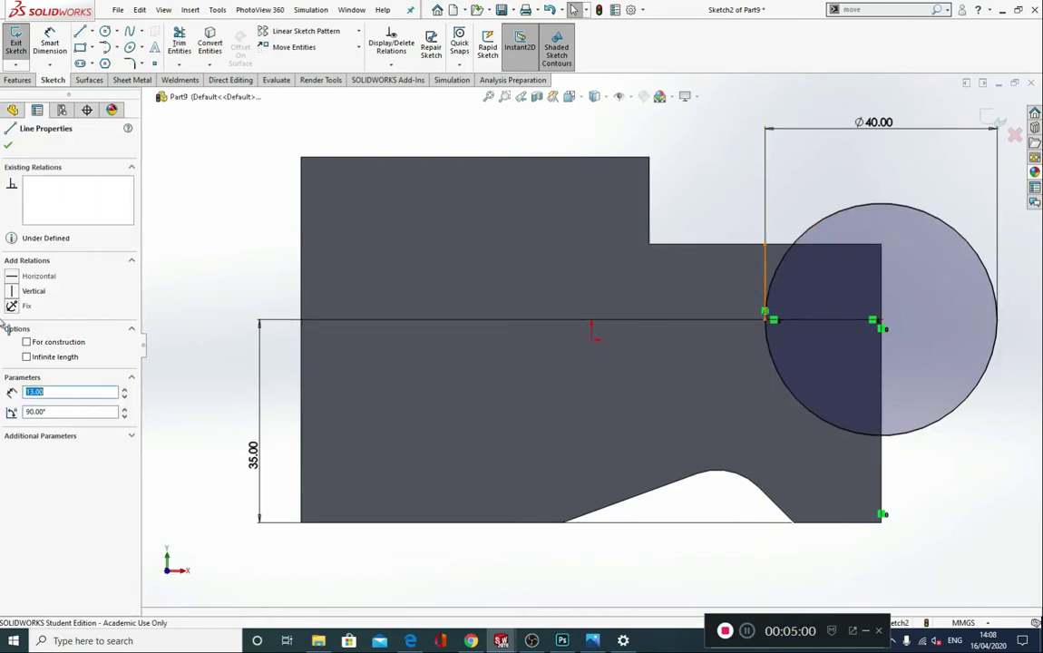
left_click(12, 291)
left_click(151, 286)
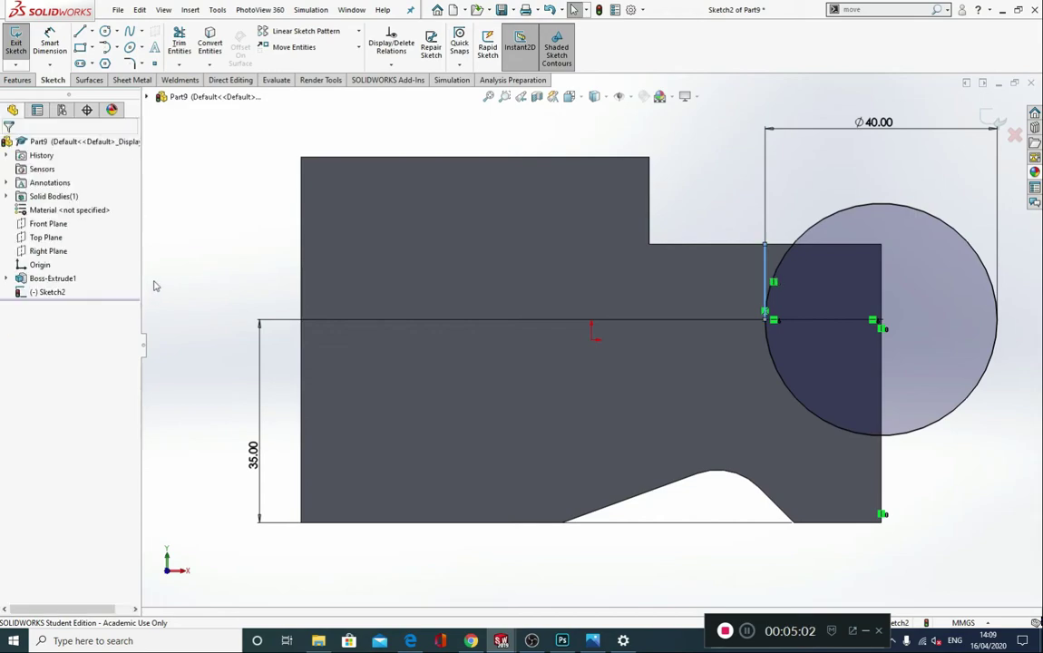
Cut-extrude the corner and circle regions at the front face's right end to a blind depth of 9 mm, after checking the exam drawing
left_click(12, 79)
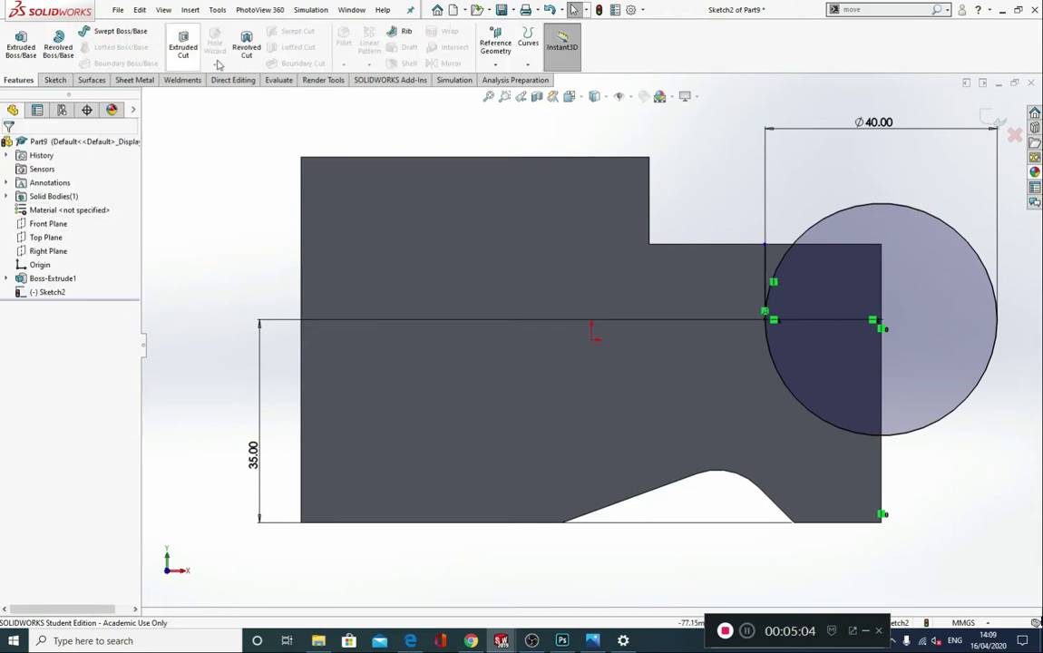
left_click(182, 44)
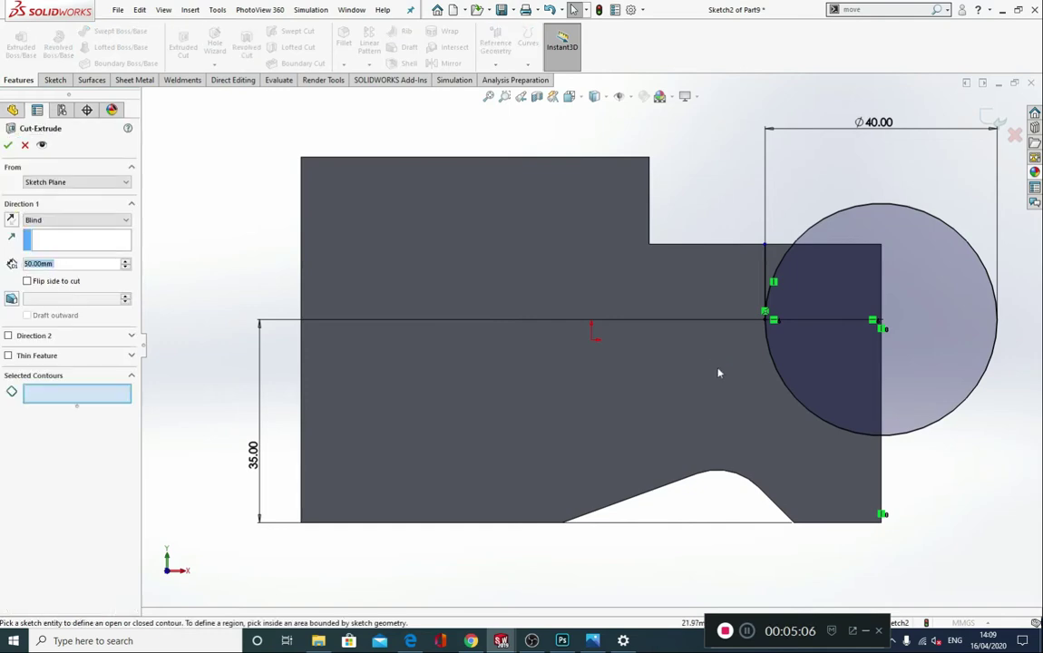
left_click(775, 258)
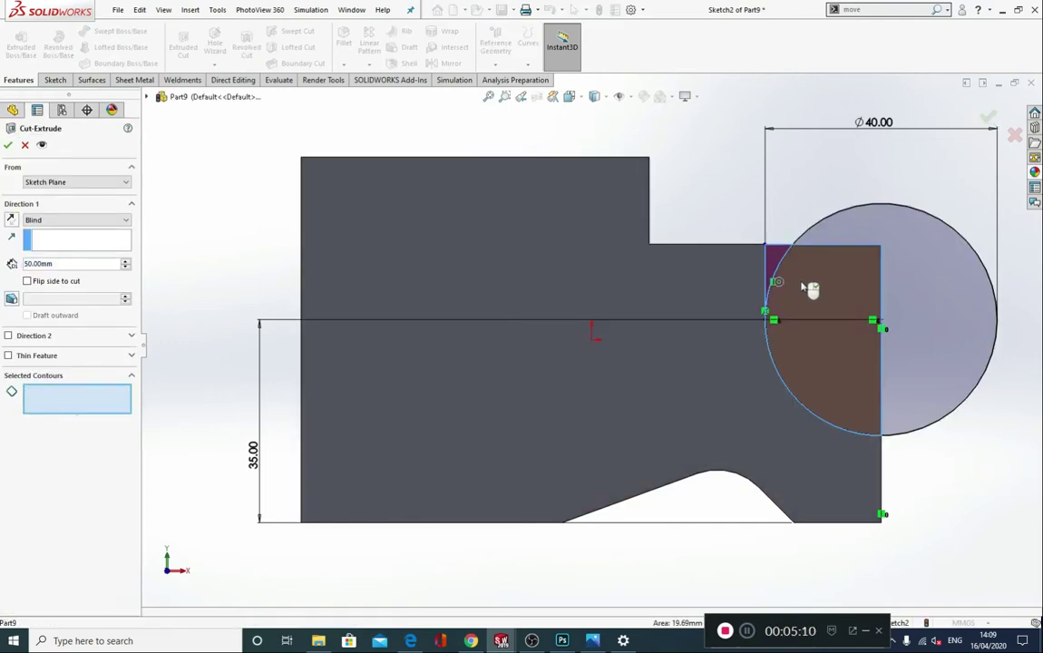
left_click(822, 338)
left_click(592, 640)
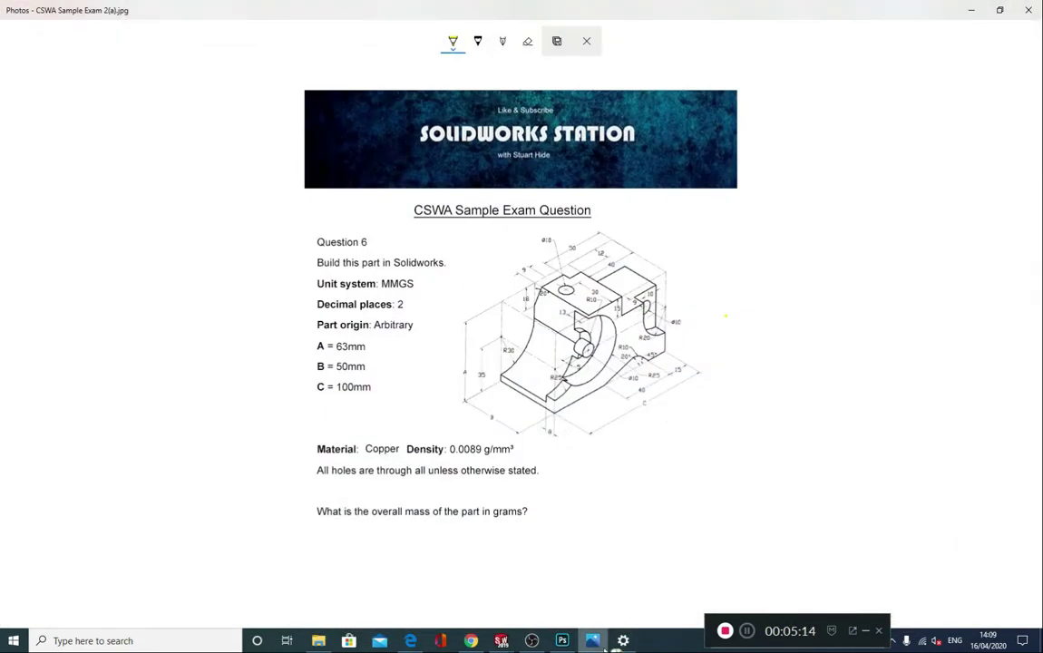
left_click(501, 640)
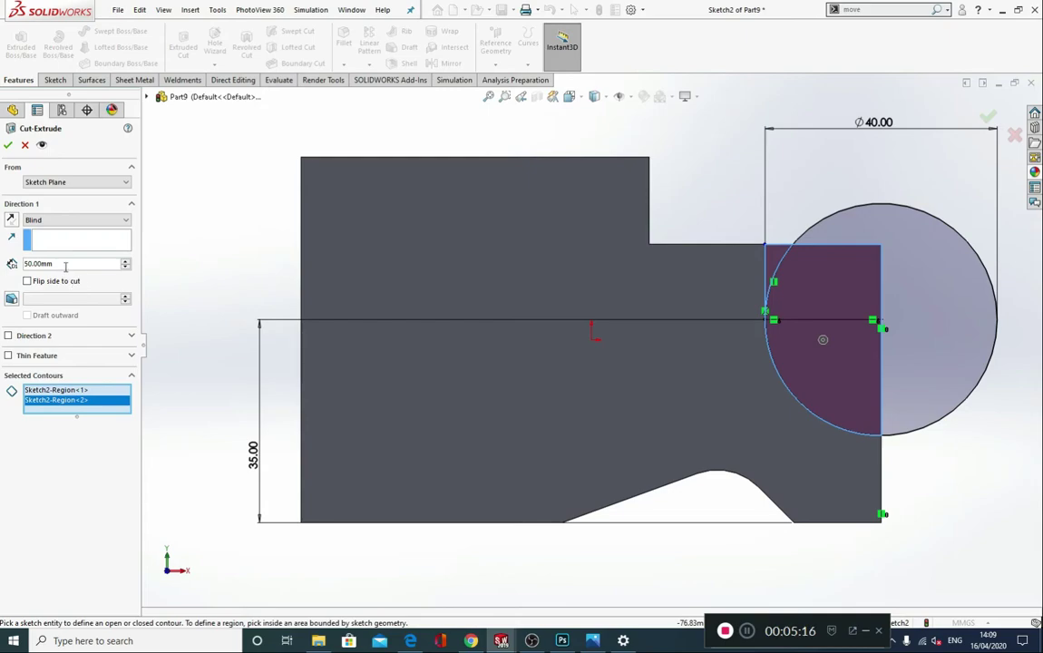
type("9")
key("Return")
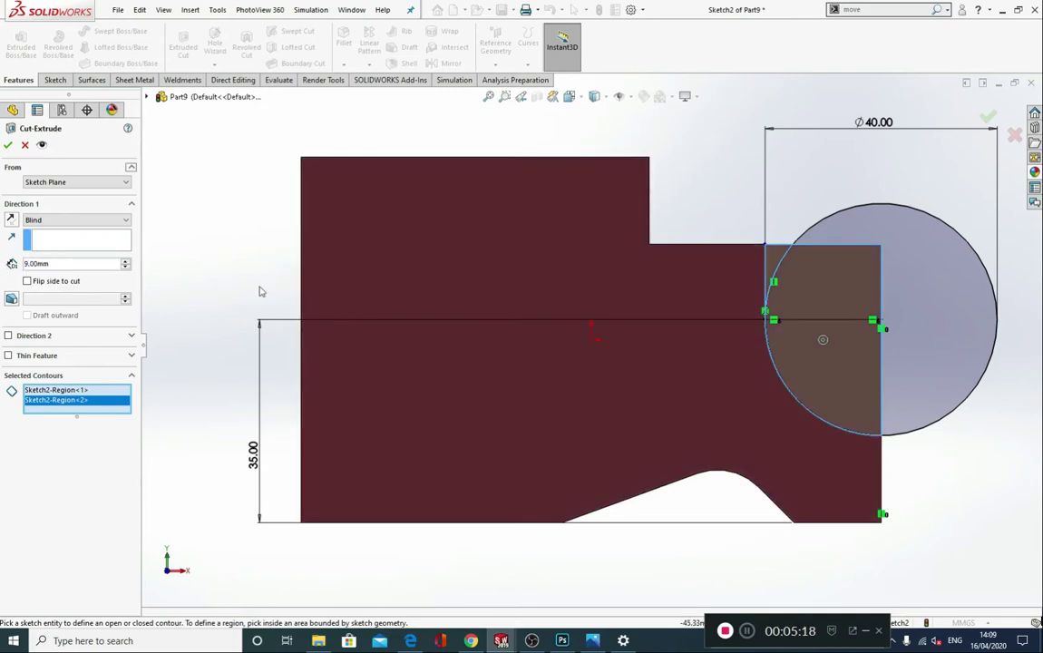
middle_click_drag(258, 291, 297, 354)
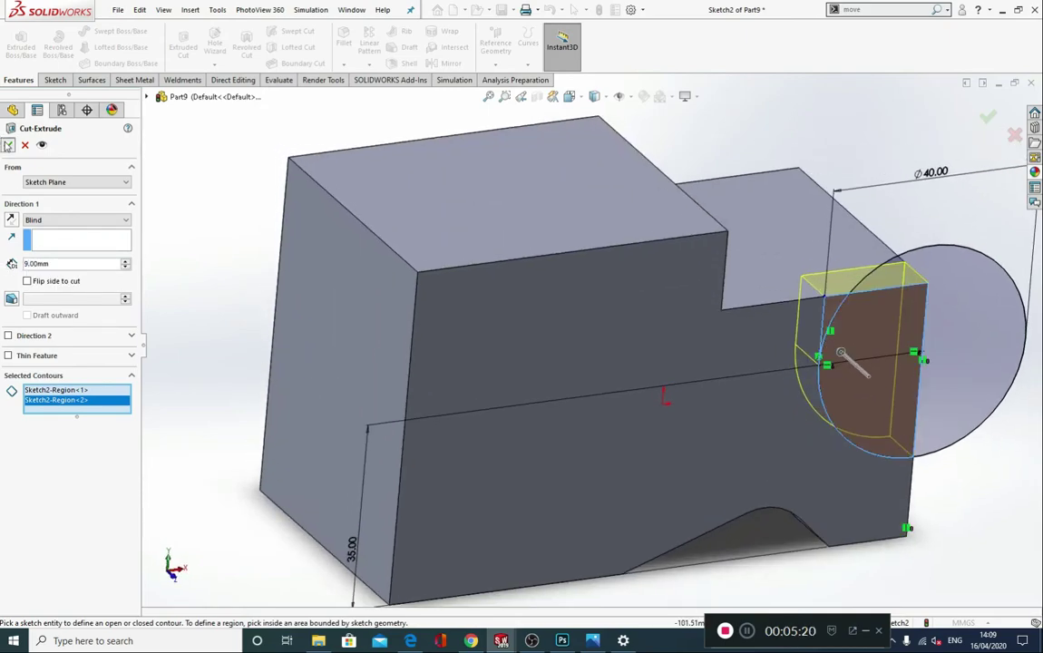
right_click(442, 331)
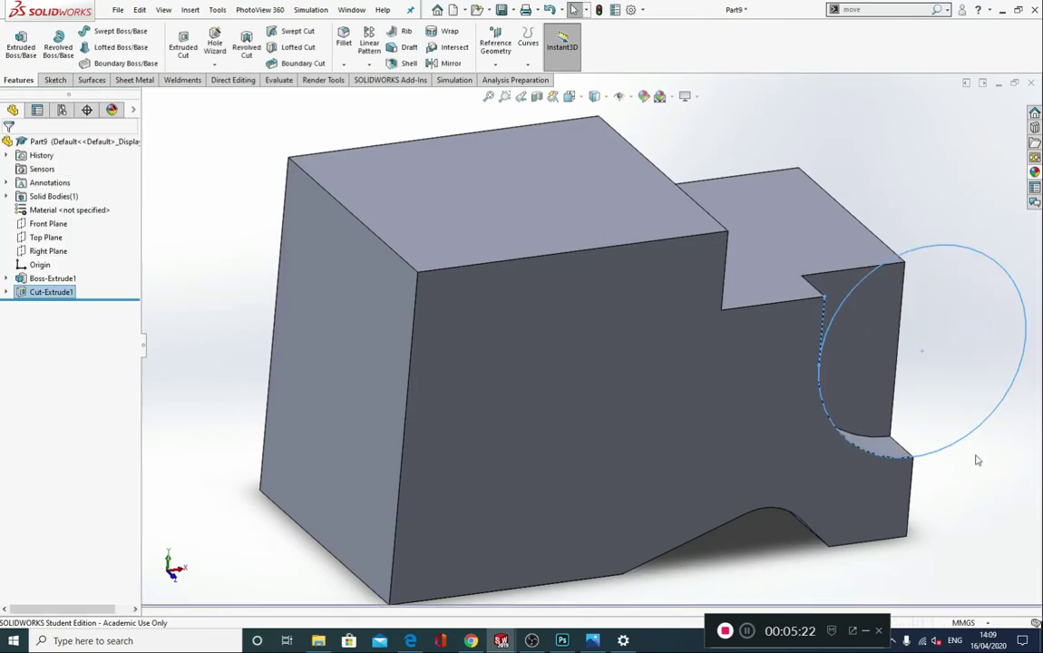
left_click(934, 518)
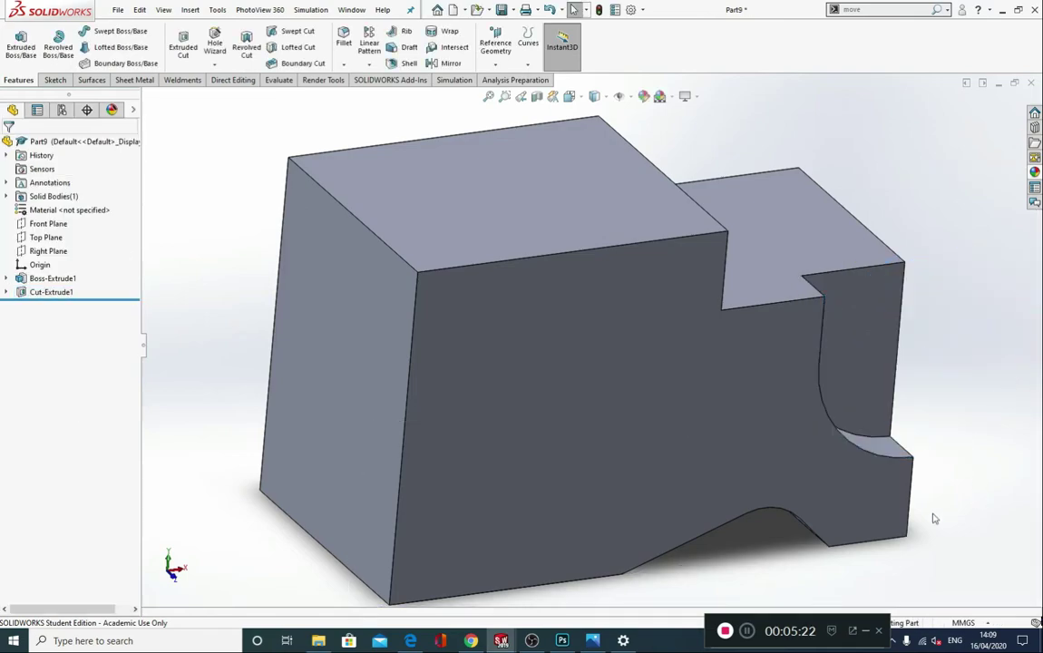
Review the exam drawing in Photos, then sketch a circle of about 5.6 mm radius on the recessed face of the new cut
left_click(593, 640)
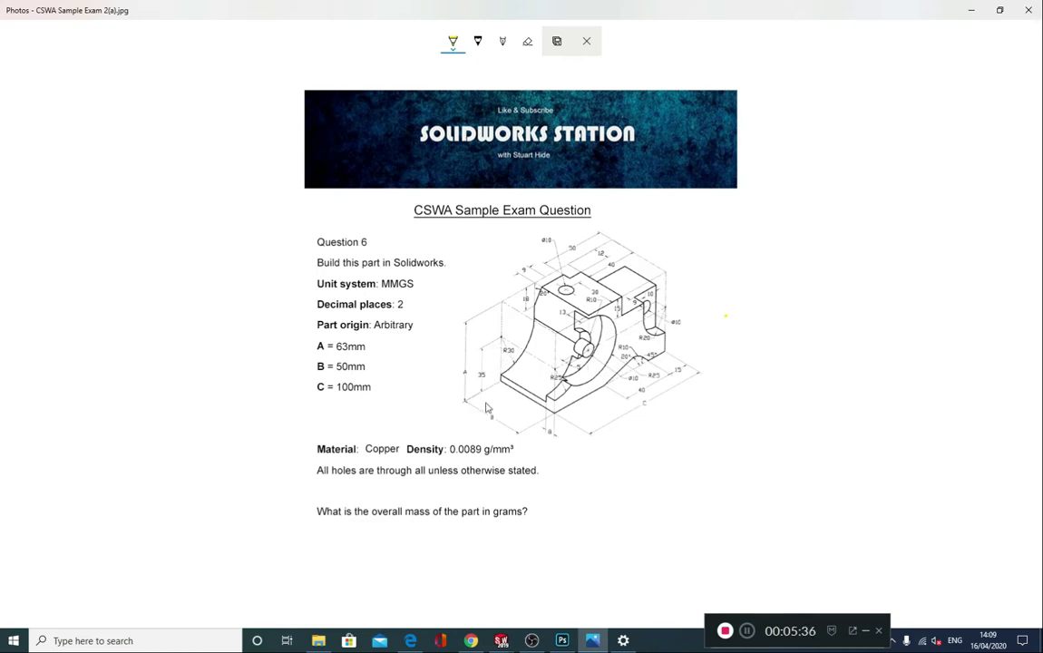
left_click(500, 640)
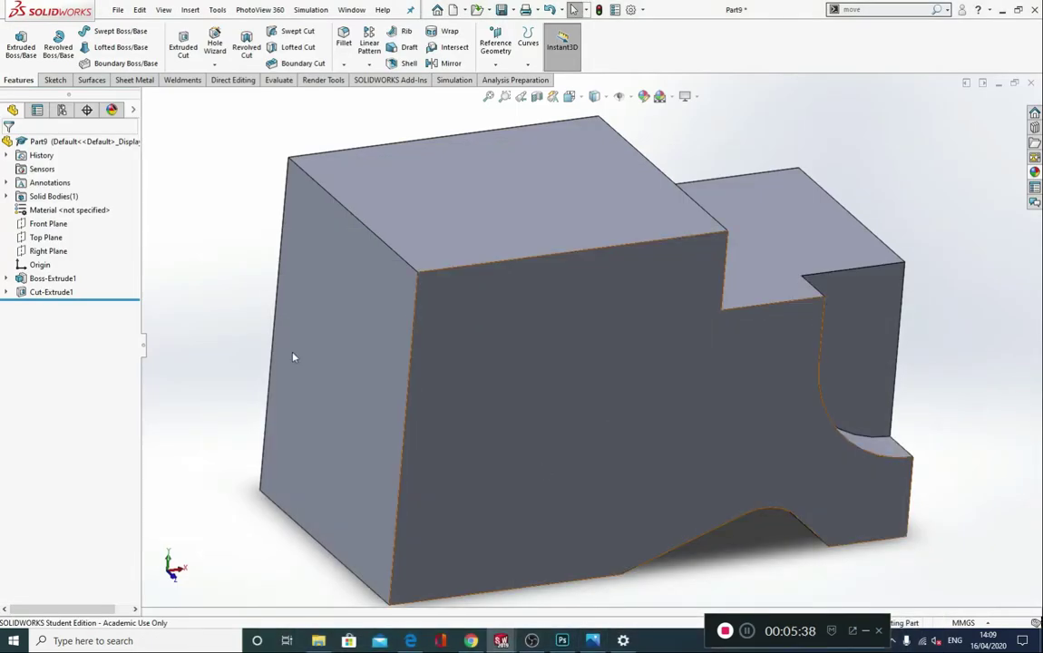
left_click(869, 349)
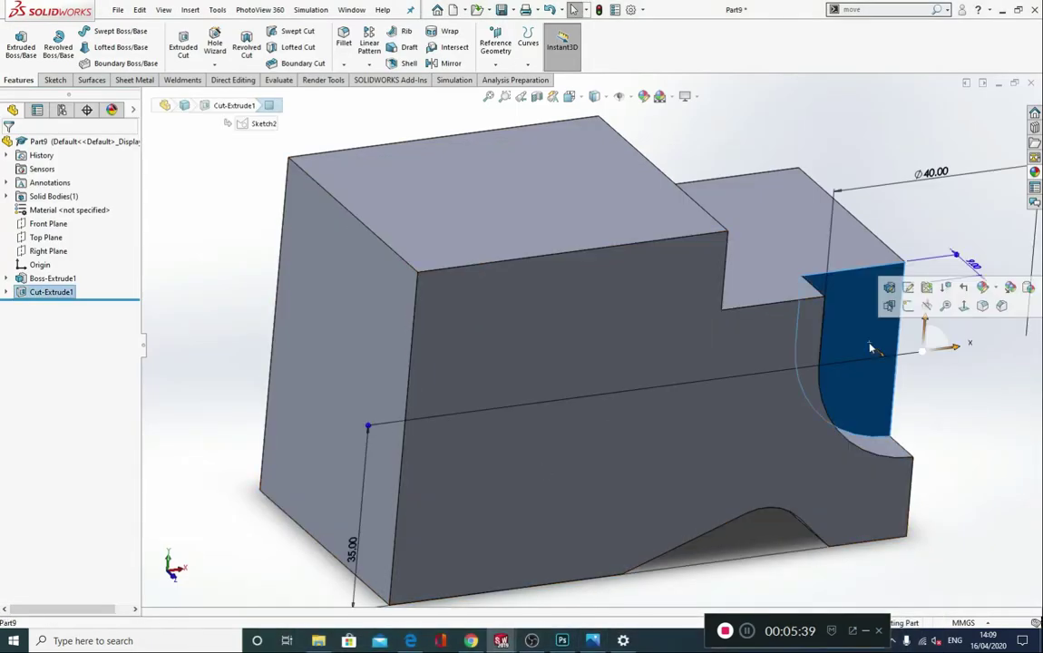
left_click(956, 304)
left_click(54, 79)
left_click(105, 31)
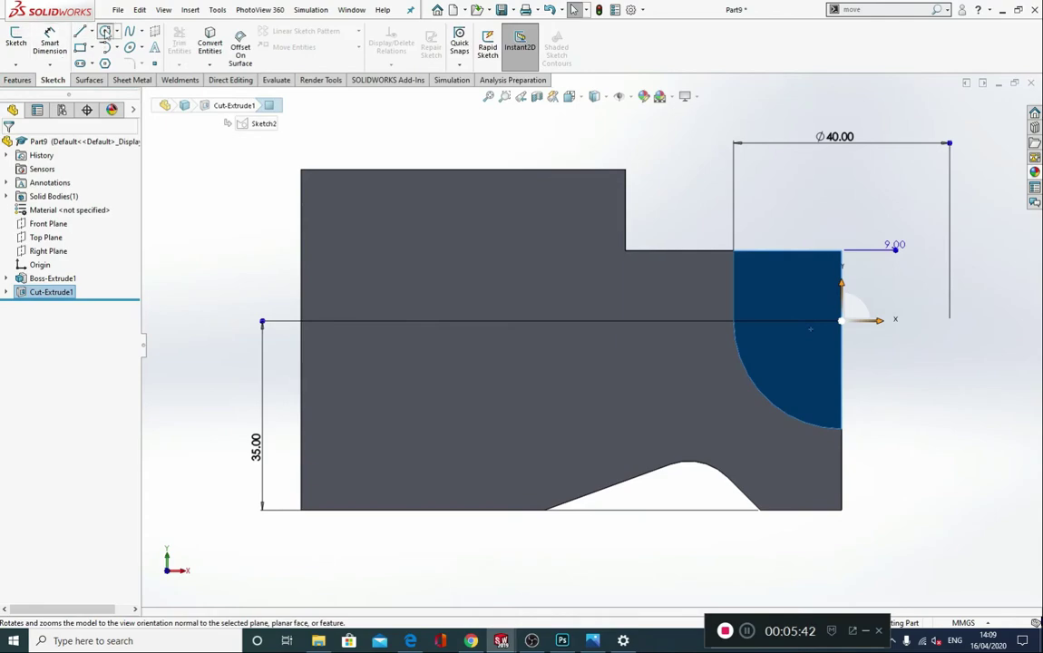
left_click(805, 319)
left_click(785, 295)
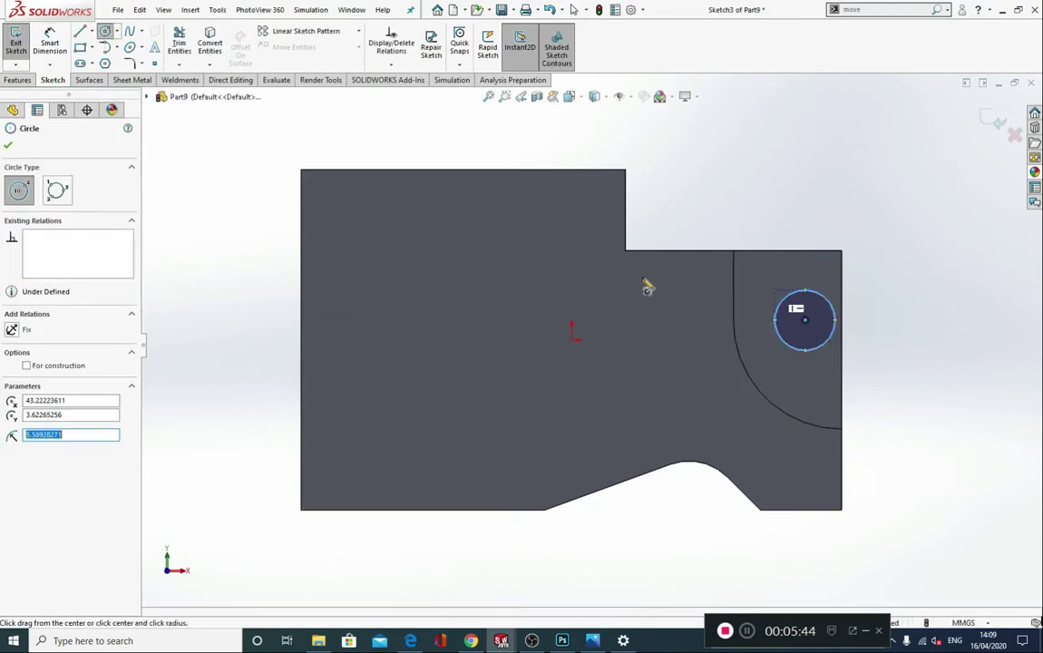
Dimension the small circle's centre 35 mm above the part's bottom edge
left_click(50, 45)
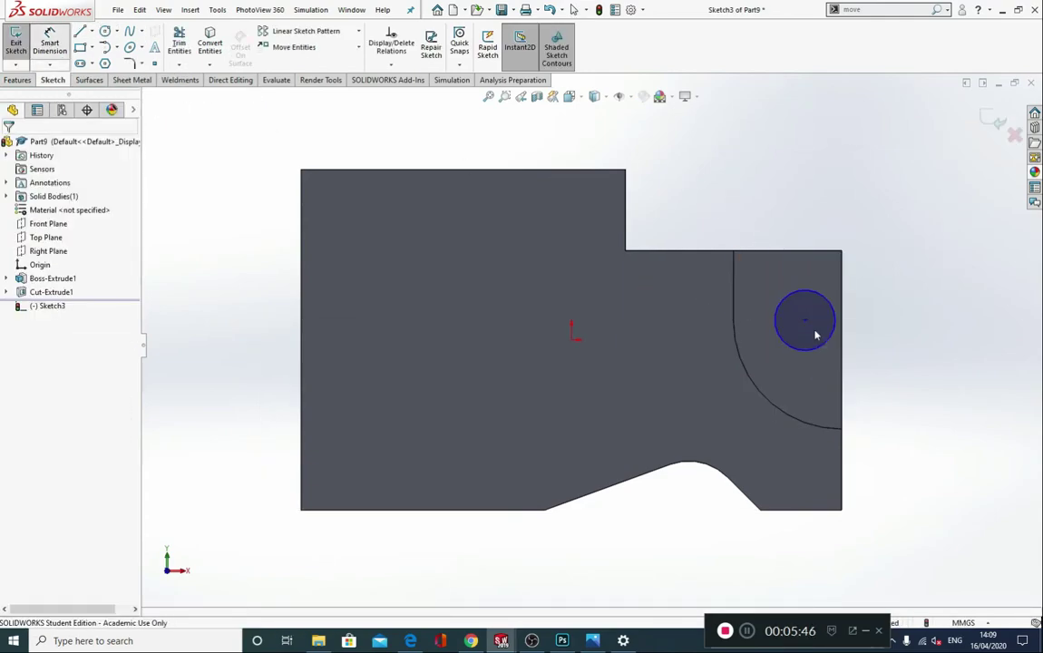
left_click(805, 321)
left_click(819, 510)
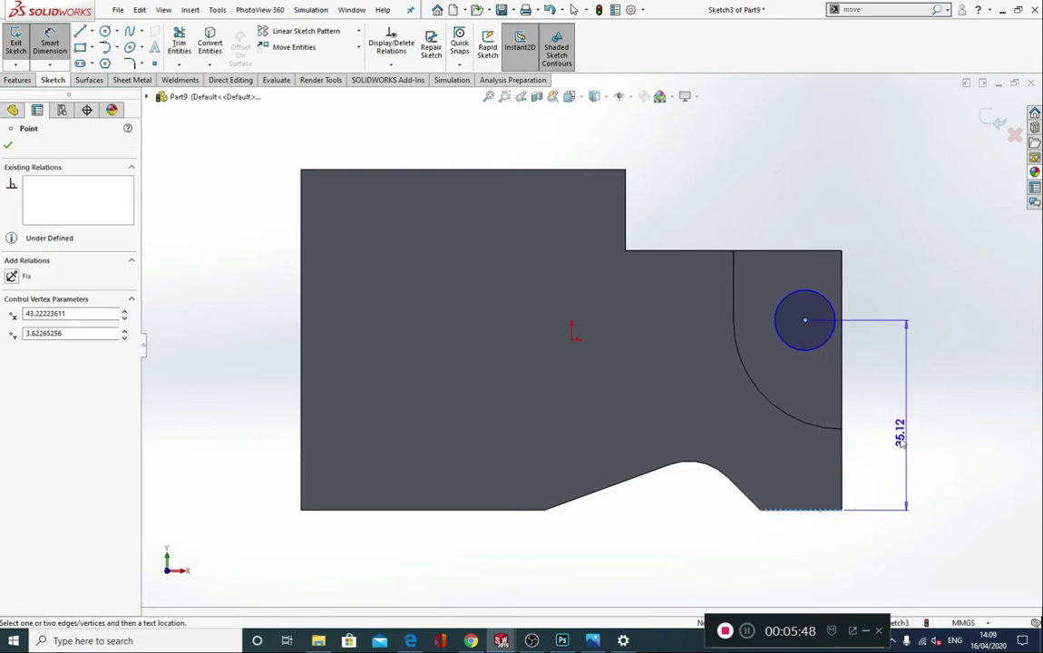
left_click(925, 417)
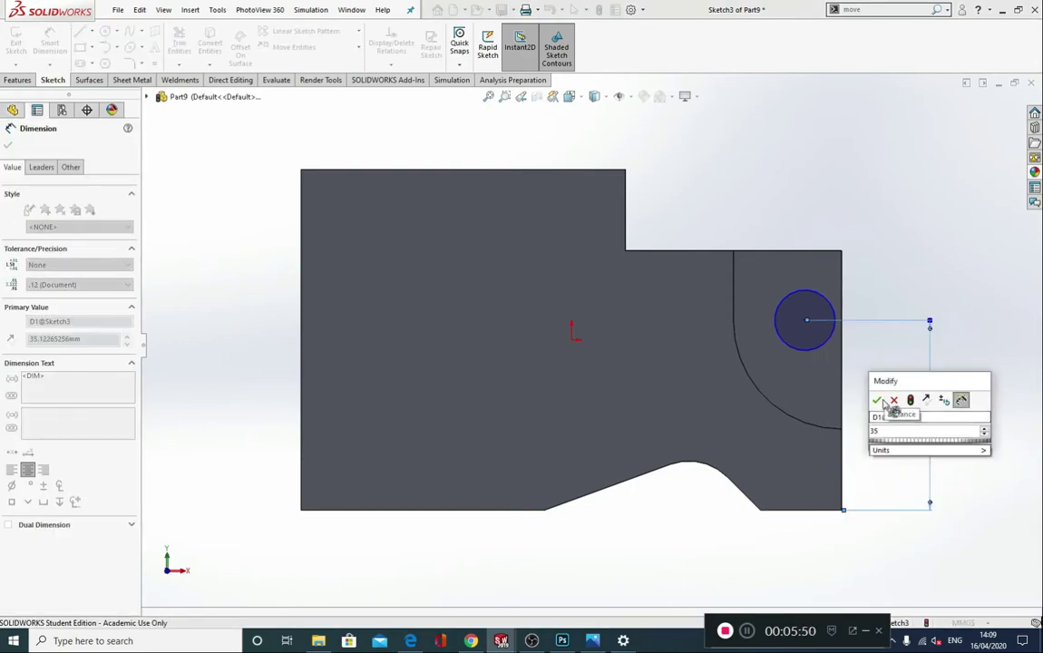
left_click(875, 400)
type("35")
key("Return")
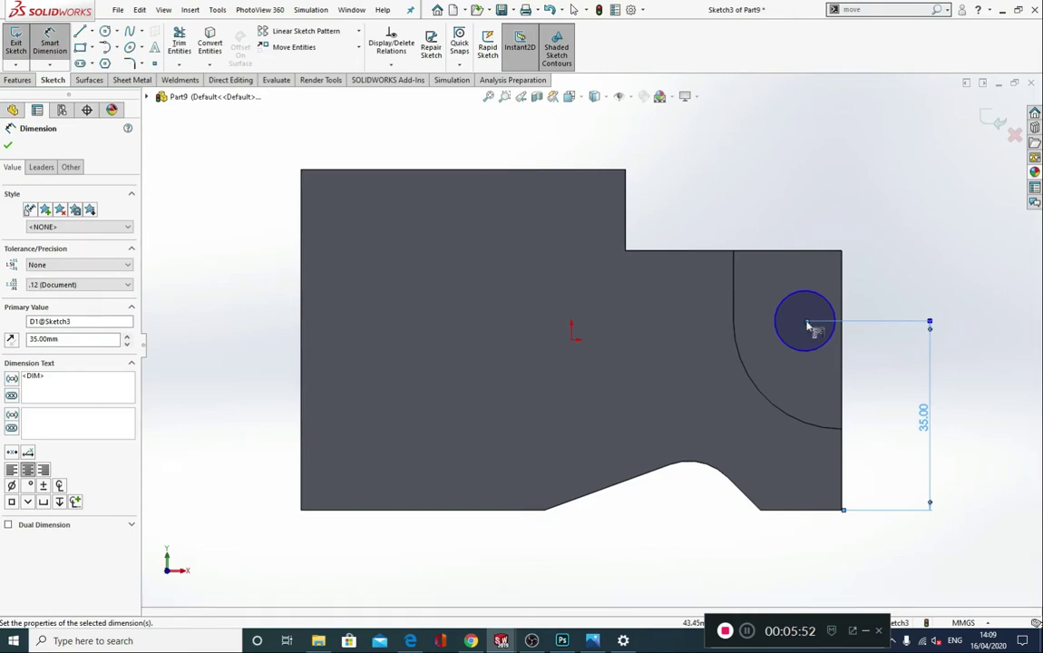
Dimension the small circle's centre 10 mm from the part's right edge
left_click(804, 321)
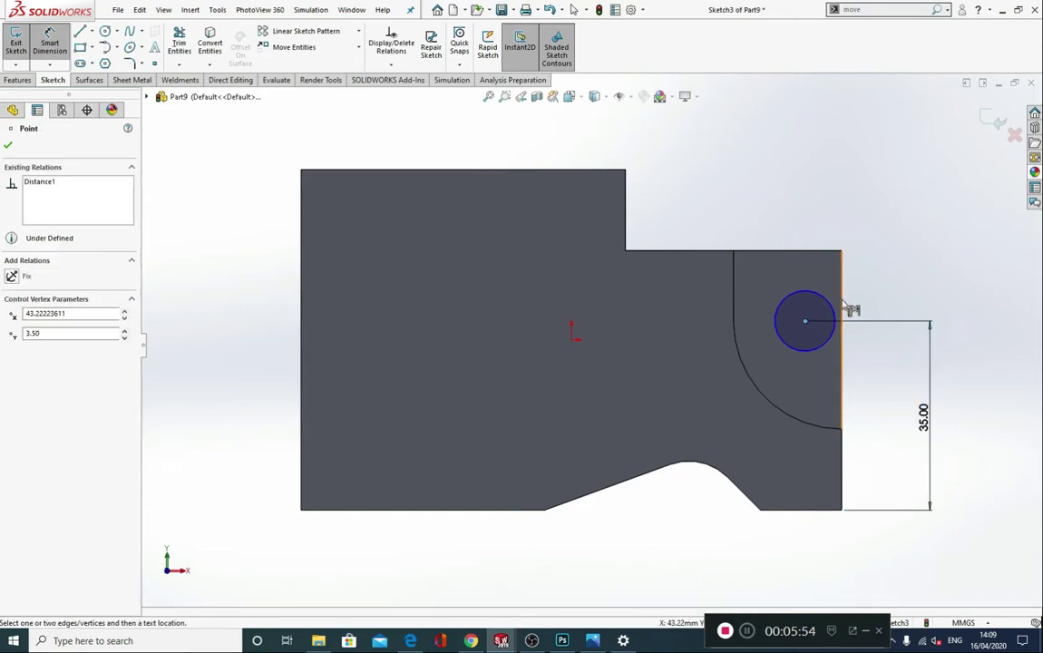
left_click(841, 290)
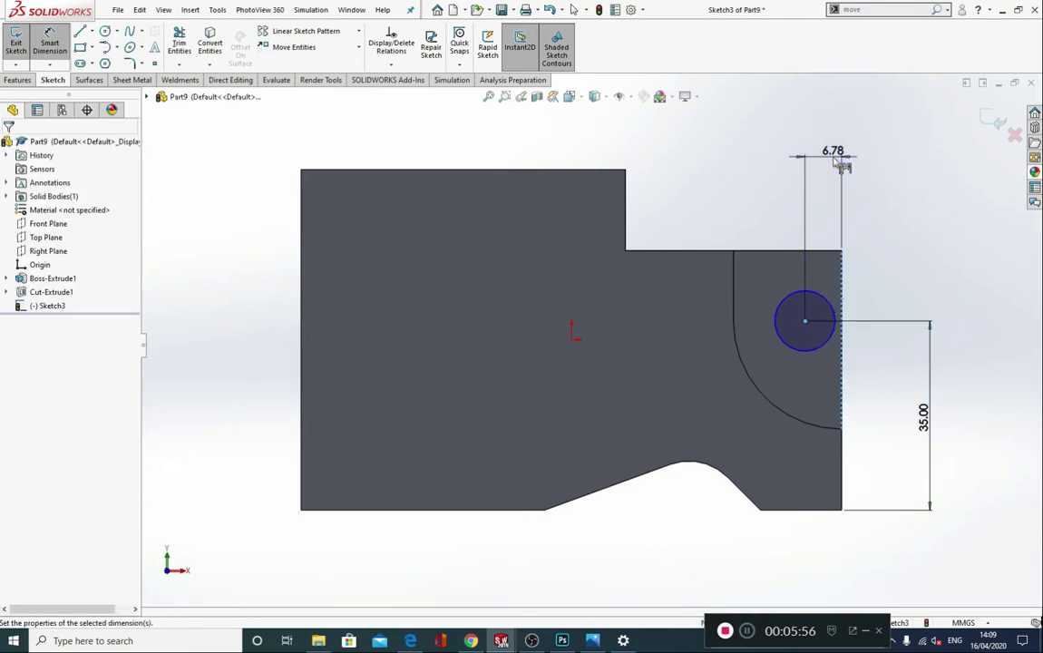
left_click(831, 163)
type("10")
key("Return")
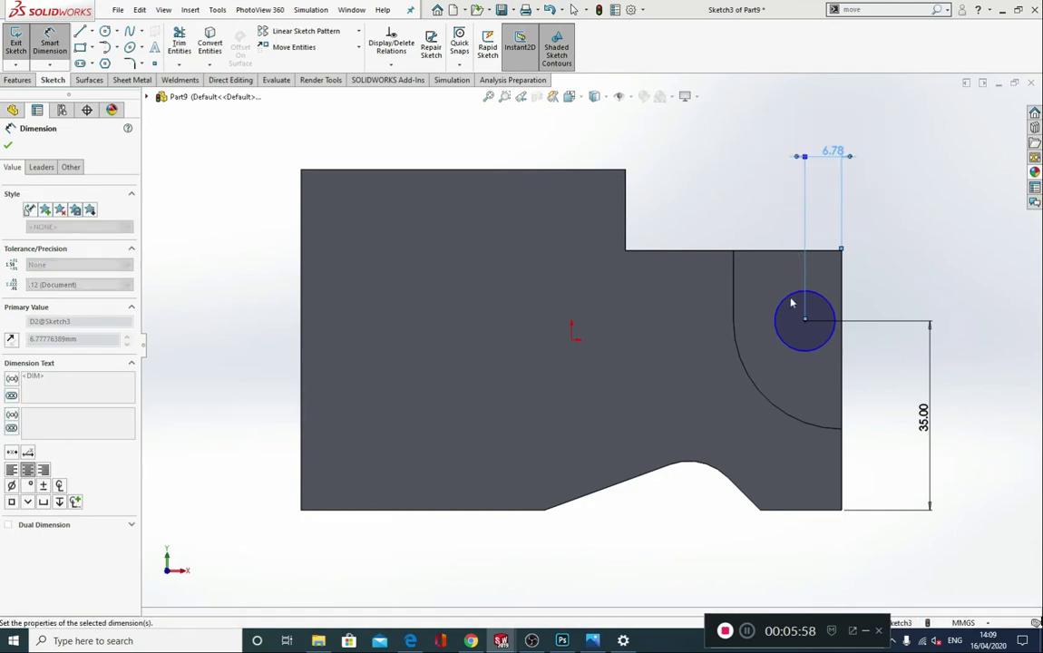
Set the small circle's diameter to 10 mm
left_click(778, 299)
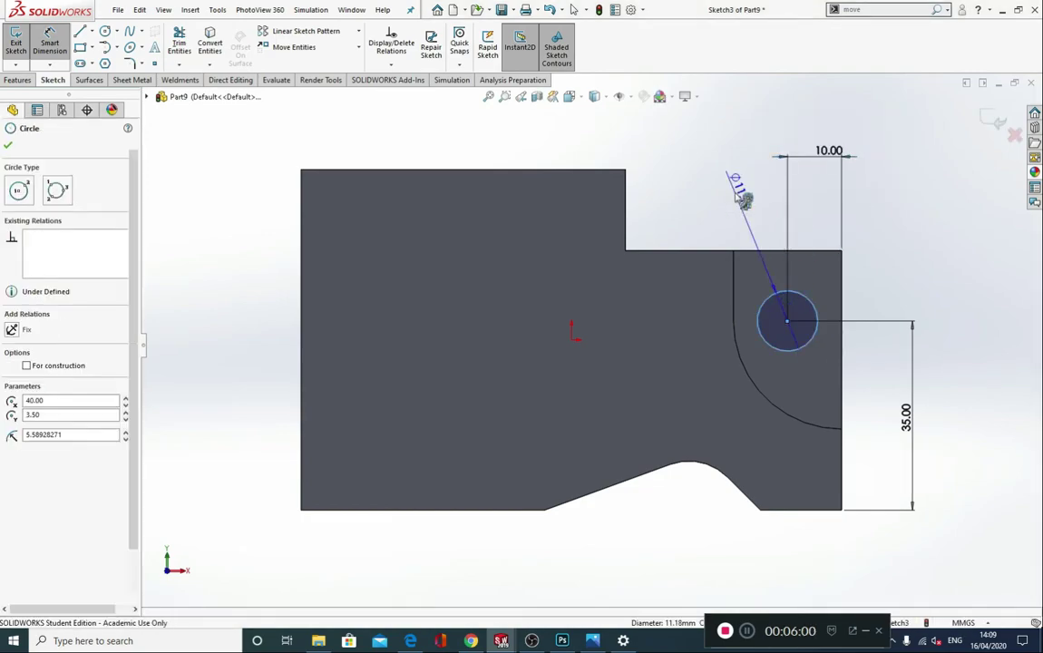
left_click(740, 200)
type("10")
key("Return")
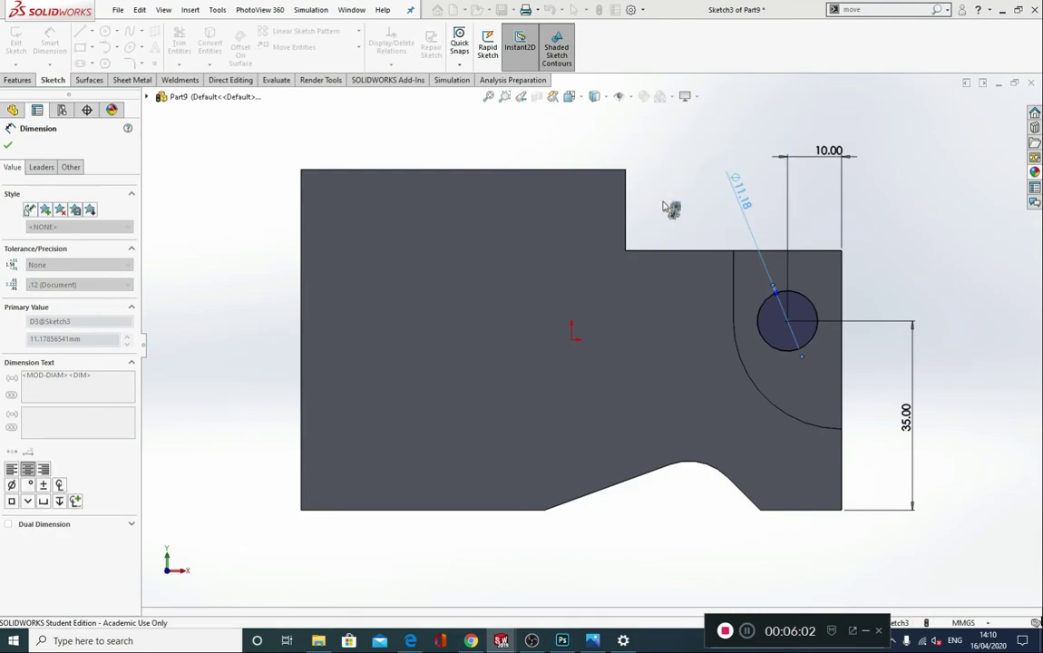
key("Escape")
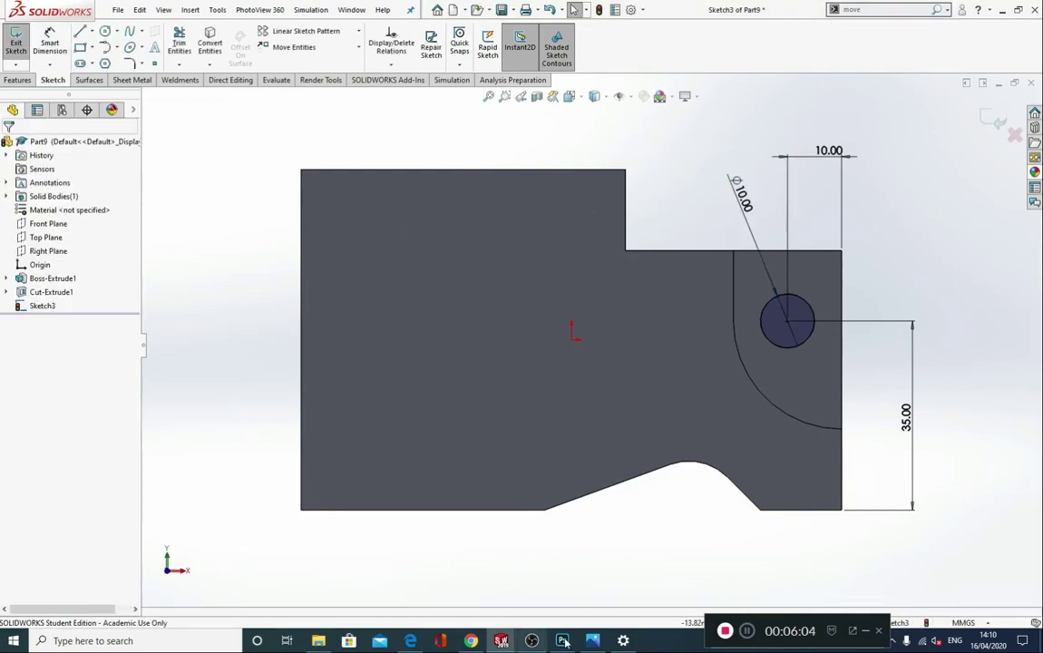
Check the exam drawing in Photos and cut-extrude the 10 mm circle through all
key("alt+Tab")
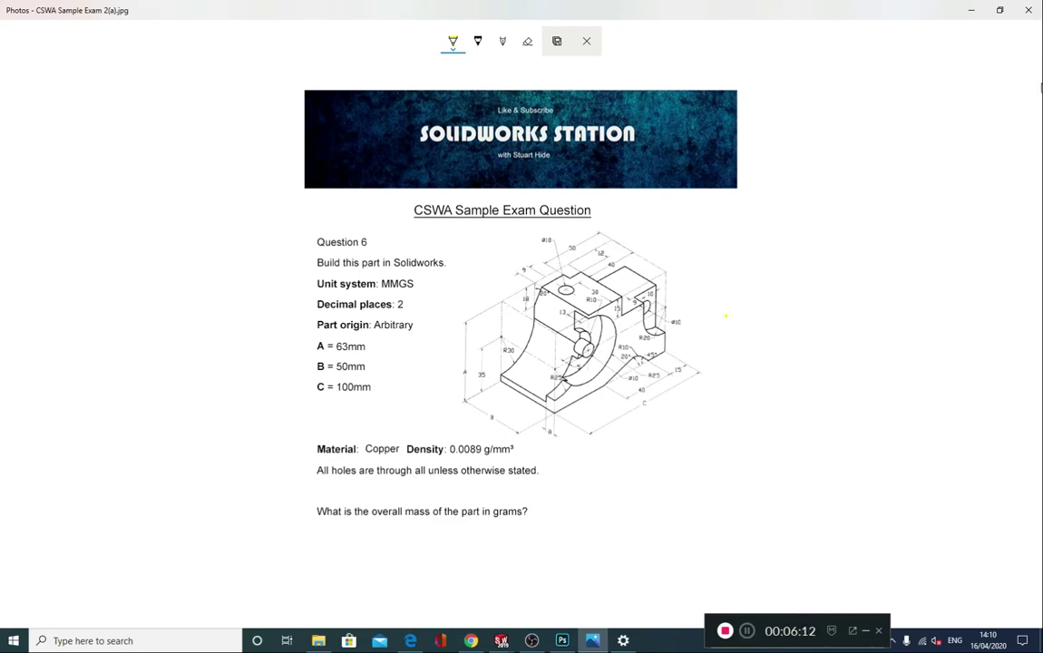
left_click(970, 10)
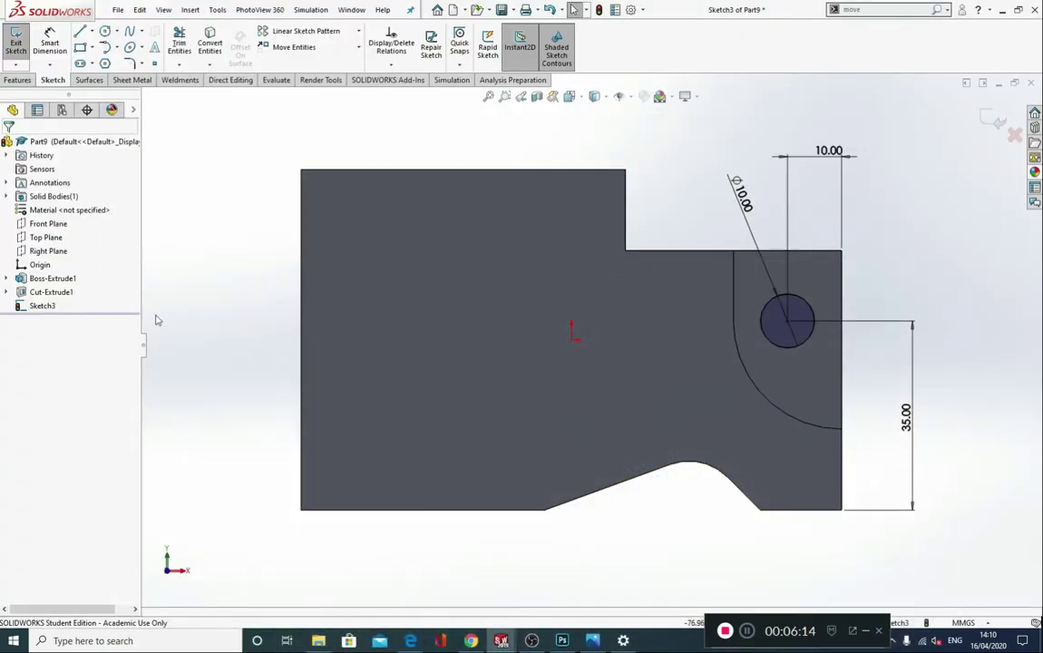
middle_click_drag(154, 315, 281, 328)
left_click(17, 80)
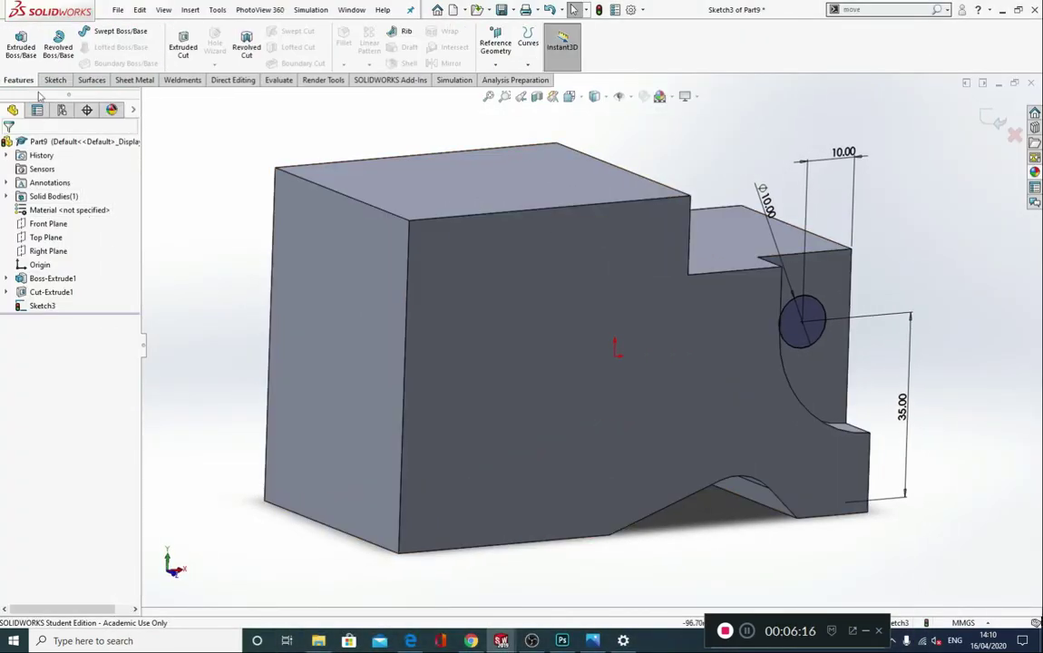
left_click(182, 44)
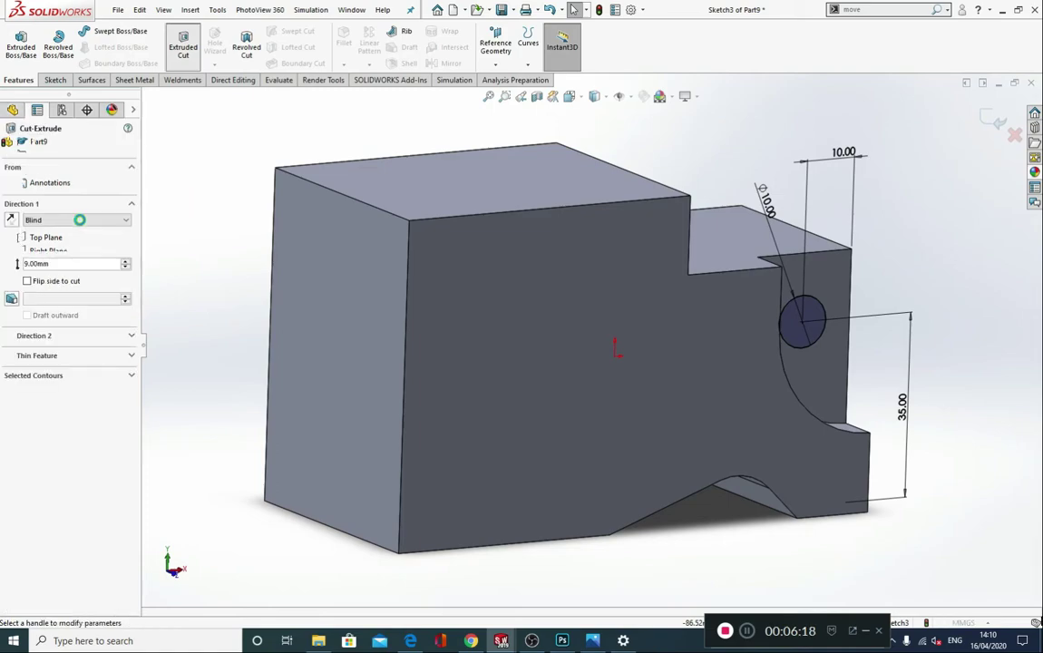
left_click(72, 221)
left_click(76, 239)
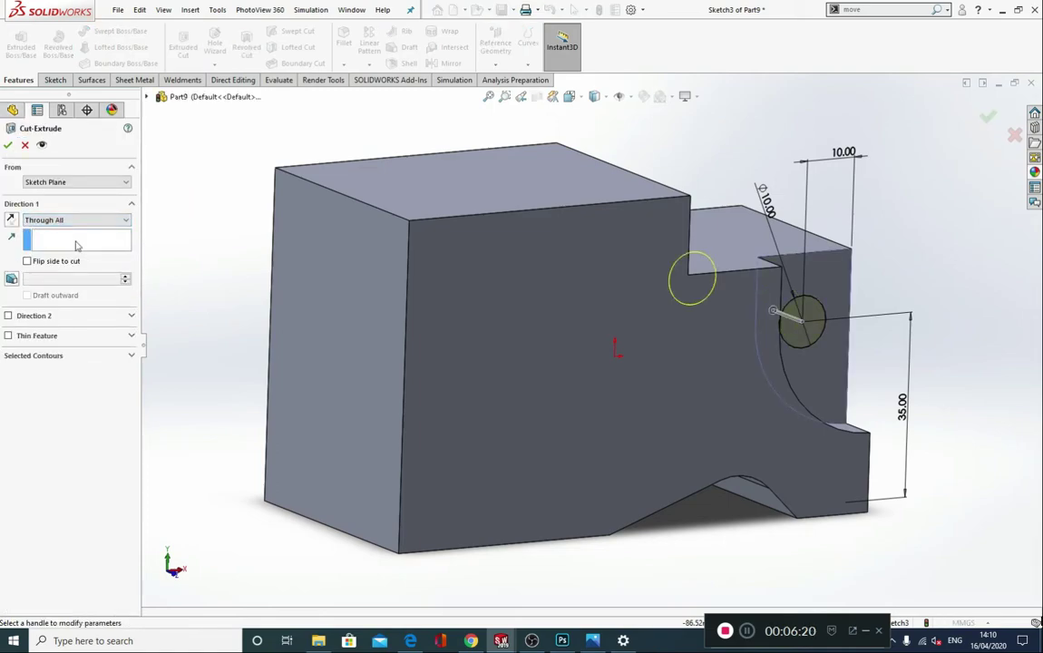
left_click(8, 145)
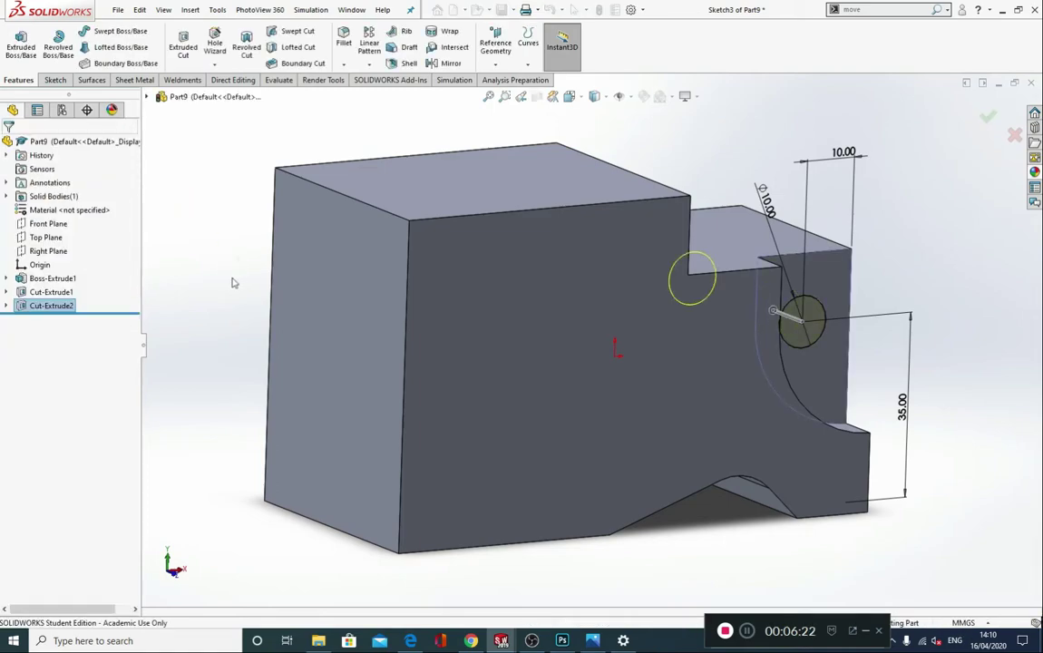
Review the exam drawing, then sketch two concentric circles of about 24 mm and 15 mm radius on the front face's left half
left_click(592, 640)
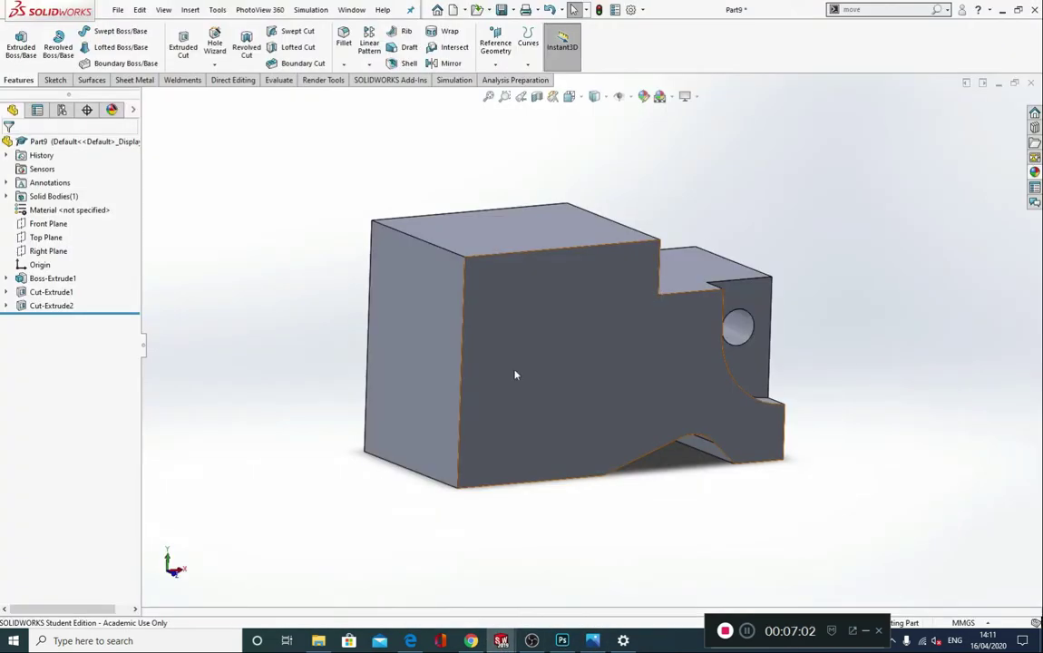
left_click(511, 323)
left_click(625, 334)
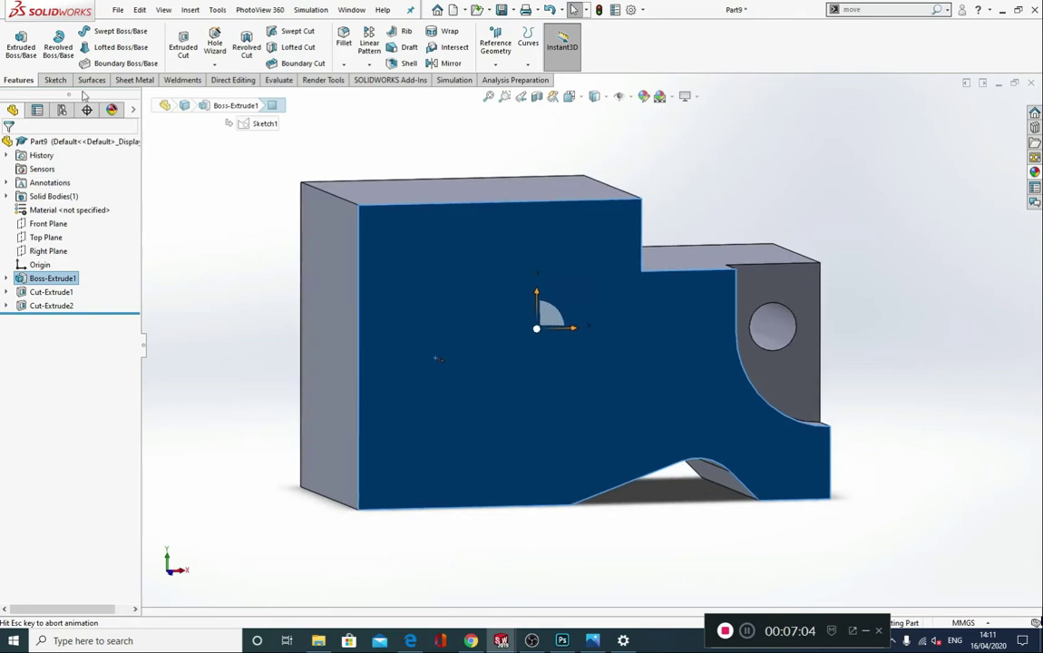
left_click(54, 80)
left_click(106, 32)
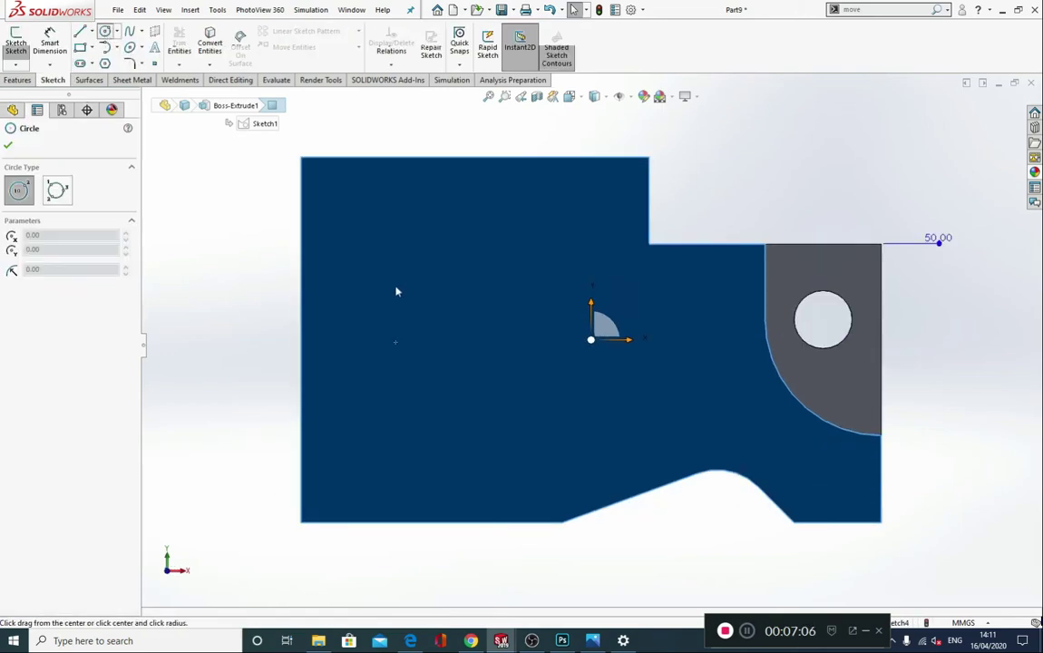
left_click(395, 321)
left_click(403, 194)
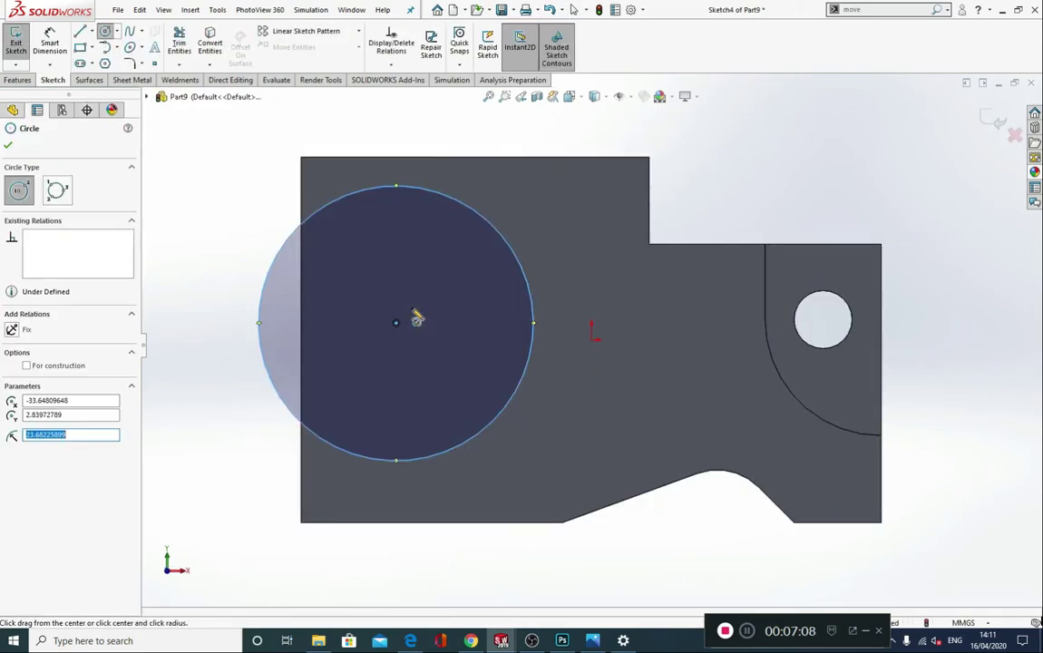
left_click(395, 322)
left_click(399, 243)
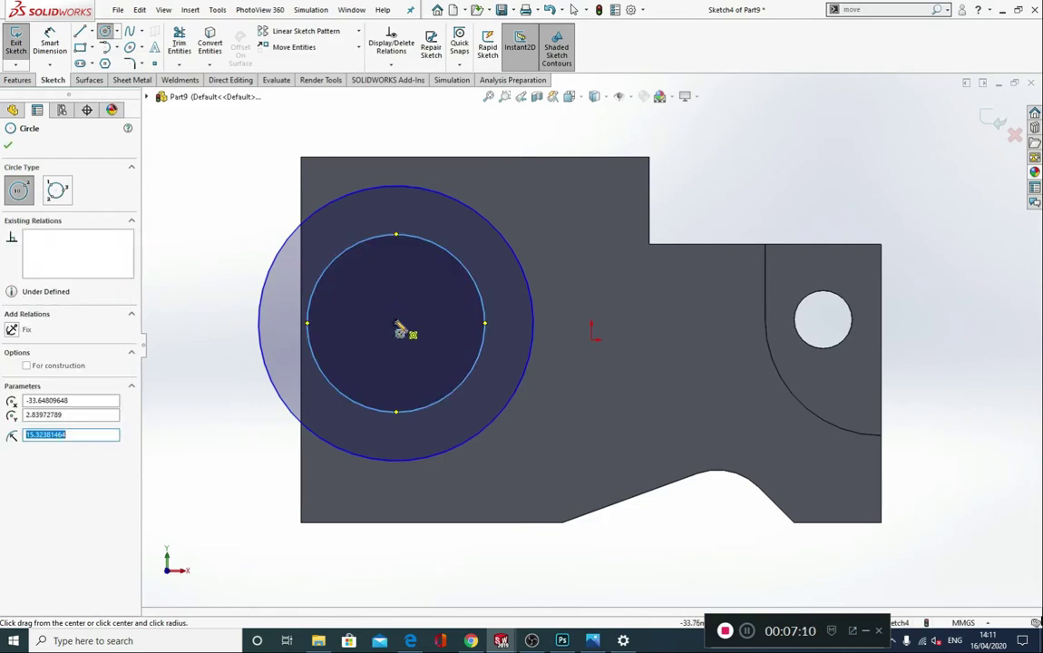
Sketch a third concentric circle of about 7 mm radius and set the outermost circle's diameter to 50 mm
left_click(396, 322)
left_click(397, 281)
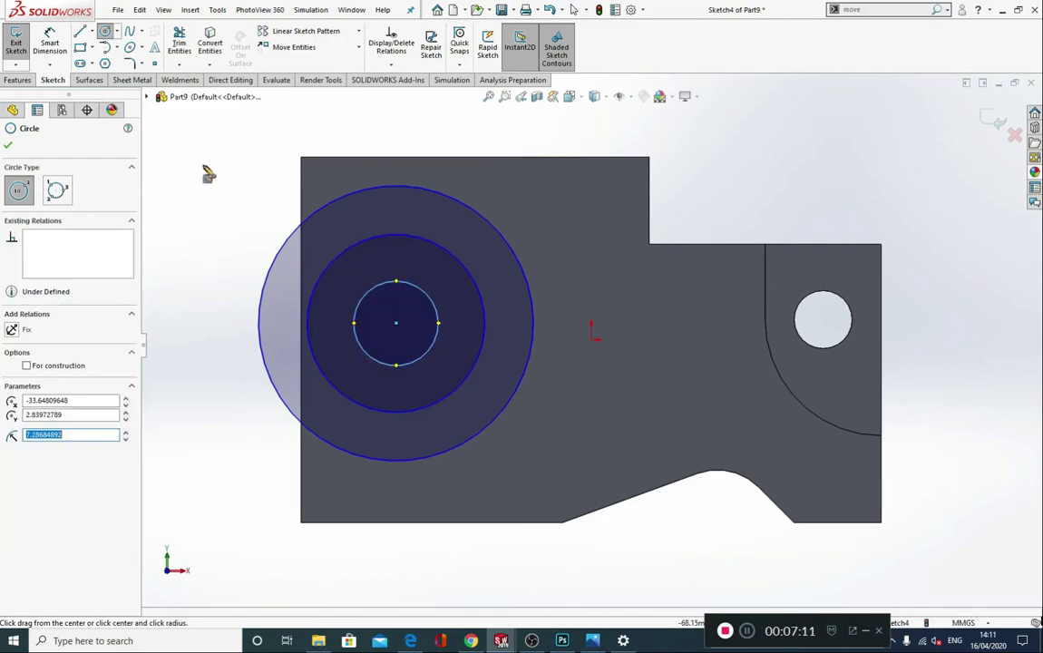
left_click(50, 41)
left_click(287, 235)
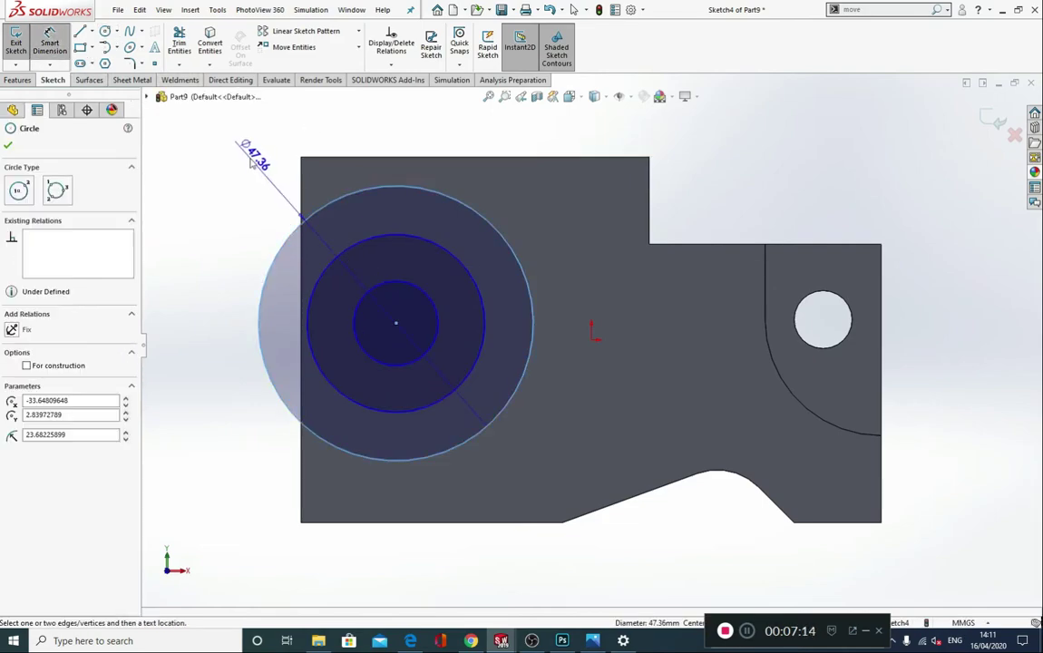
left_click(245, 145)
type("50")
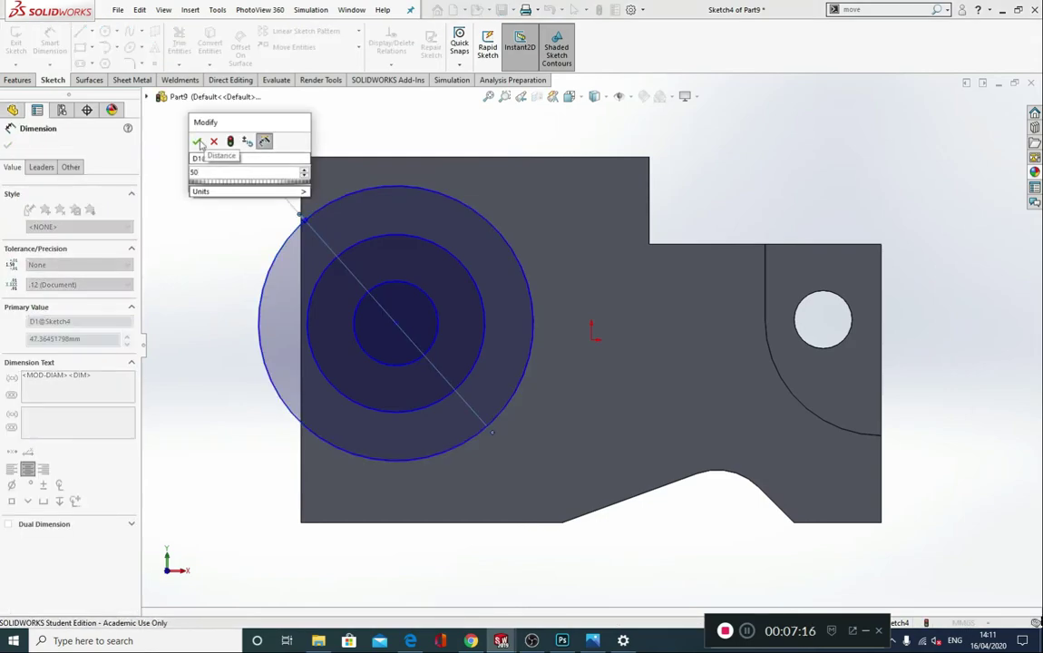
left_click(197, 141)
Set the middle concentric circle's diameter to 20 mm and the innermost circle's diameter to 10 mm
left_click(332, 262)
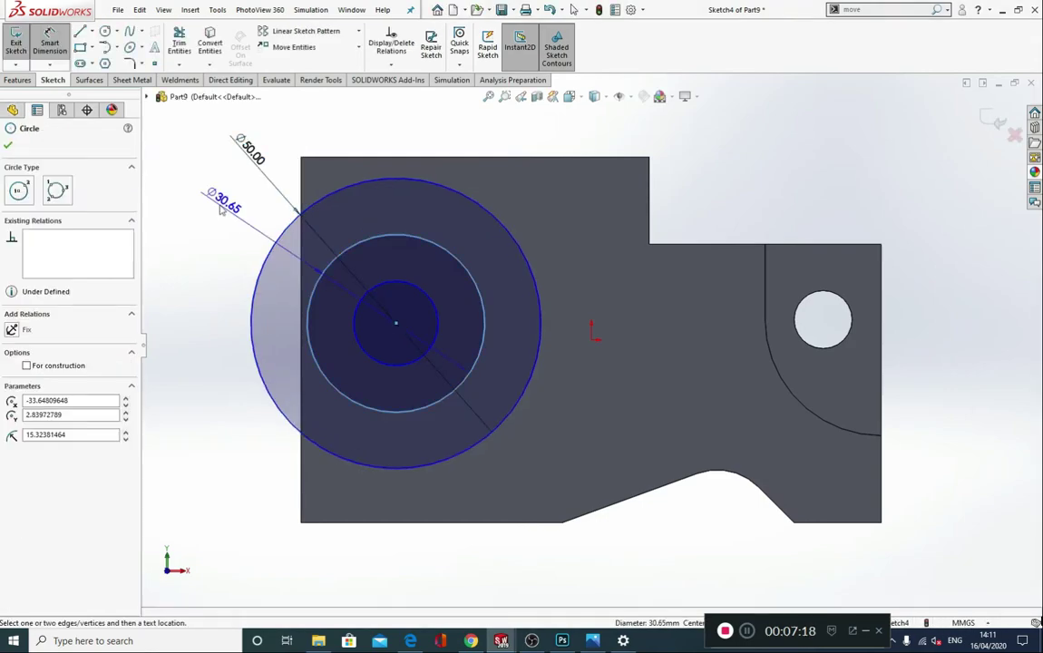
left_click(236, 203)
type("20")
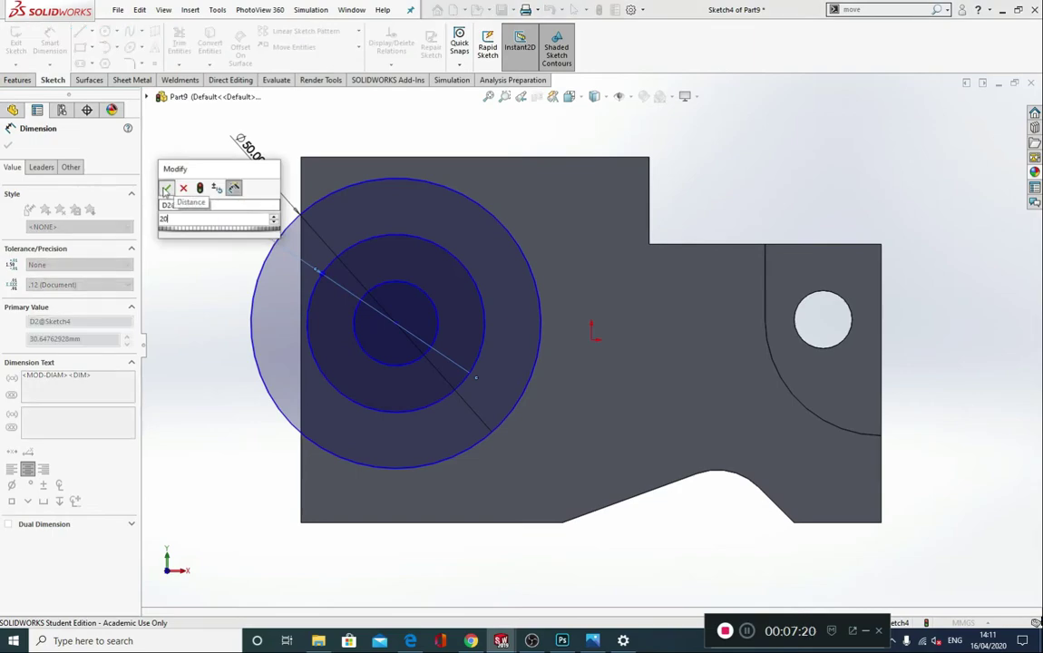
left_click(166, 189)
left_click(381, 368)
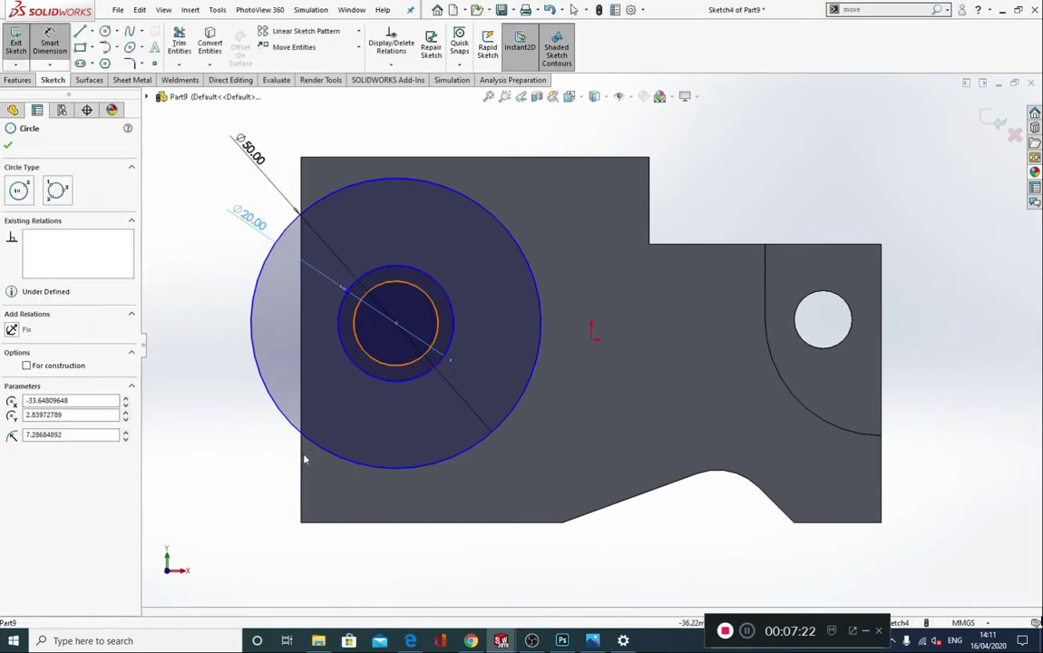
left_click(243, 491)
type("10")
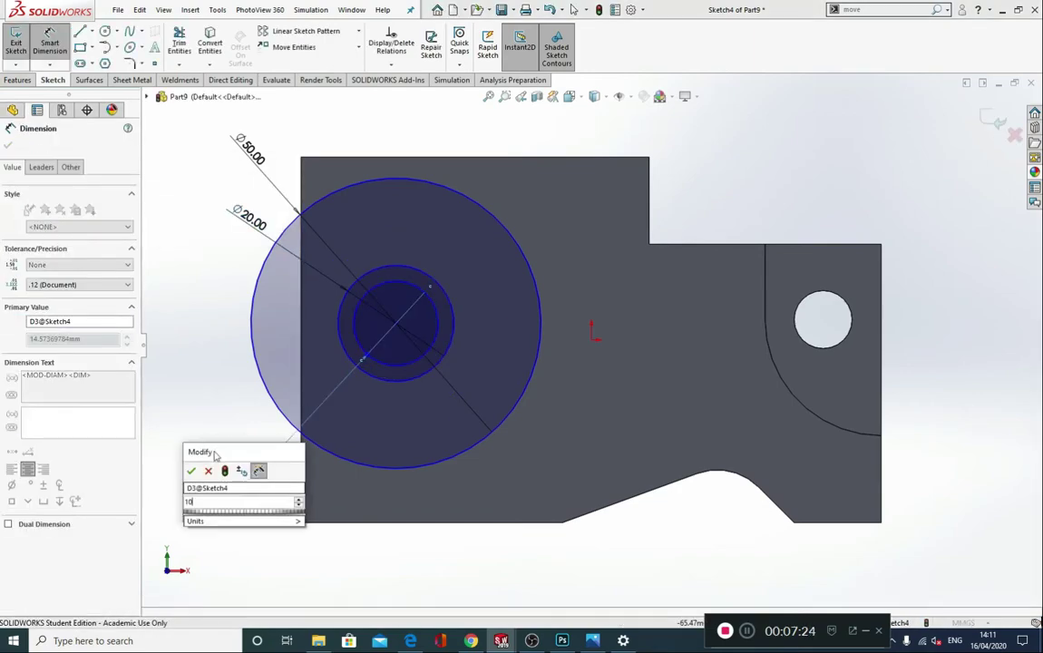
left_click(191, 469)
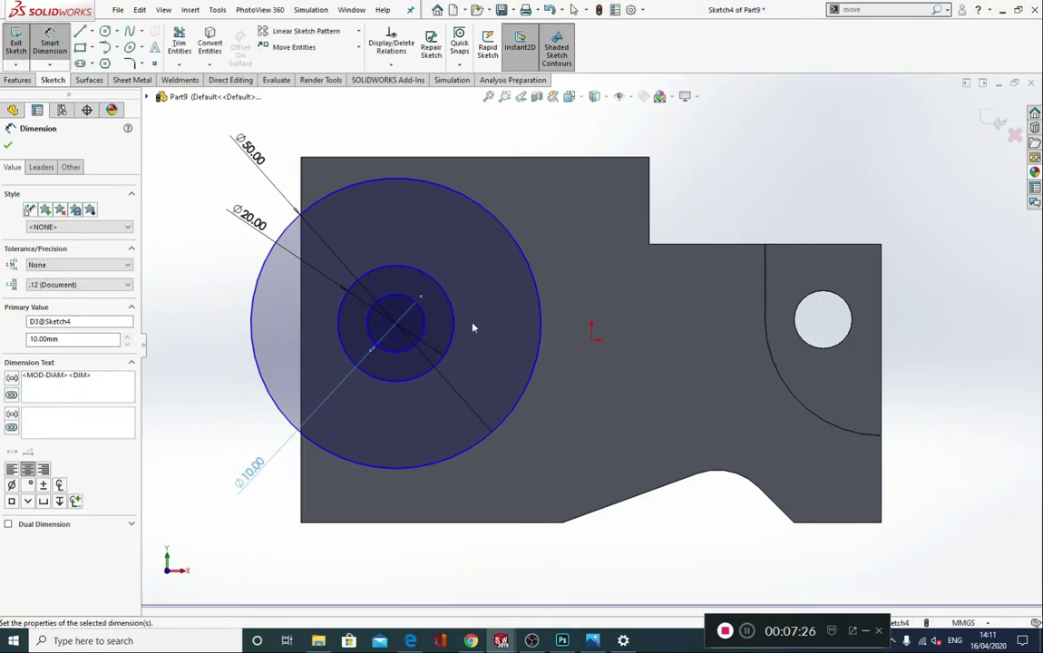
Dimension the concentric circles' centre 35 mm above the part's bottom edge
left_click(396, 323)
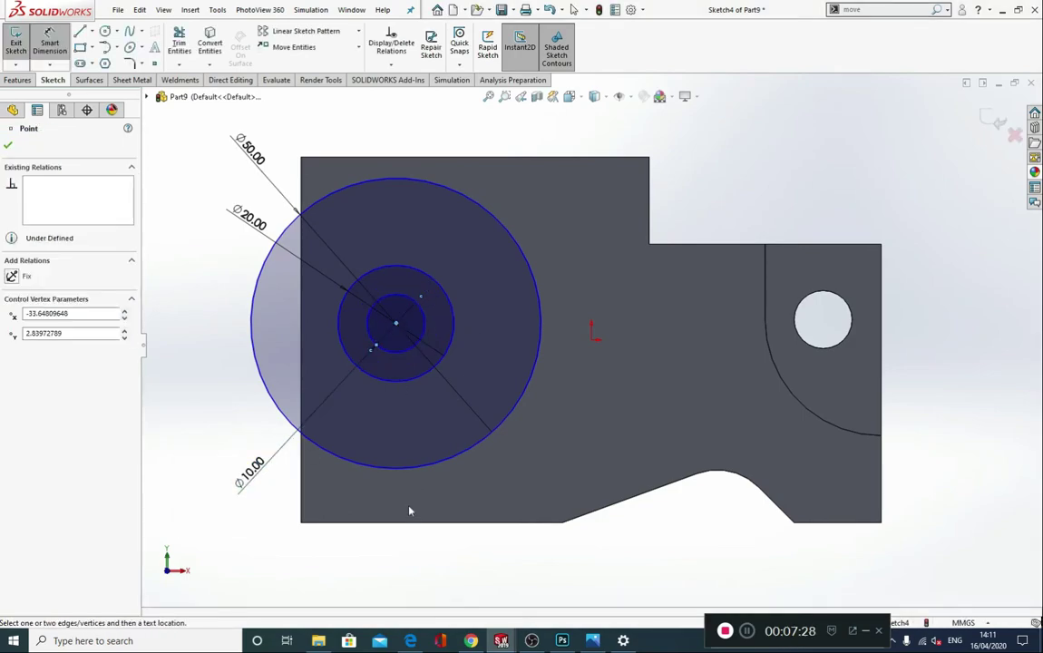
left_click(404, 522)
left_click(164, 410)
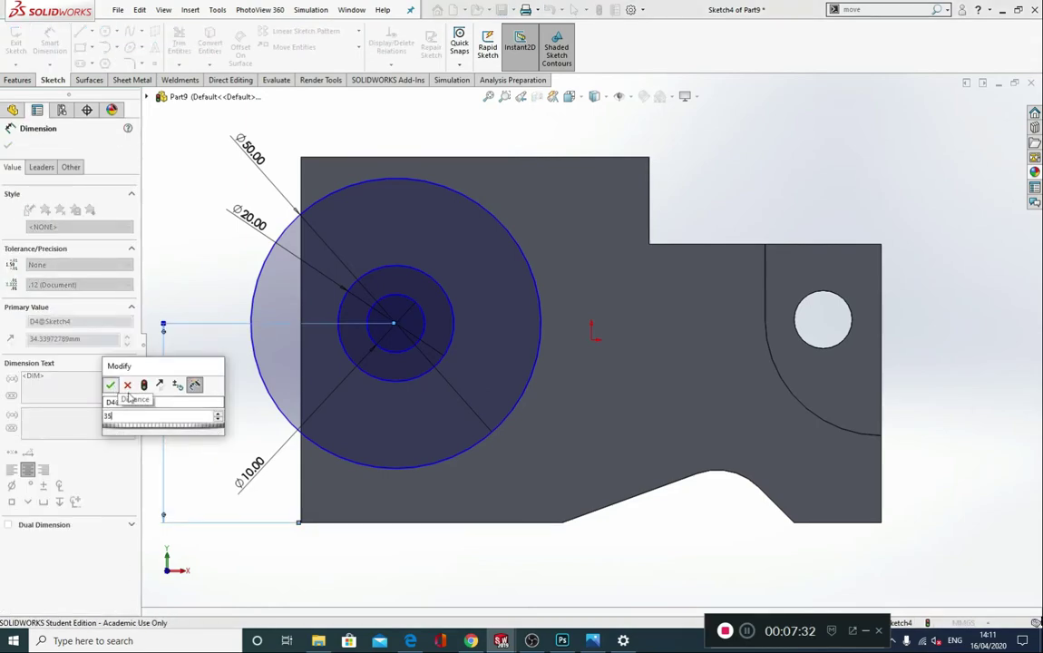
left_click(112, 378)
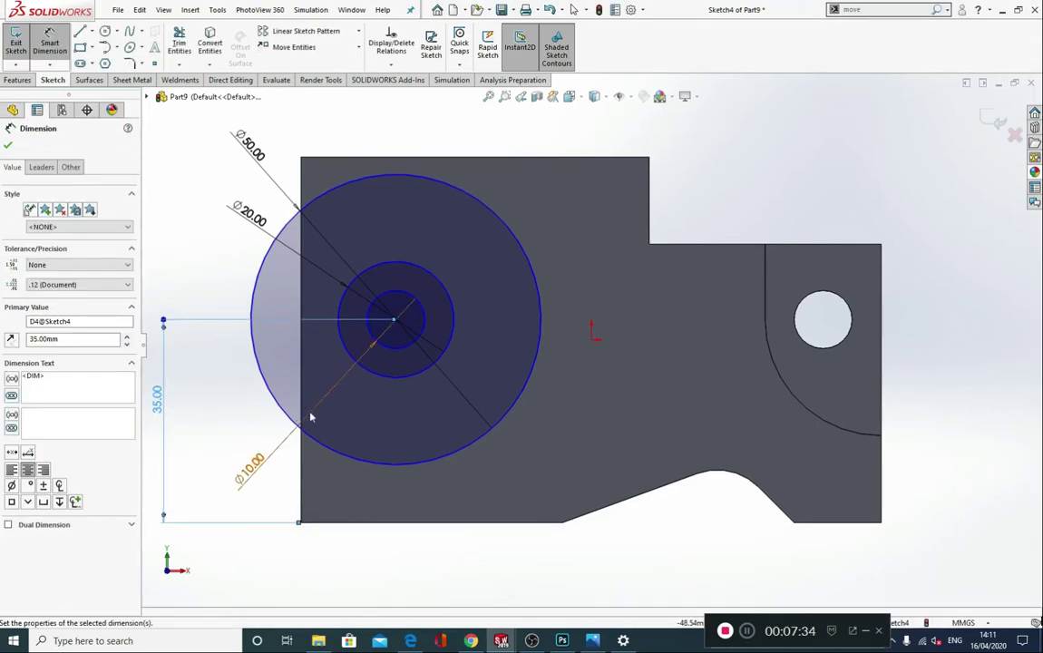
Dimension the concentric circles' centre 30 mm from the part's left edge and finish dimensioning
left_click(302, 479)
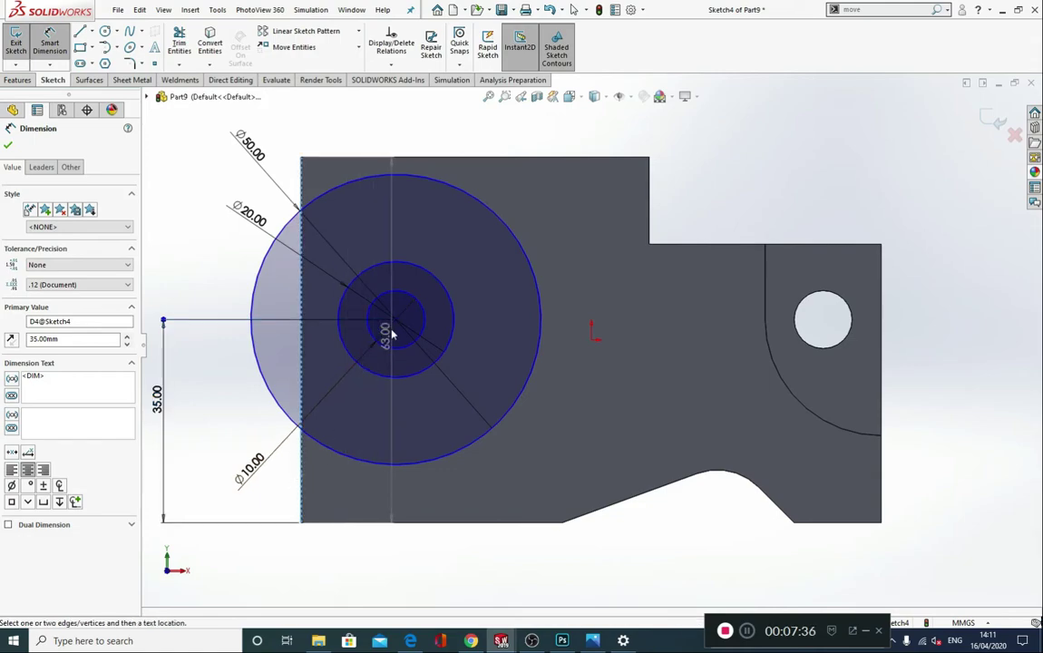
left_click(393, 569)
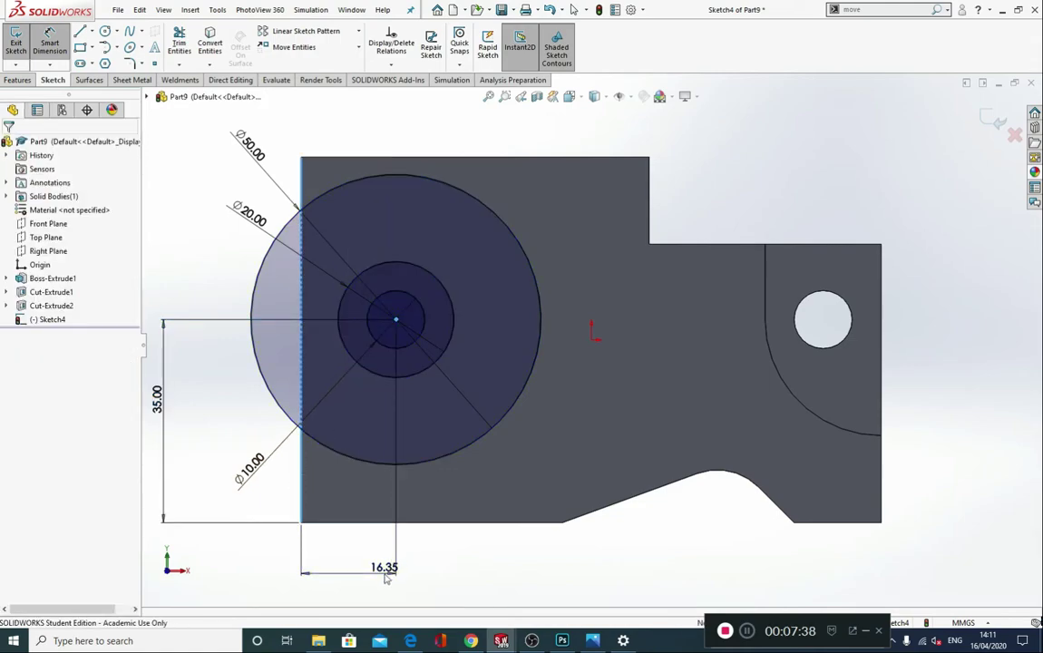
type("30")
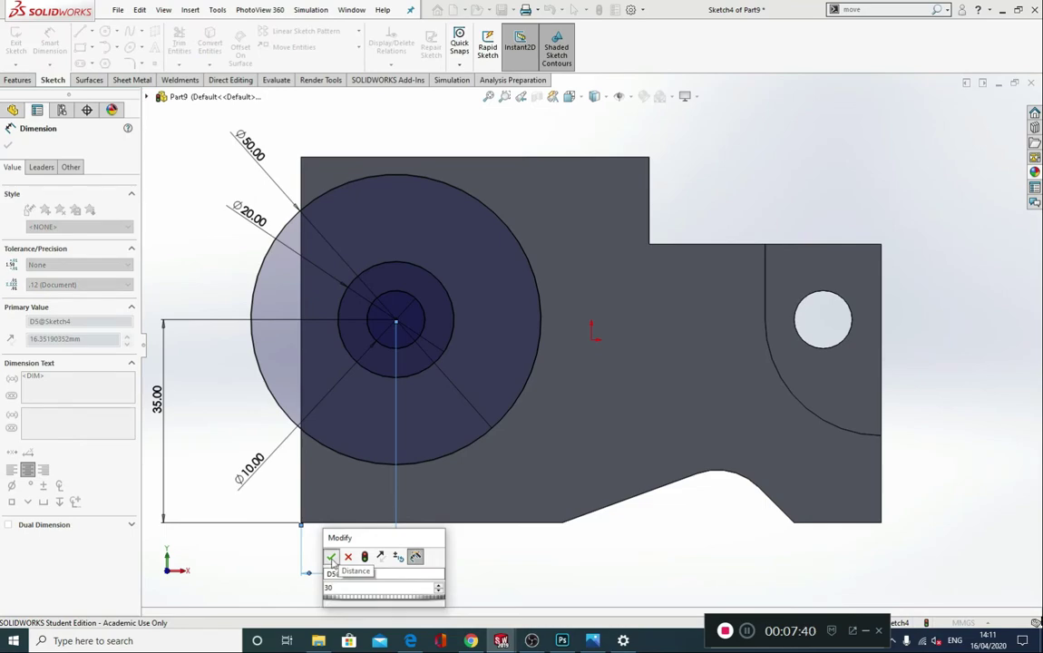
left_click(334, 558)
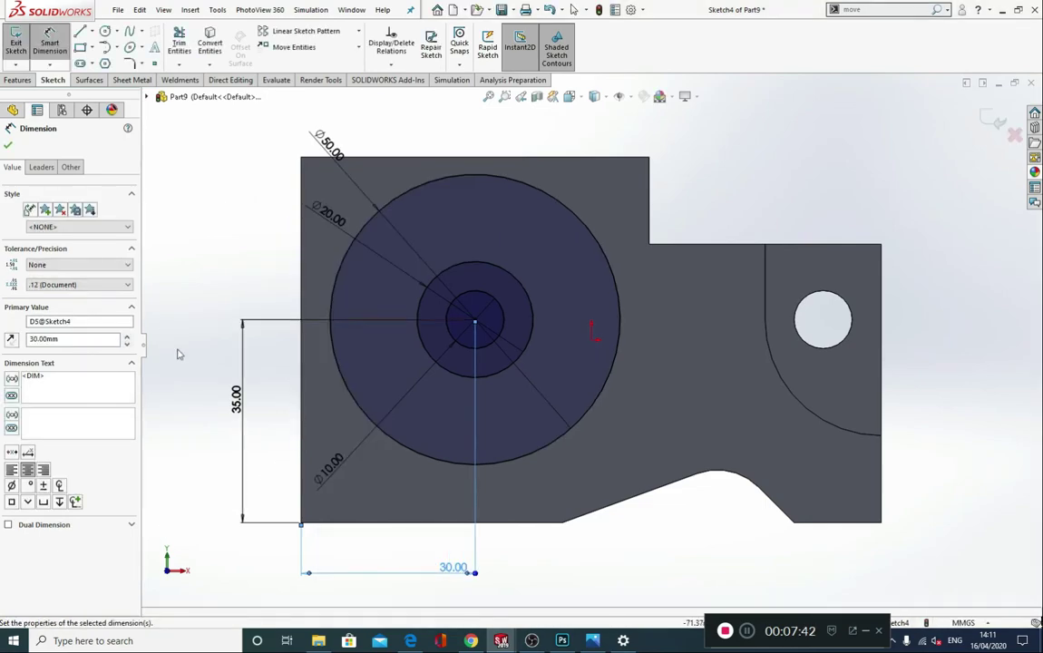
middle_click_drag(172, 331, 257, 405)
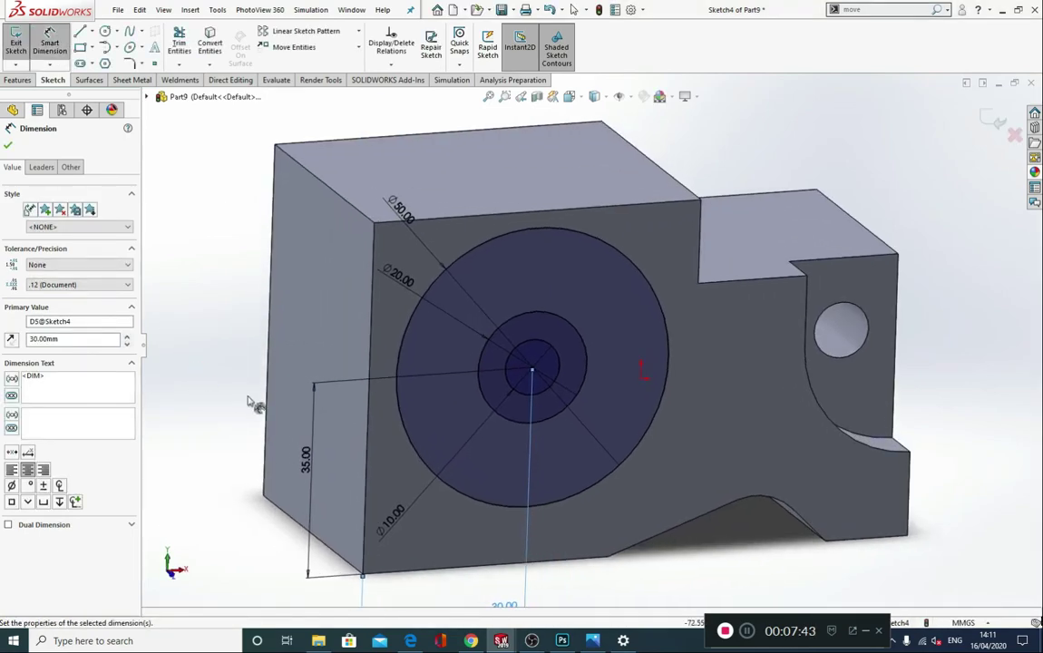
left_click(8, 144)
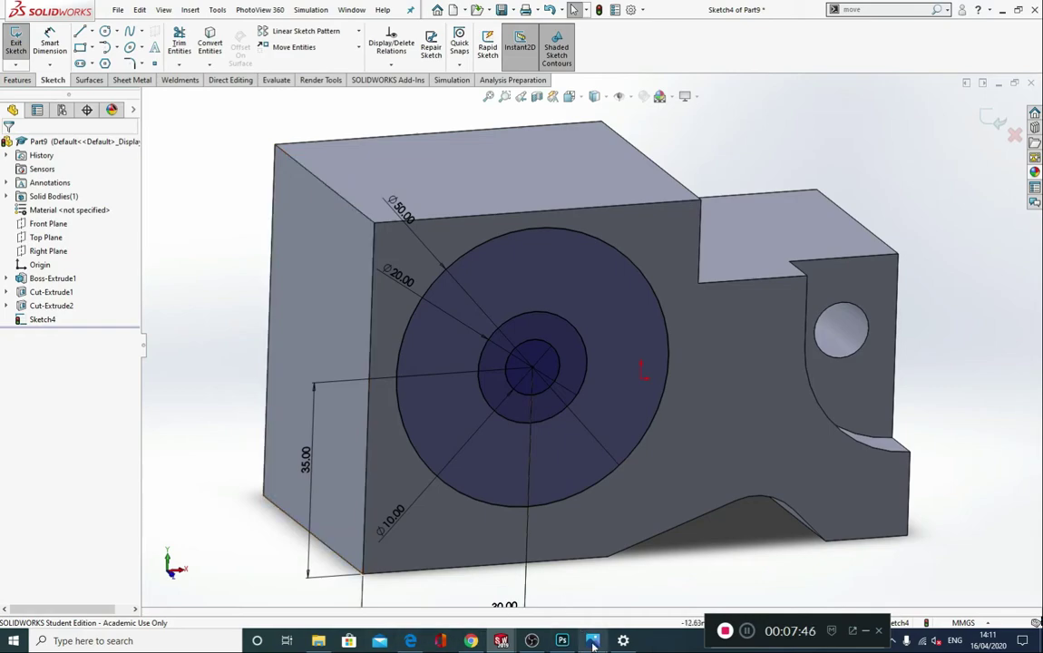
Check the exam drawing in Photos and cut-extrude the ring between the 50 mm and 20 mm circles 13 mm deep
key("alt+Tab")
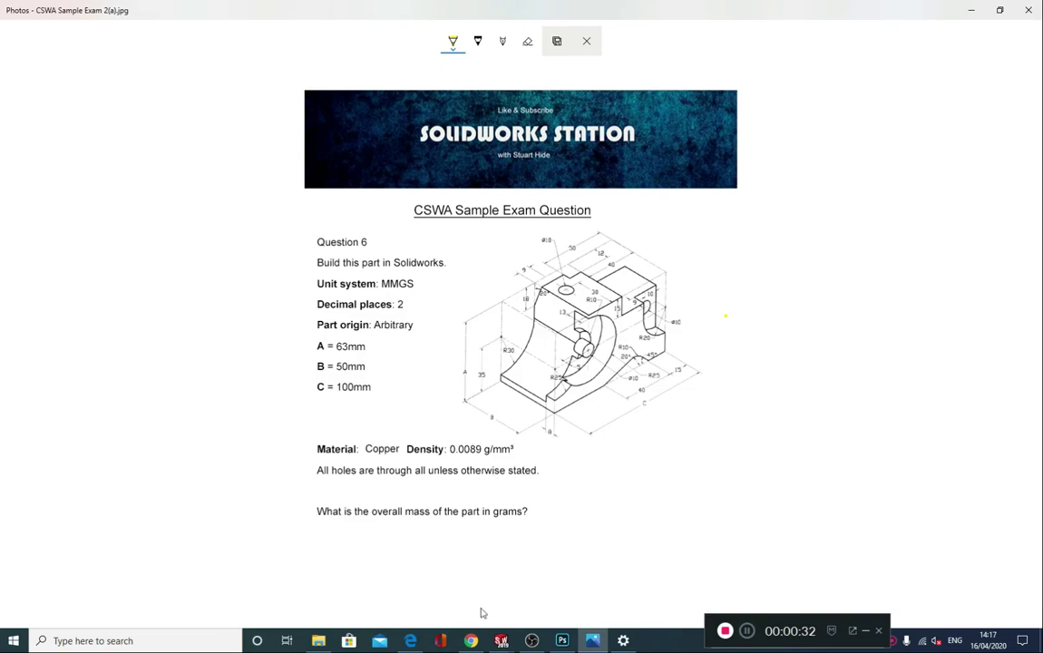
left_click(971, 10)
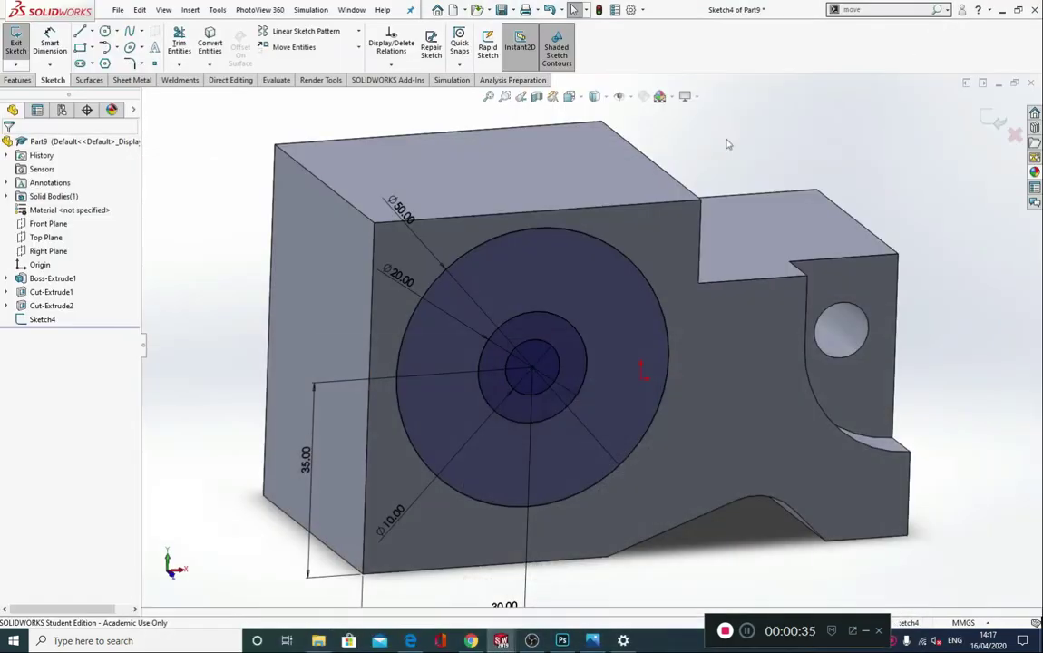
left_click(17, 79)
left_click(185, 41)
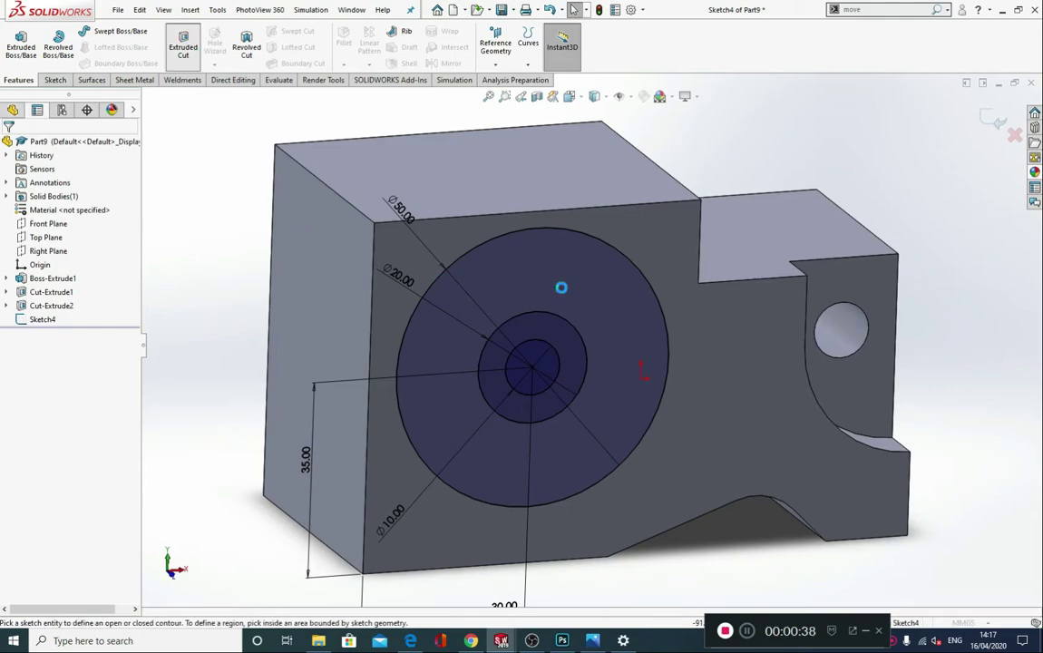
left_click(544, 297)
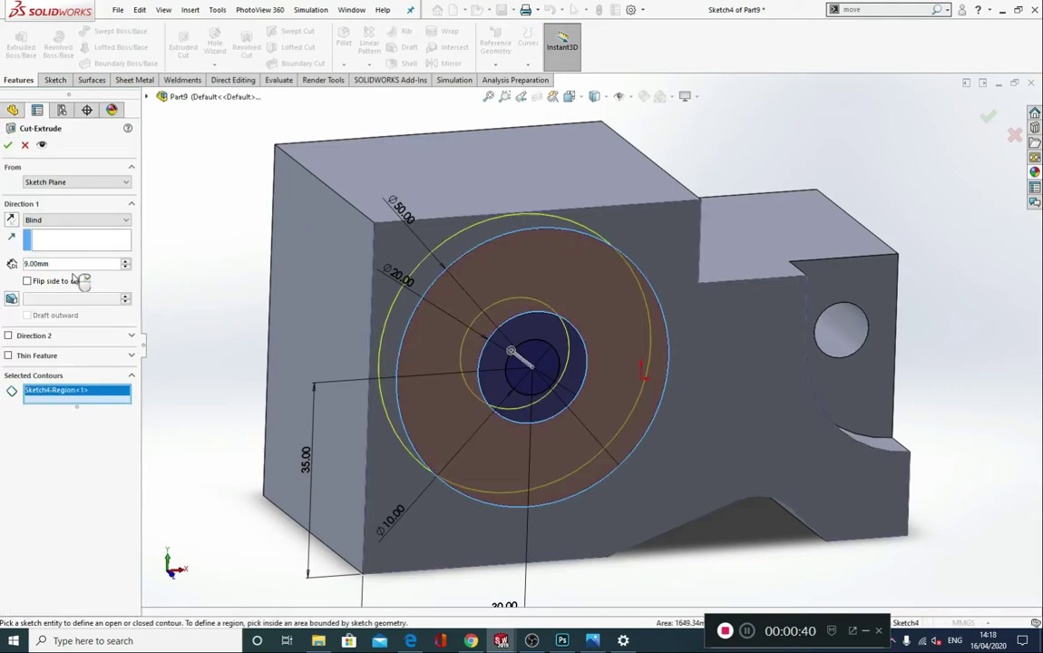
type("13")
key("Return")
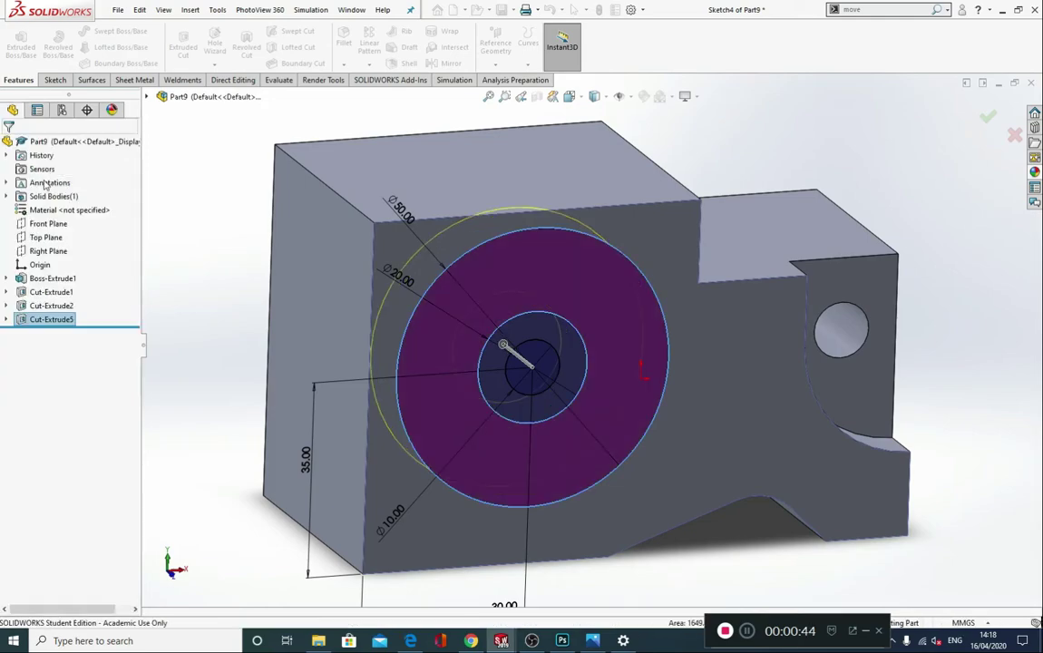
left_click(509, 343)
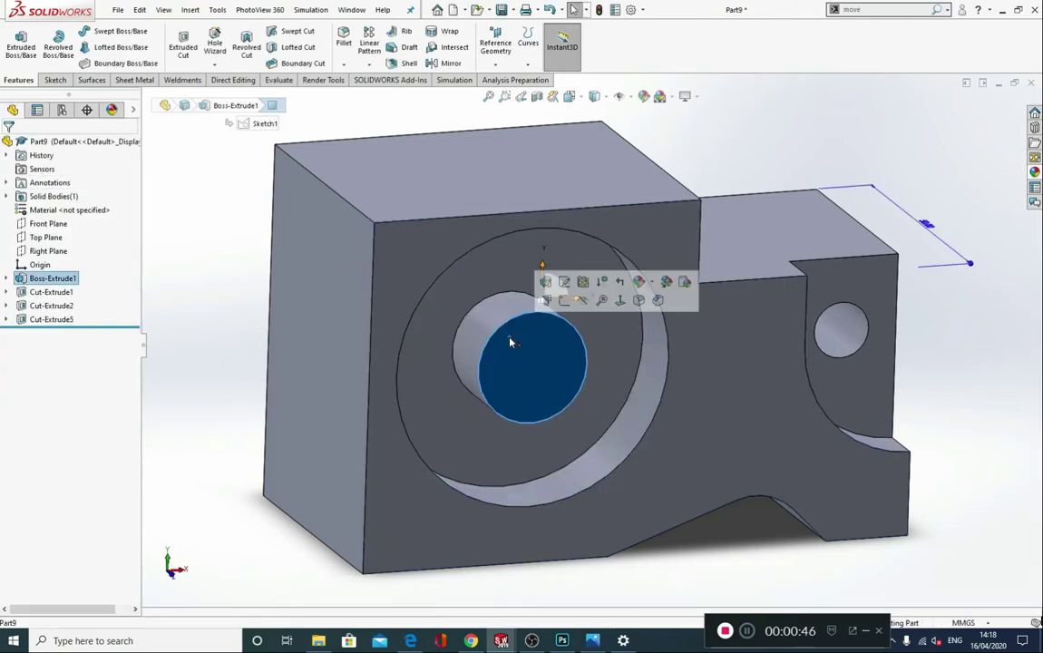
left_click(185, 50)
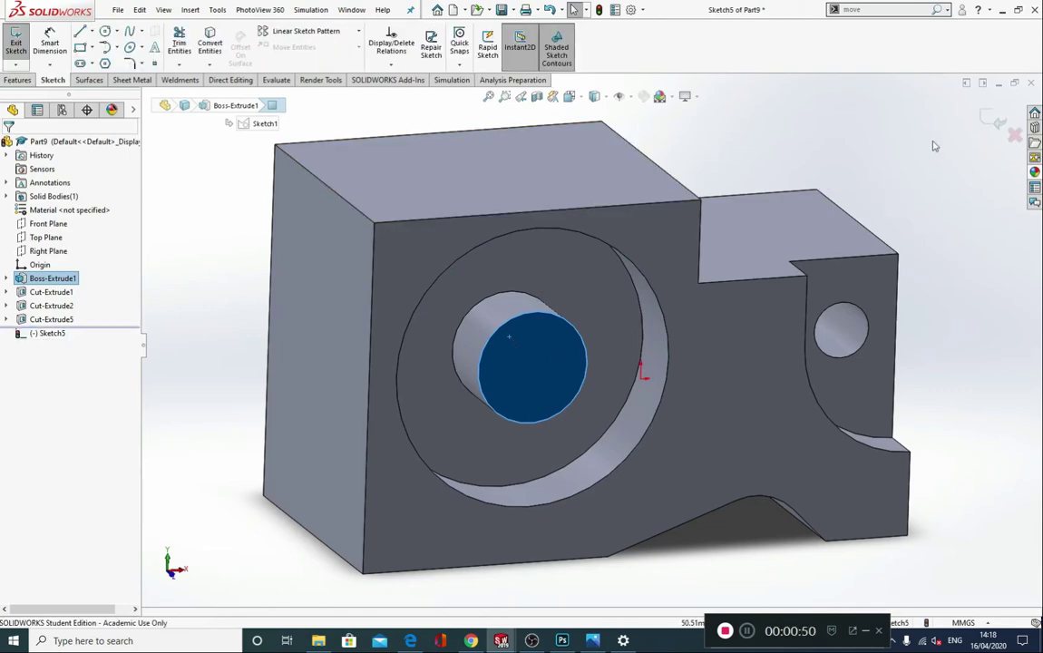
left_click(995, 120)
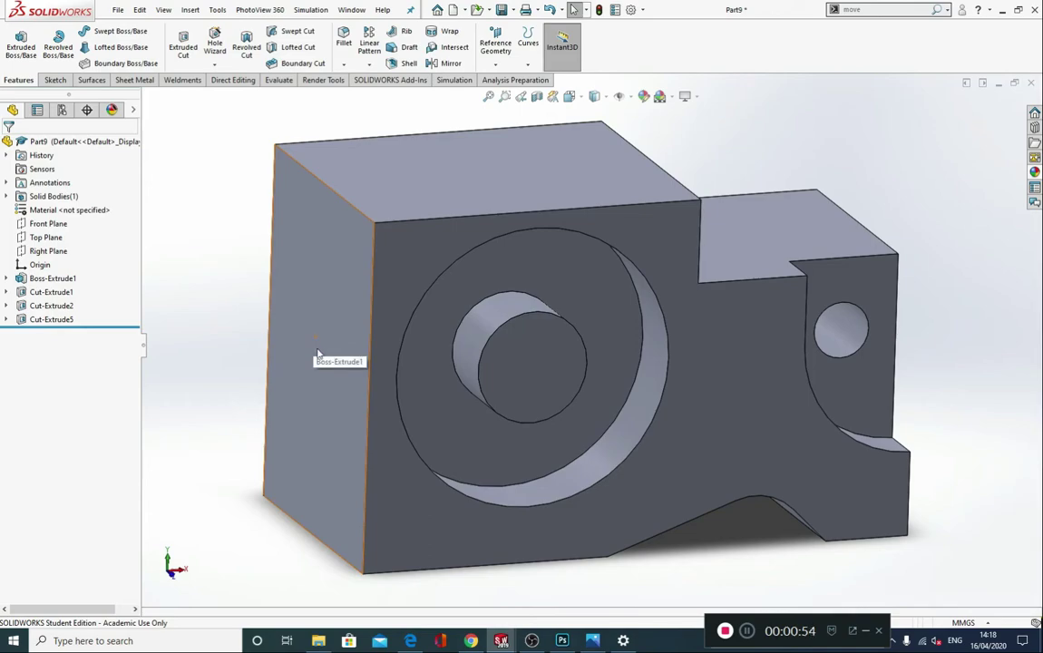
Reuse the concentric-circle sketch to cut-extrude the ring between the 20 mm and 10 mm circles 8 mm deep
left_click(6, 319)
left_click(52, 333)
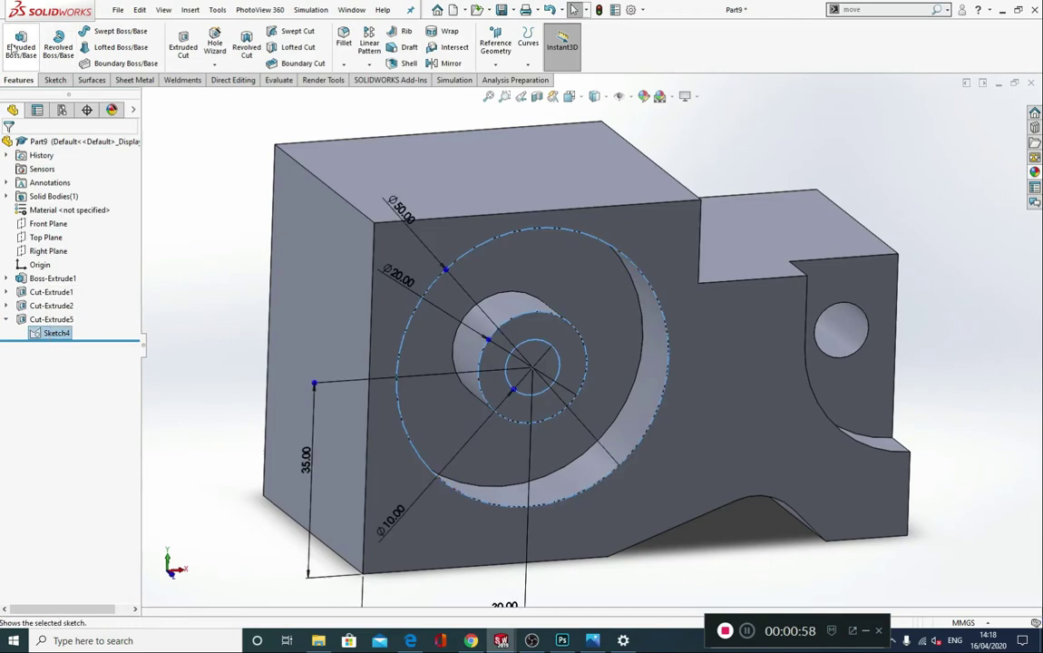
left_click(183, 46)
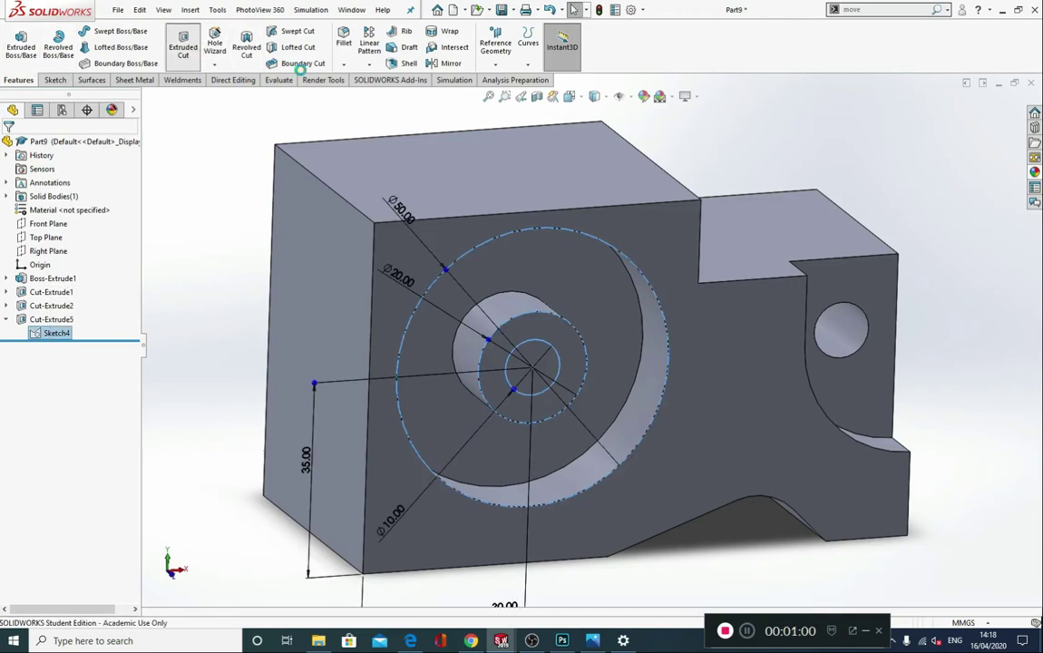
left_click(551, 334)
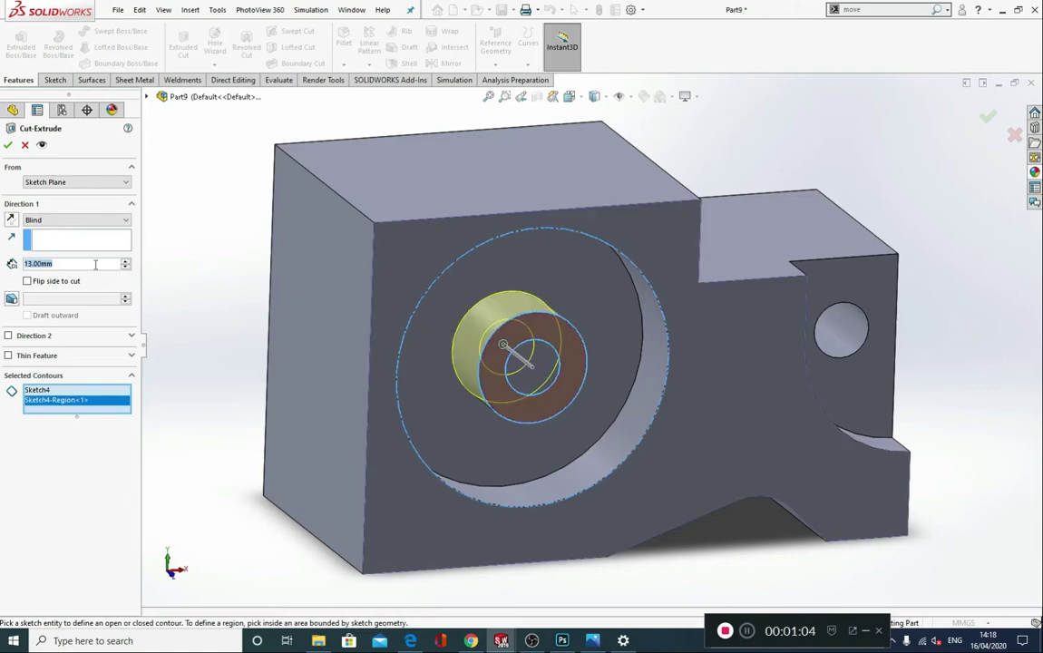
type("8")
key("Return")
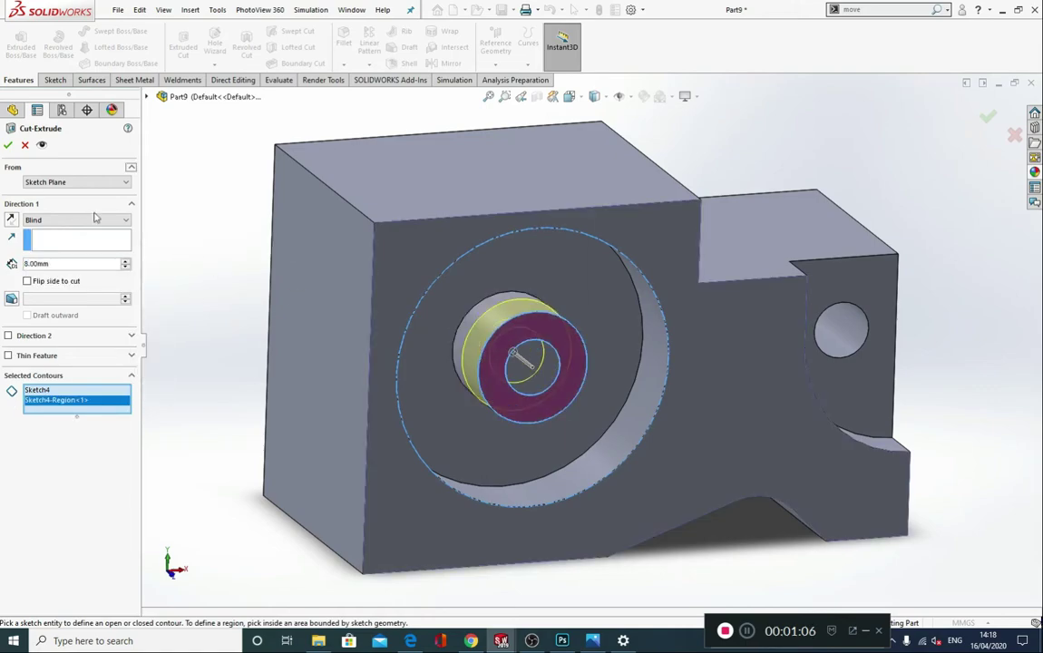
left_click(9, 146)
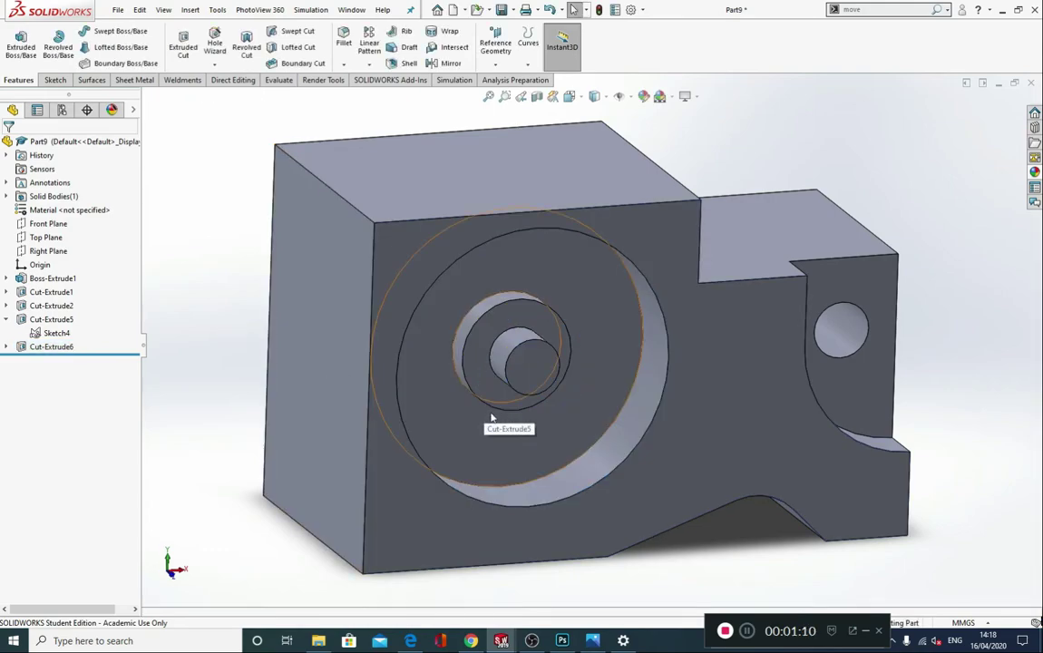
Review the exam drawing in Photos, then sketch a circle of about 22 mm radius on the front face, centred on its left edge
left_click(590, 635)
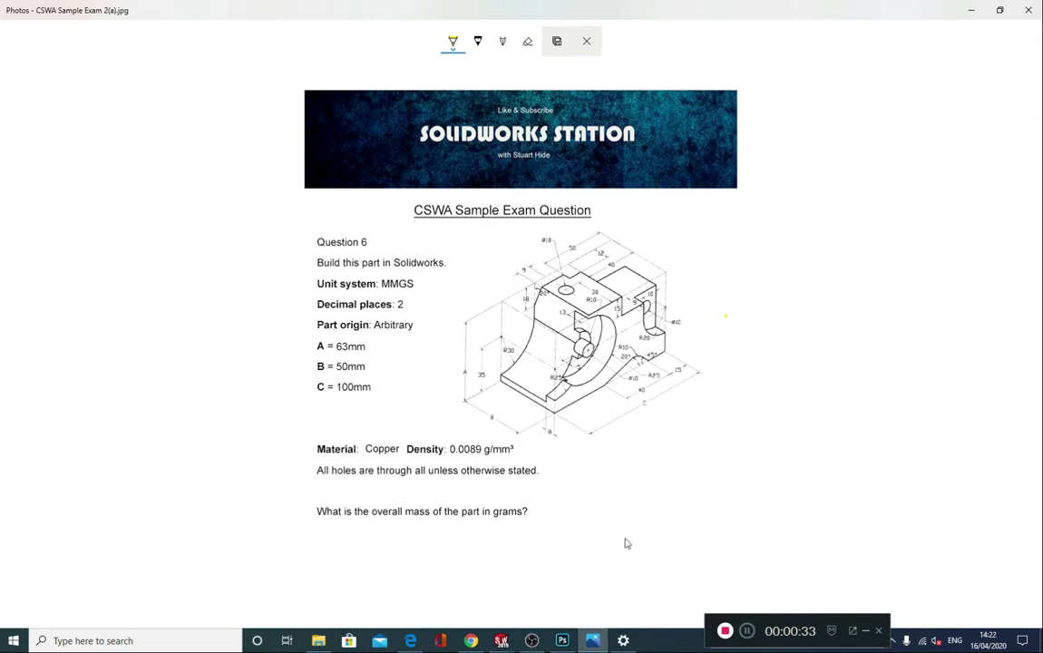
key("alt+Tab")
left_click(739, 373)
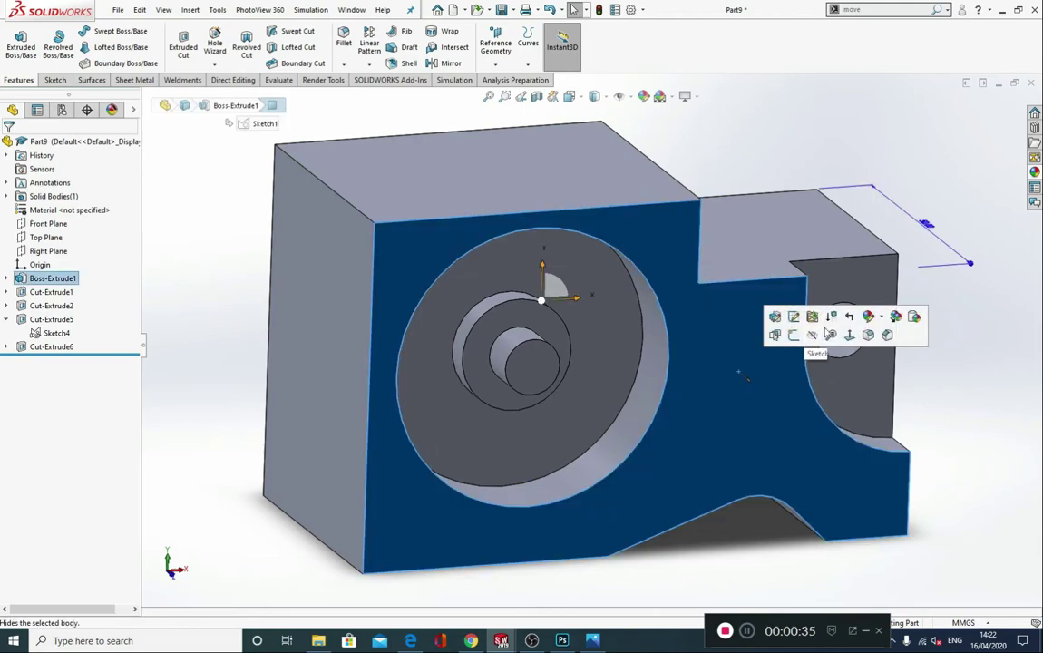
left_click(774, 315)
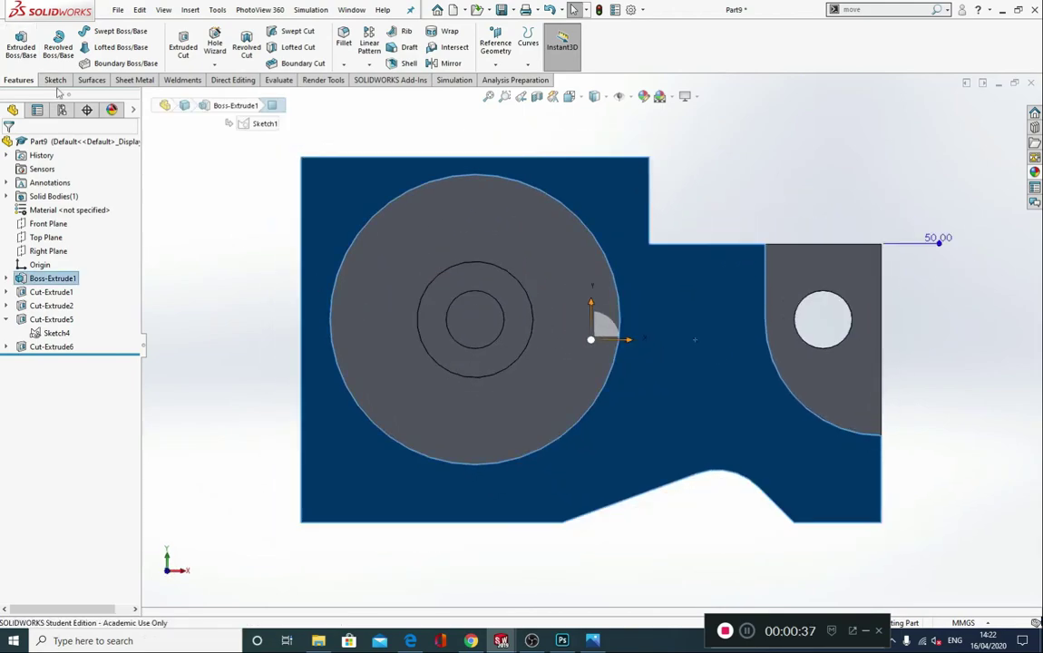
left_click(55, 80)
left_click(106, 30)
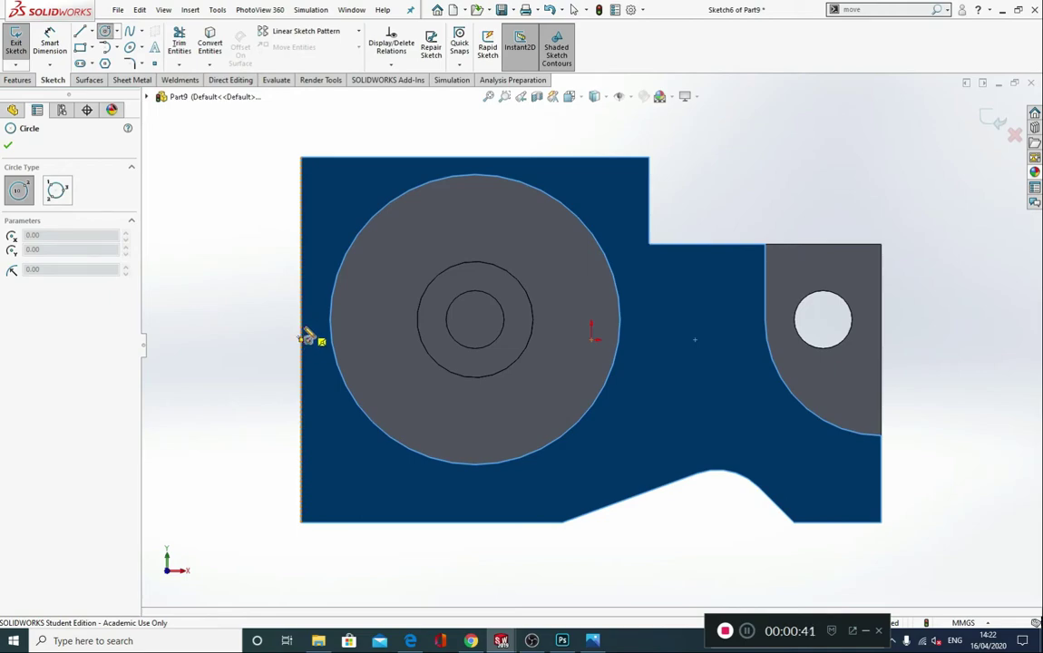
left_click(301, 326)
left_click(282, 216)
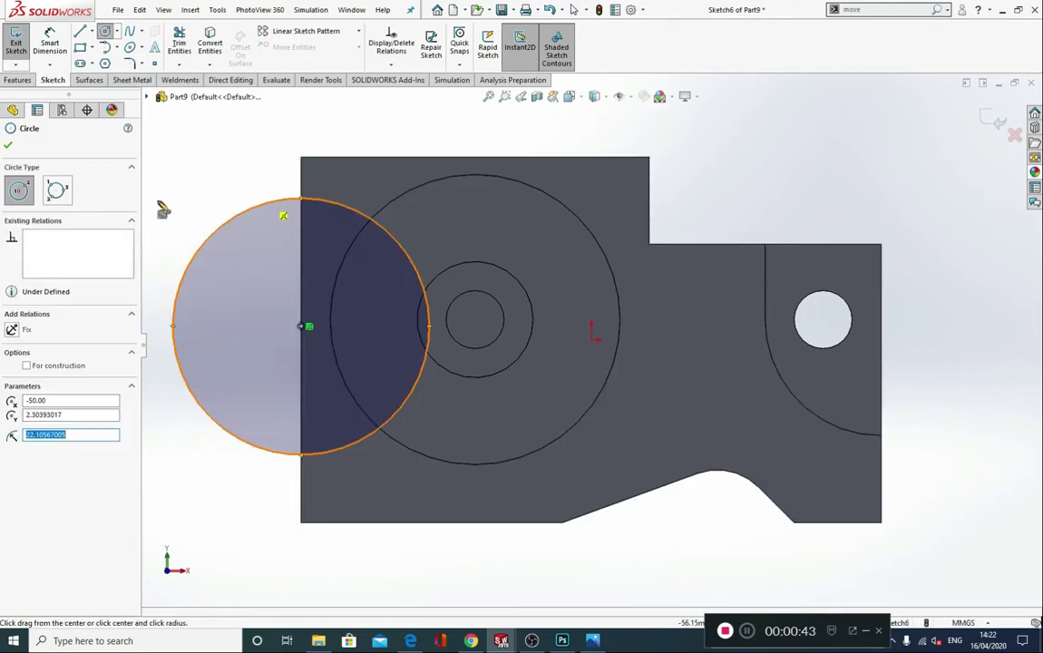
Set the diameter of the circle centred on the part's left edge to 50 mm
left_click(48, 43)
left_click(249, 207)
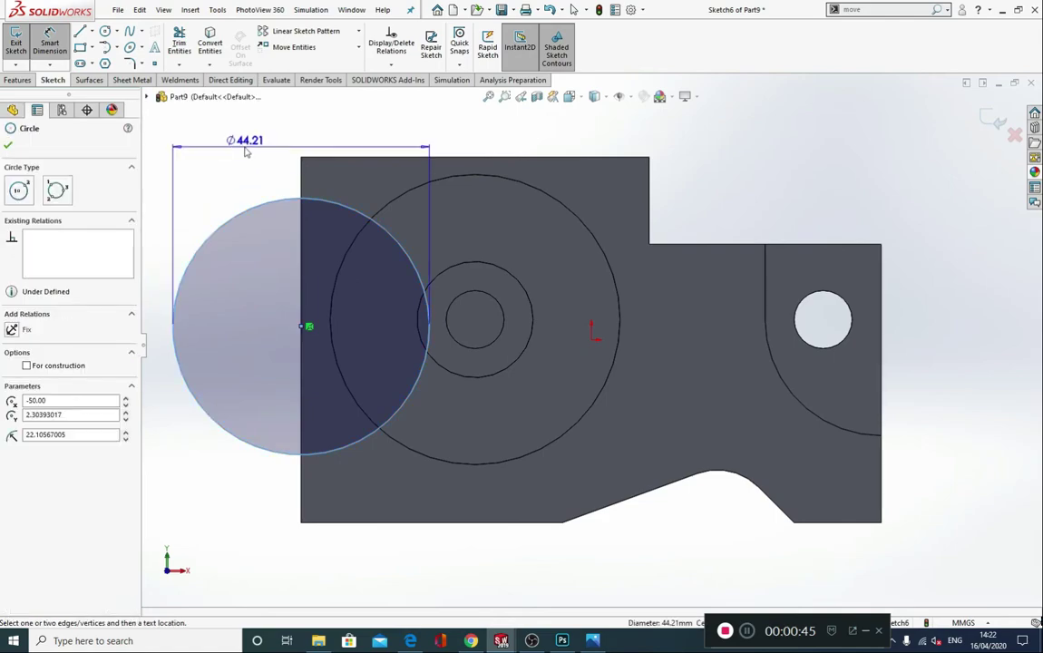
left_click(245, 151)
type("5")
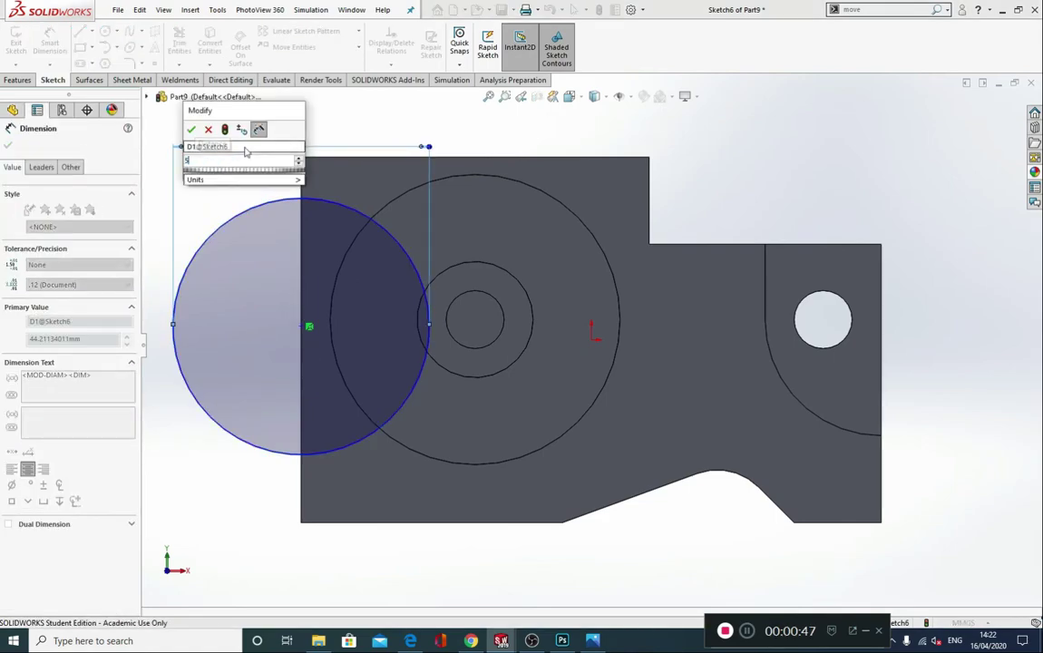
type("0")
left_click(191, 128)
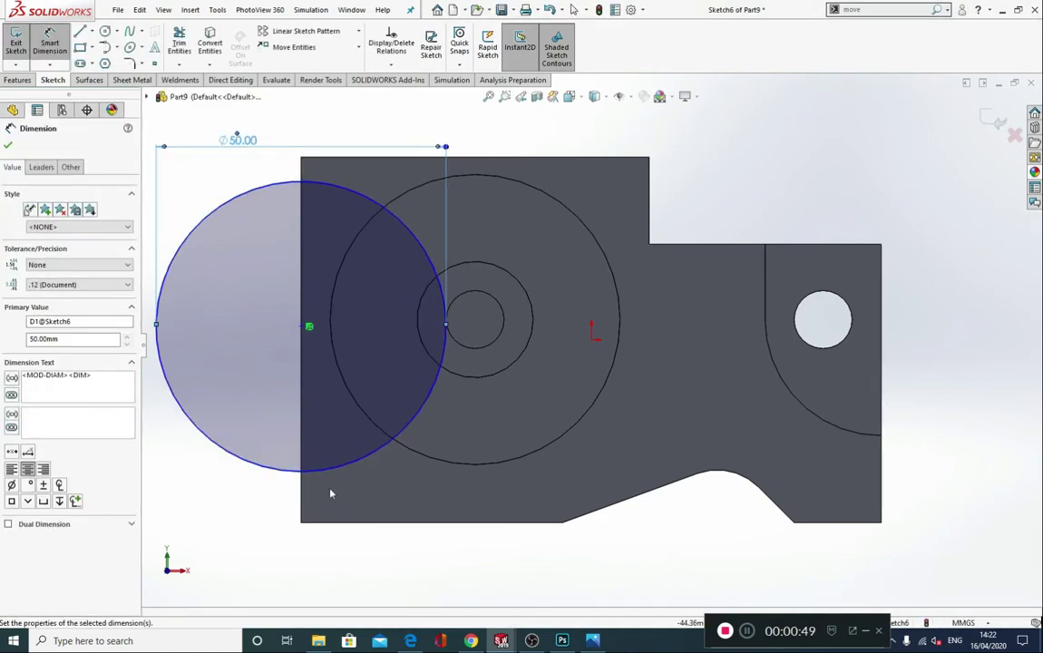
Dimension the circle's centre 35 mm above the part's bottom edge
left_click(341, 522)
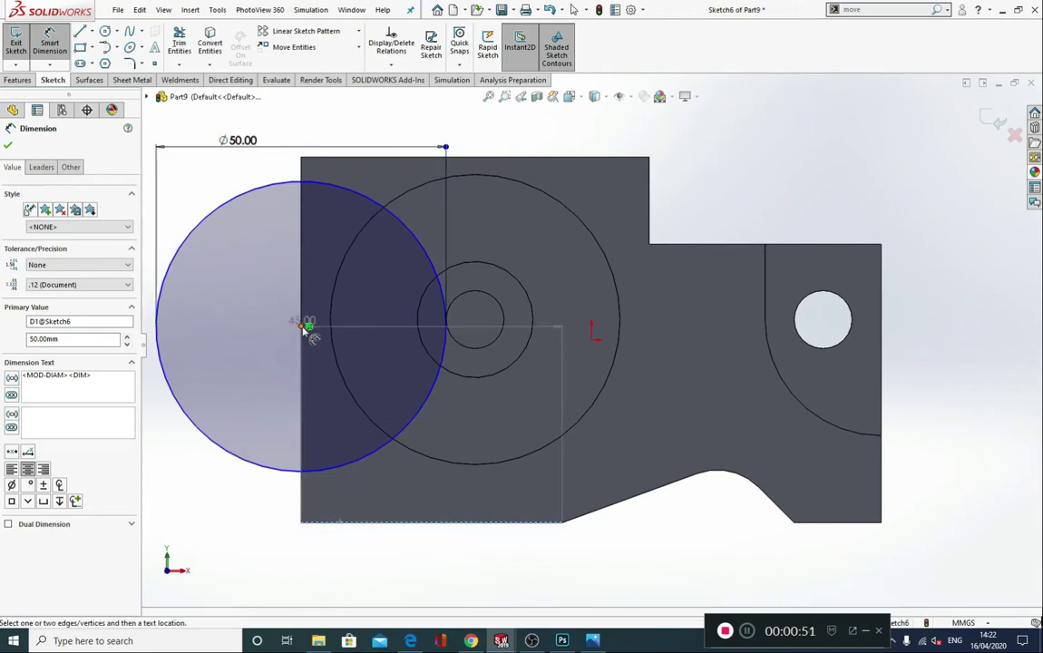
left_click(306, 327)
left_click(217, 468)
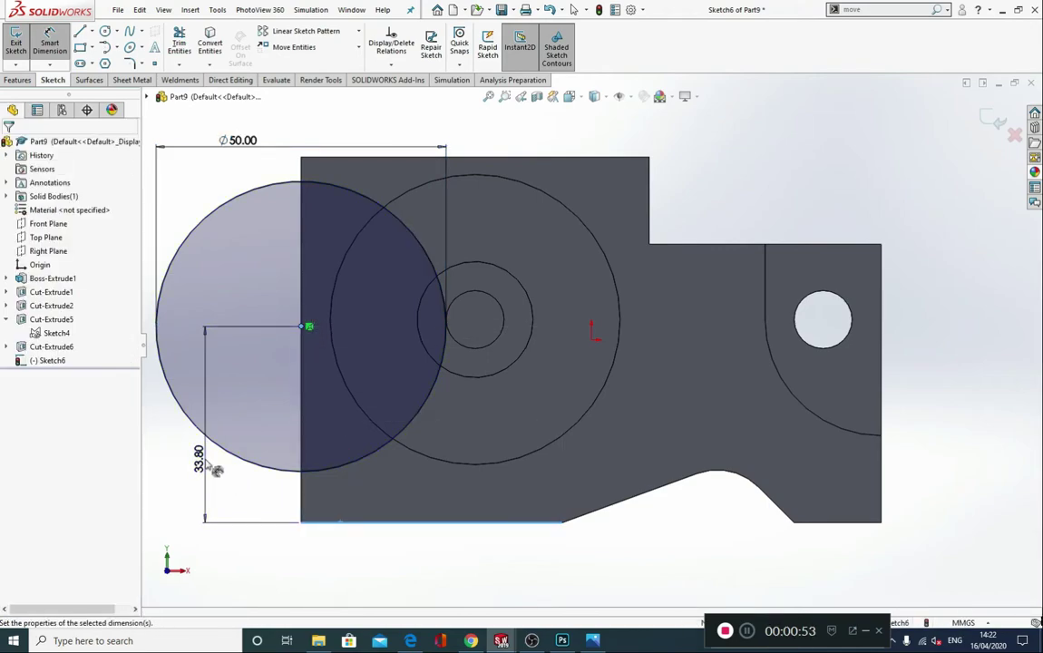
left_click(153, 438)
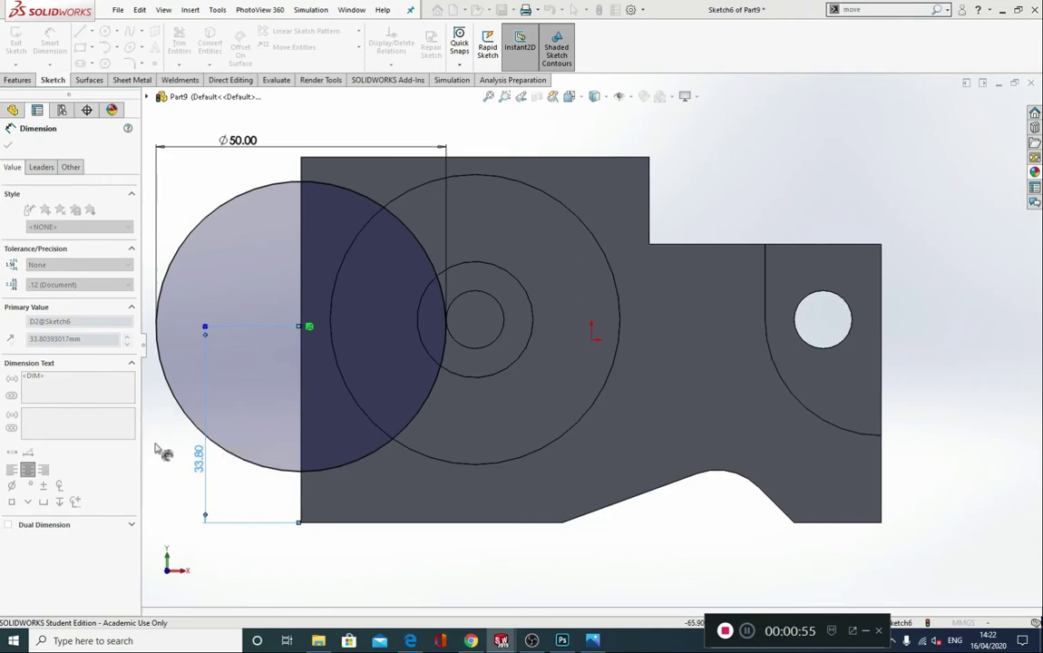
Check the exam drawing in Photos and cut-extrude the 50 mm circle through all across the part's left end
middle_click_drag(242, 519, 292, 530)
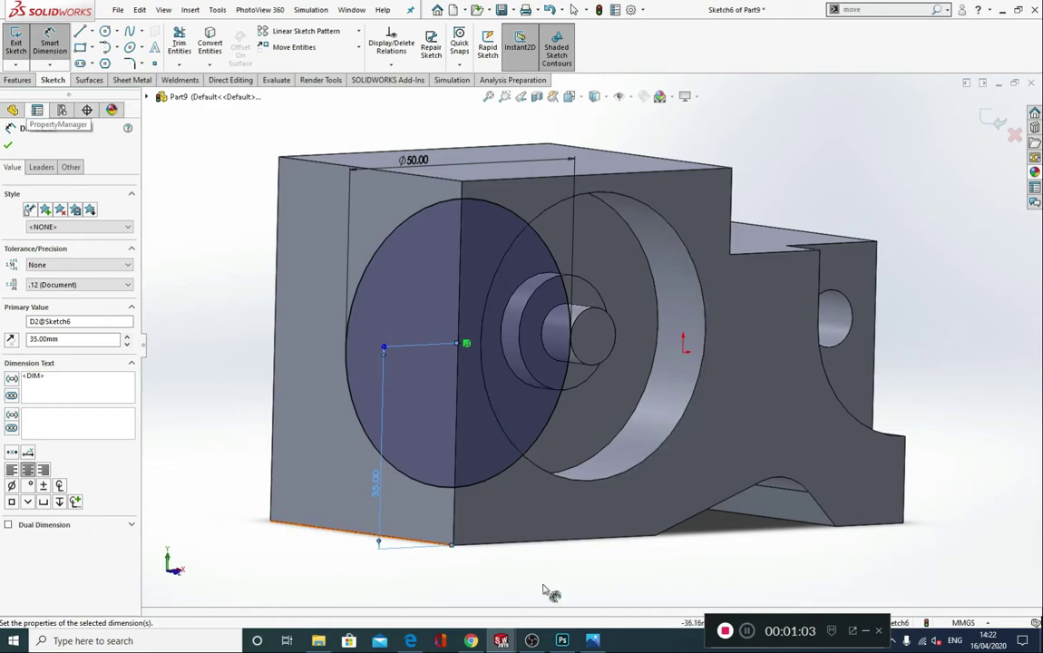
left_click(593, 640)
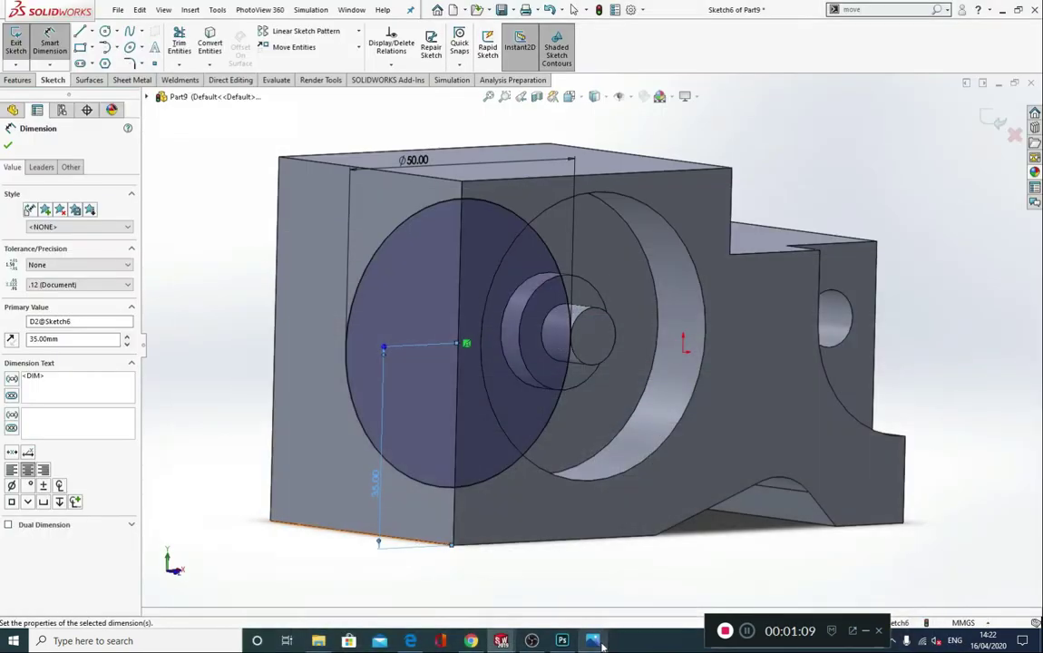
key("alt+Tab")
left_click(16, 80)
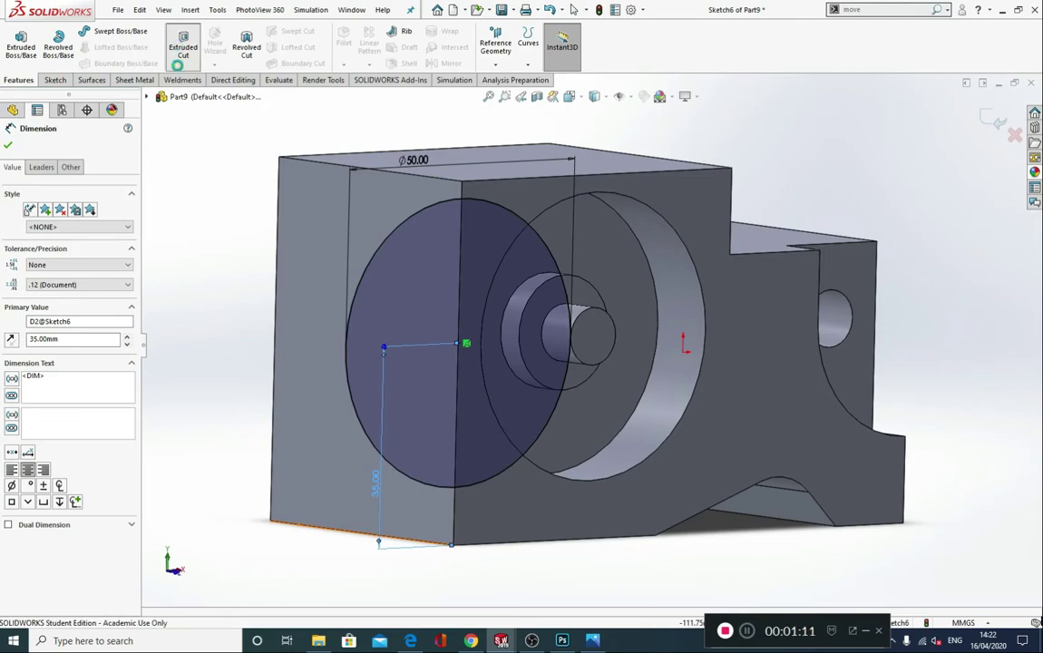
left_click(182, 46)
left_click(80, 220)
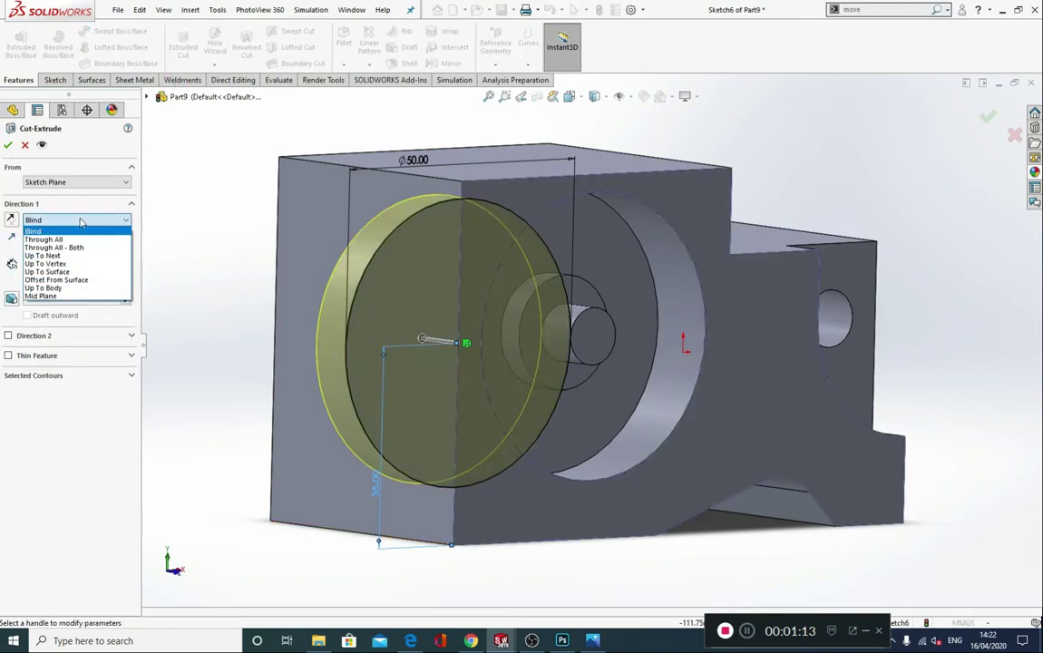
left_click(50, 239)
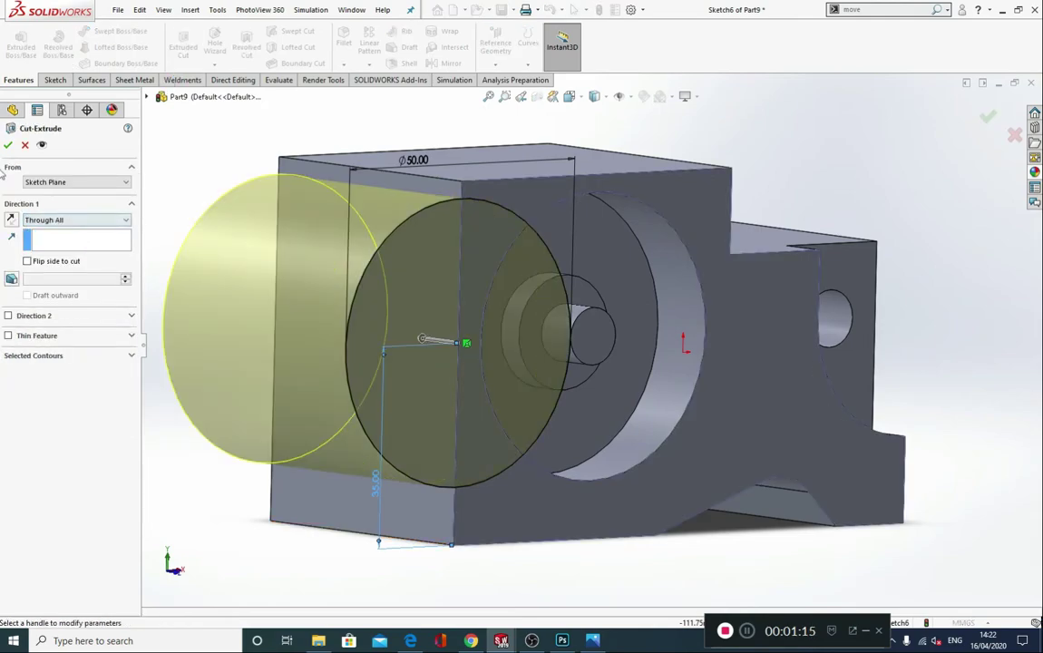
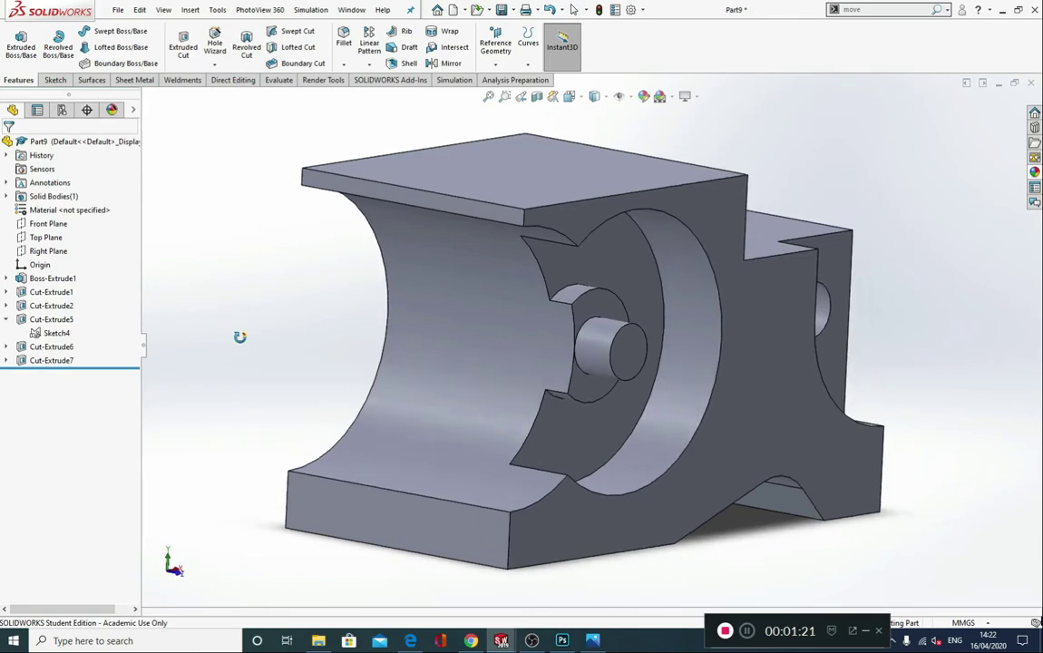
key("Escape")
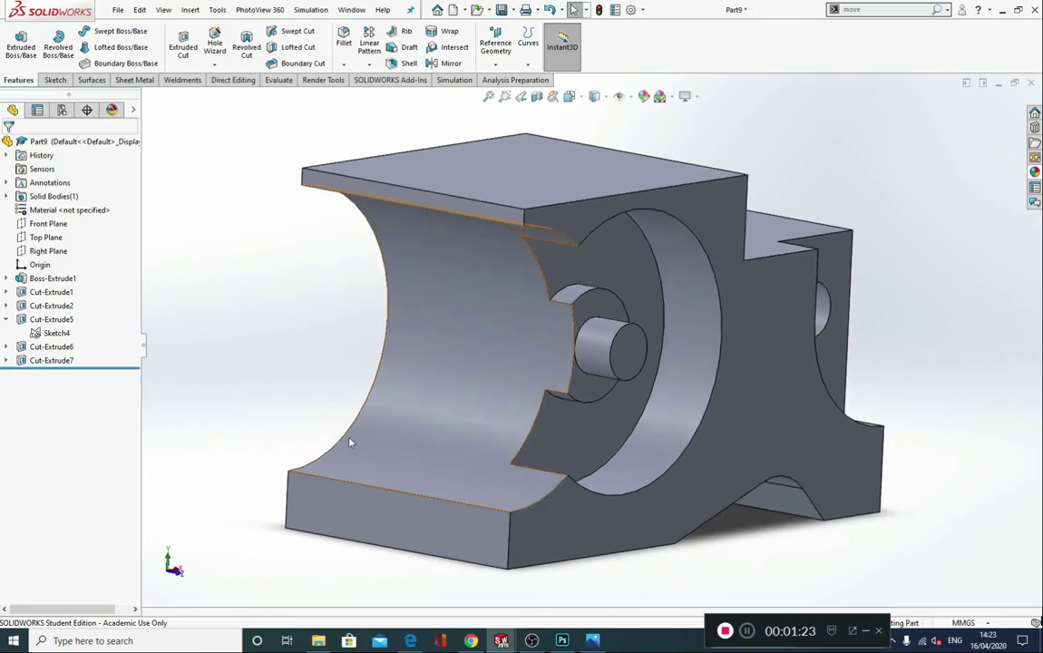
Show the part from the back and review the exam drawing in Photos for the rear arc
middle_click_drag(313, 392, 531, 514)
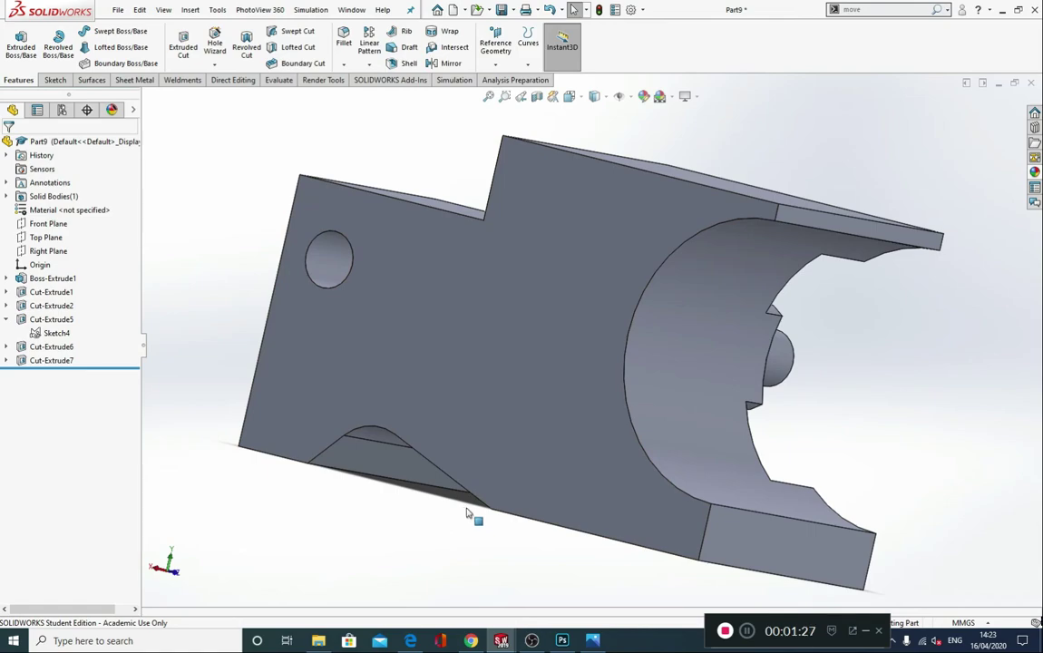
key("ctrl+2")
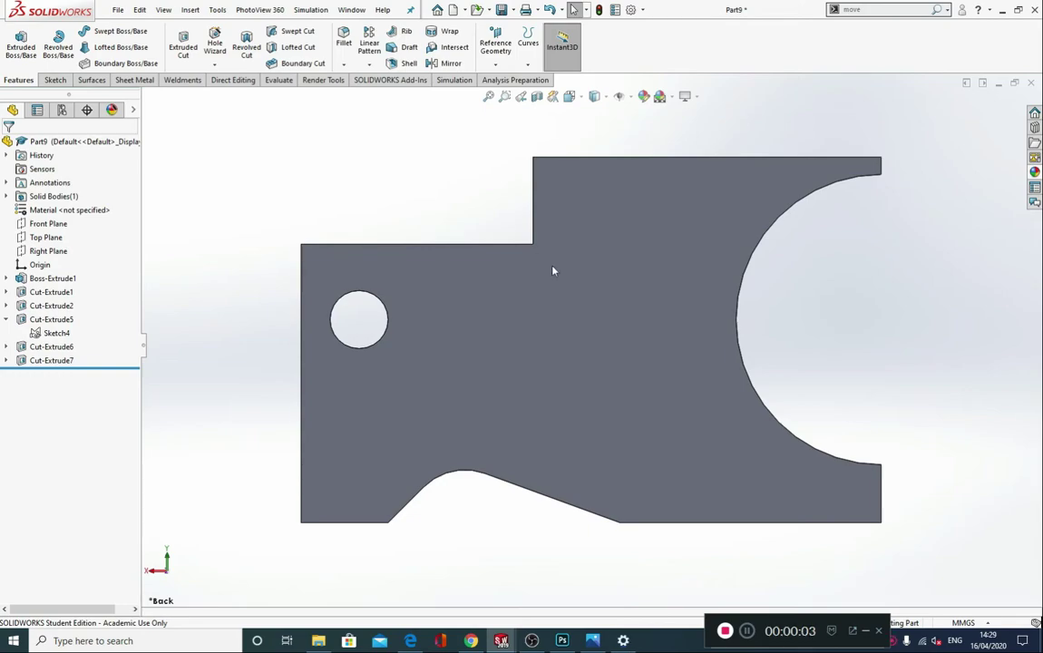
key("alt+Tab")
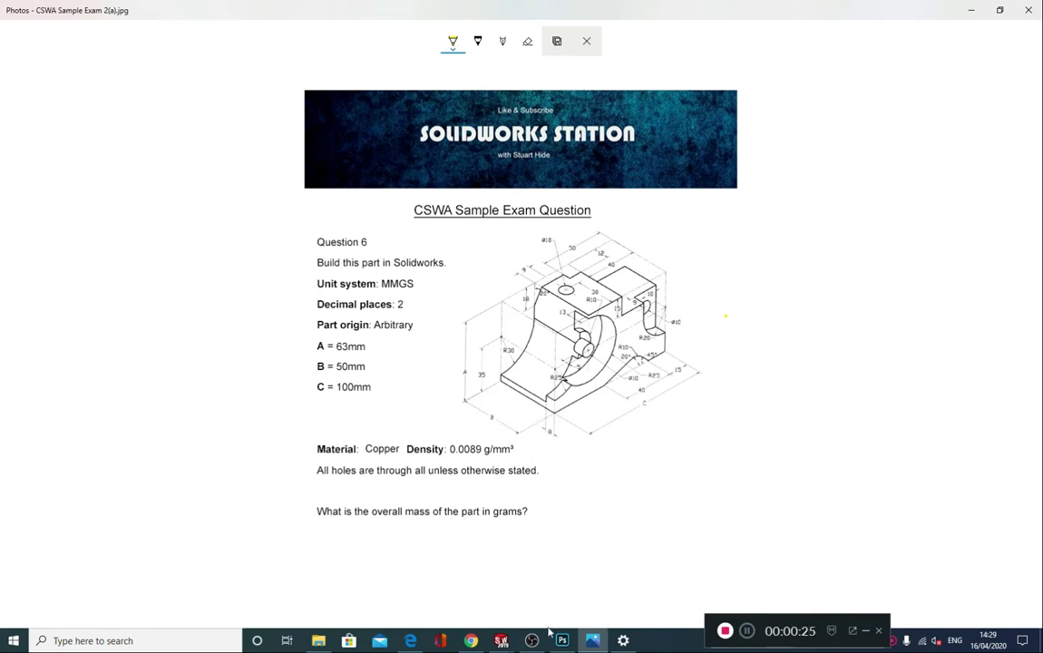
left_click(967, 11)
left_click(53, 80)
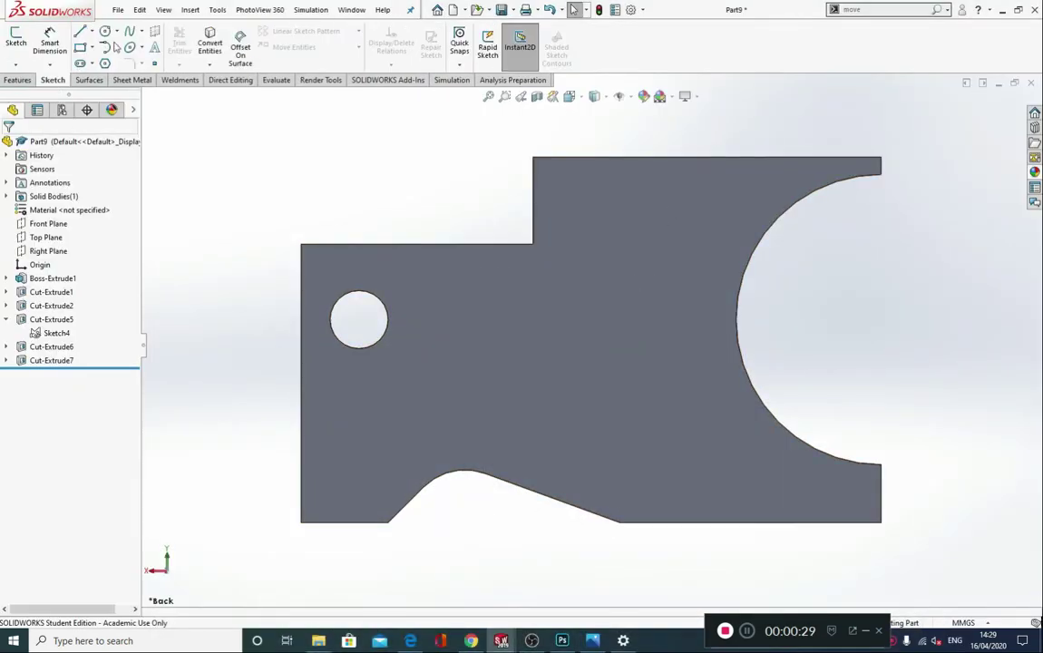
left_click(16, 36)
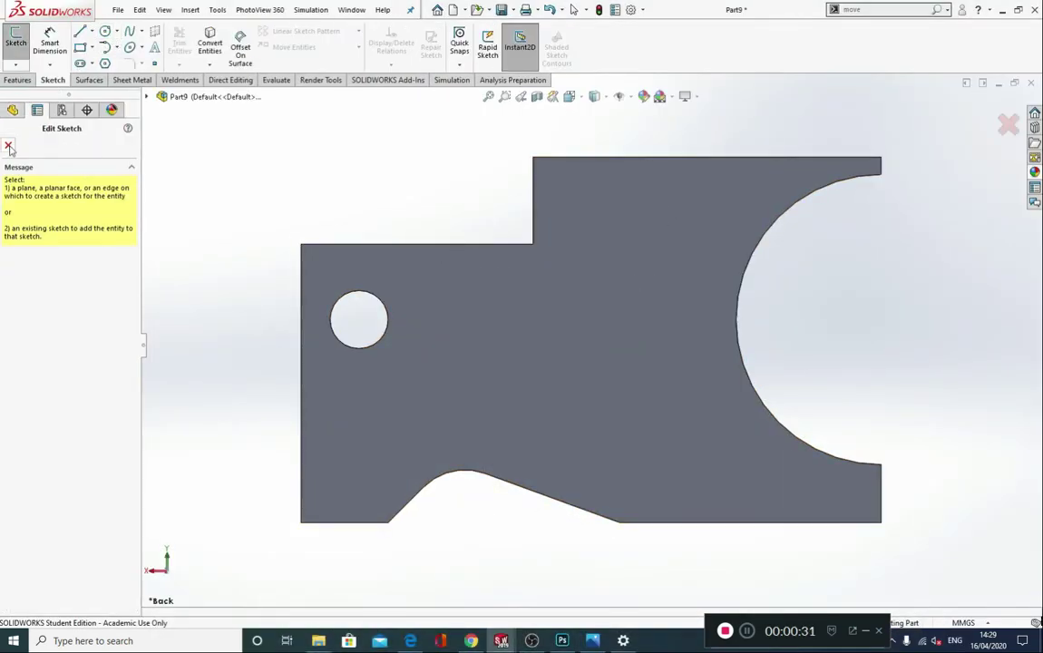
left_click(8, 146)
left_click(694, 339)
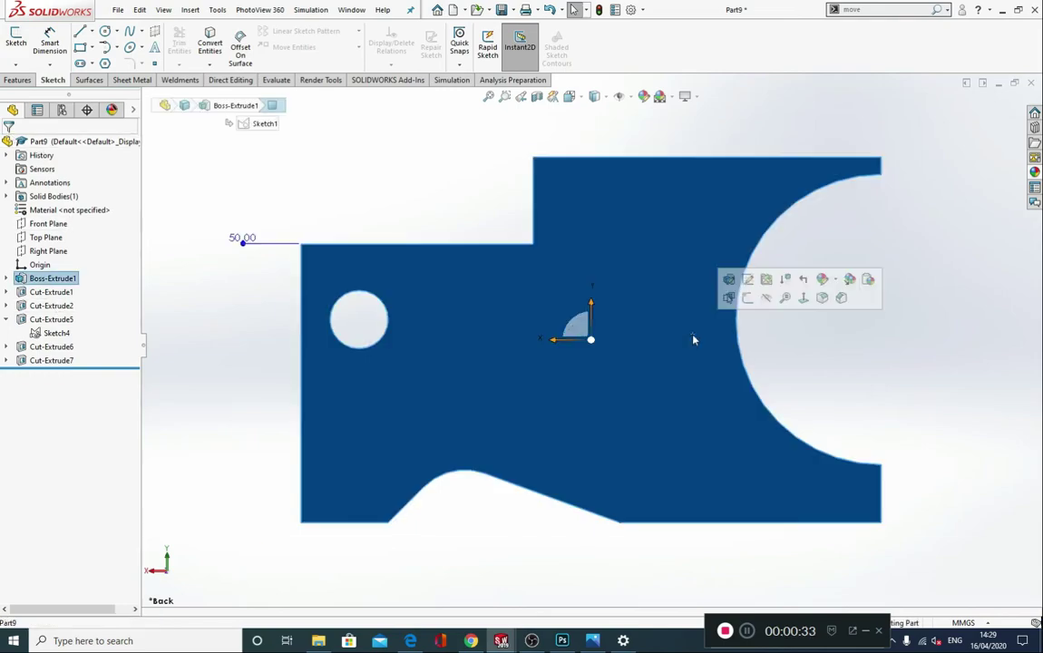
left_click(914, 361)
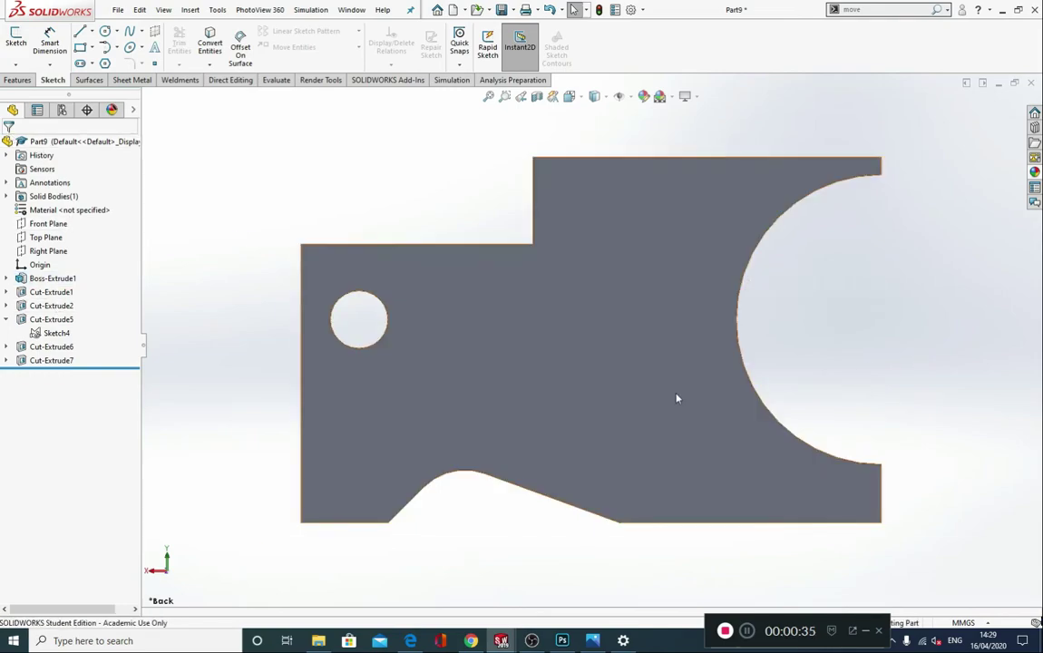
Start a sketch on the back face and draw a circle of about 21 mm radius overlapping the arc cutout
left_click(676, 397)
left_click(662, 322)
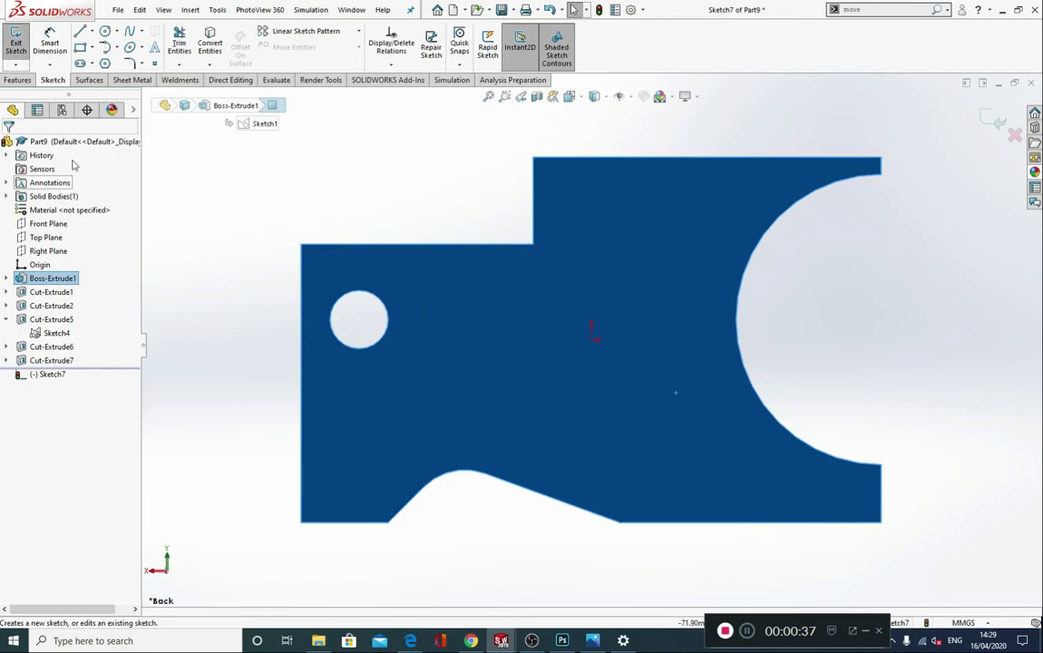
left_click(105, 31)
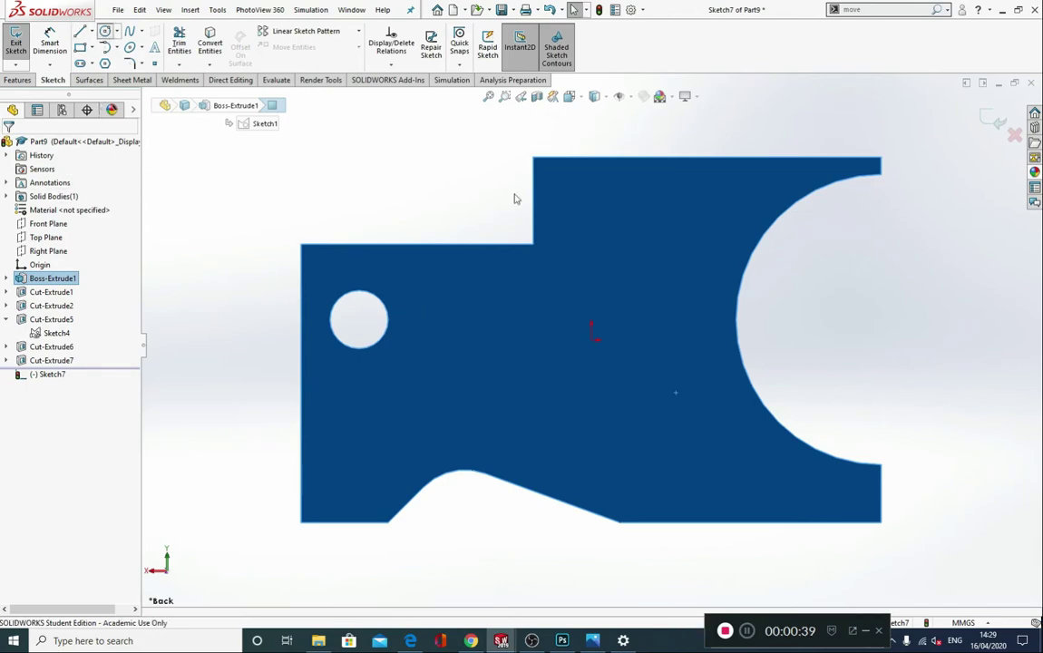
left_click(675, 333)
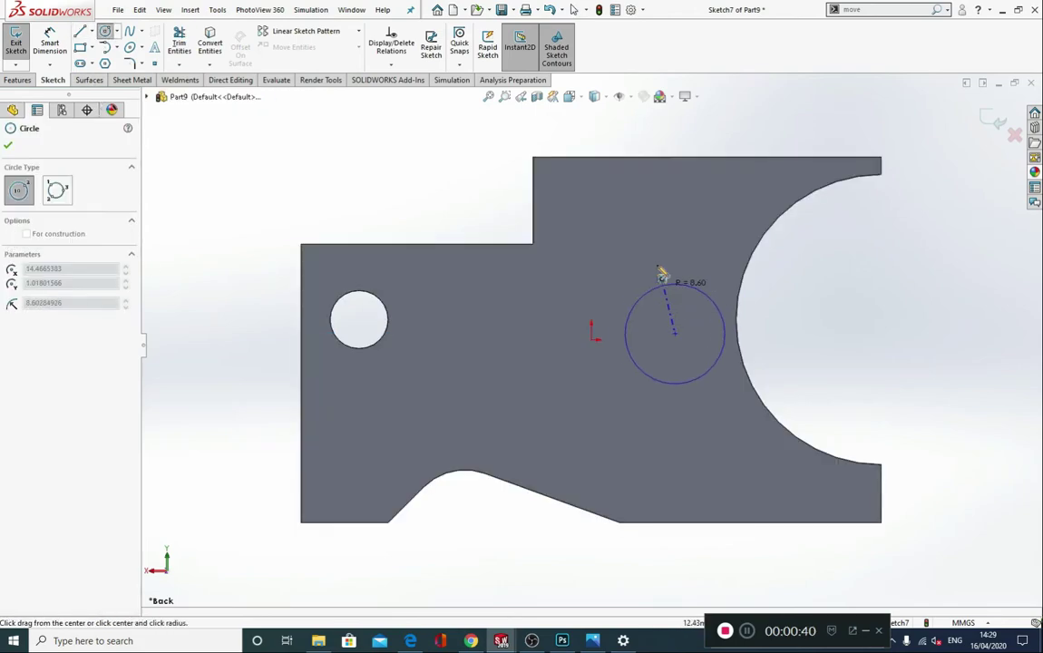
left_click(678, 214)
key("Escape")
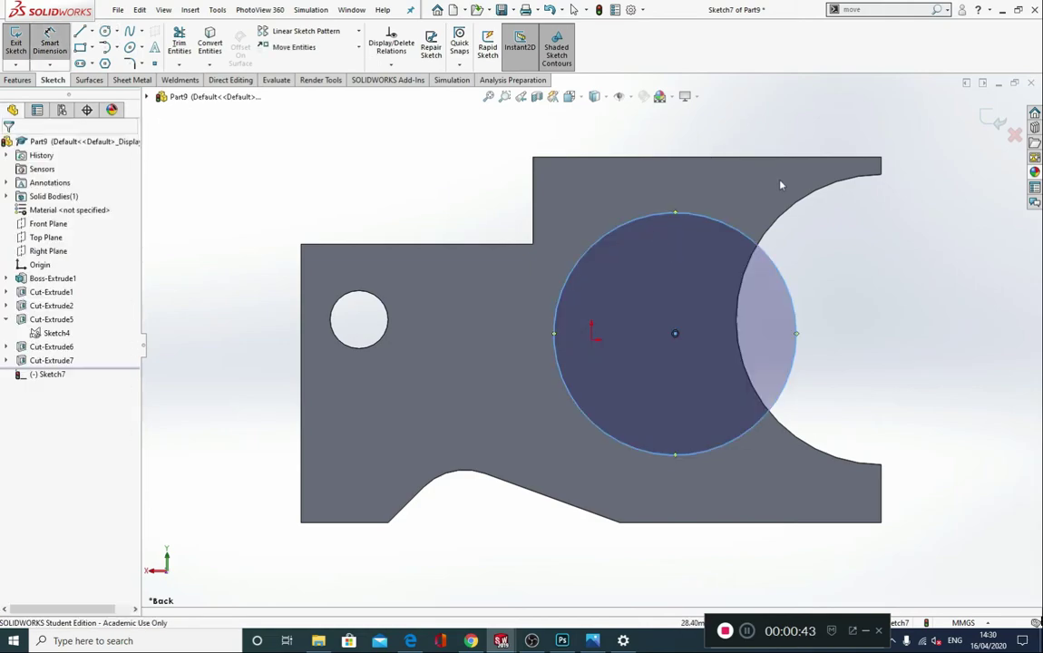
Set the diameter of the back-face circle to 60 mm
left_click(731, 221)
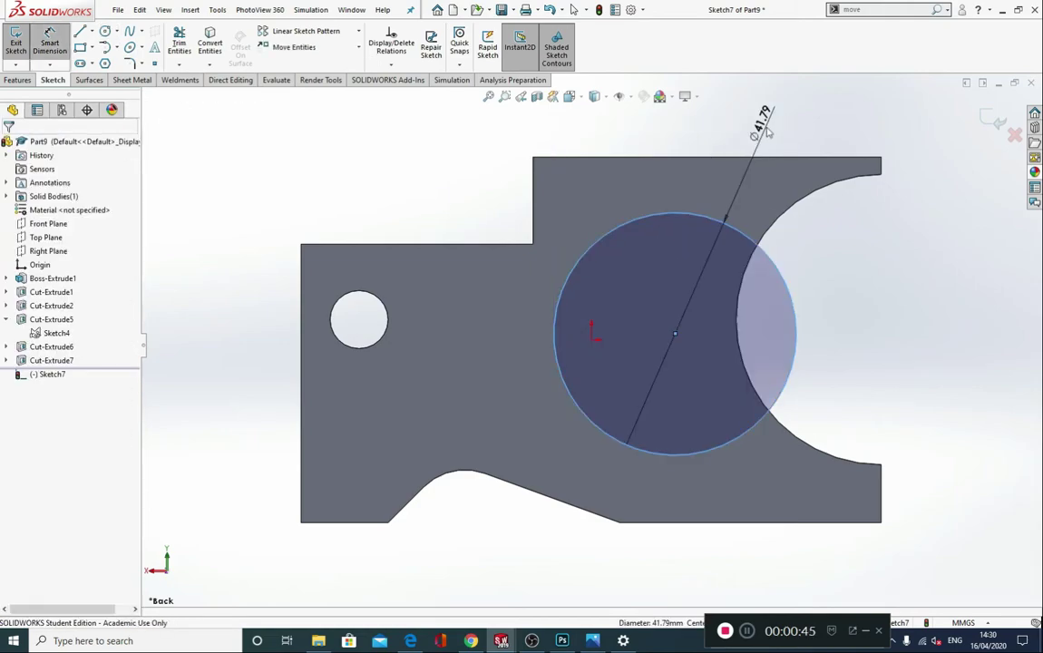
left_click(765, 132)
type("60")
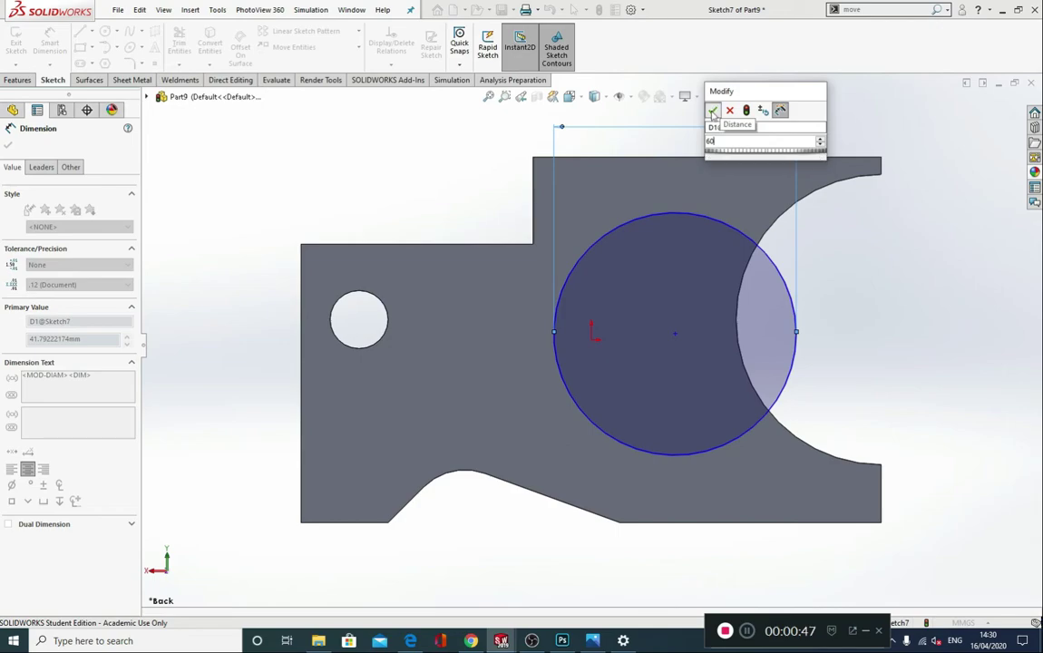
left_click(712, 110)
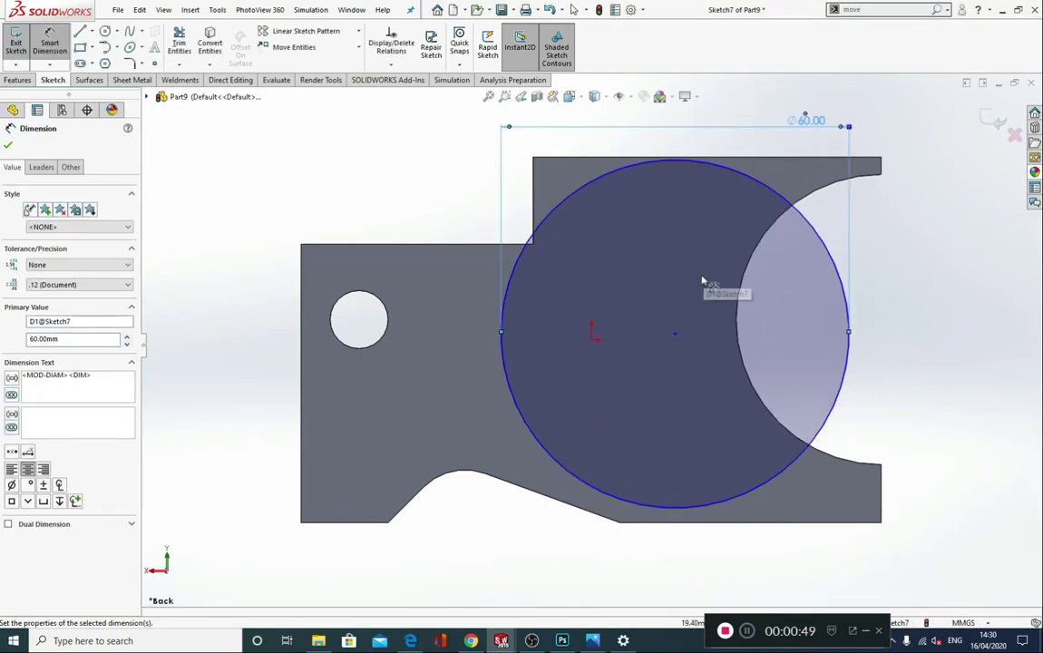
Dimension the 60 mm circle's centre 35 mm above the part's bottom edge
left_click(675, 335)
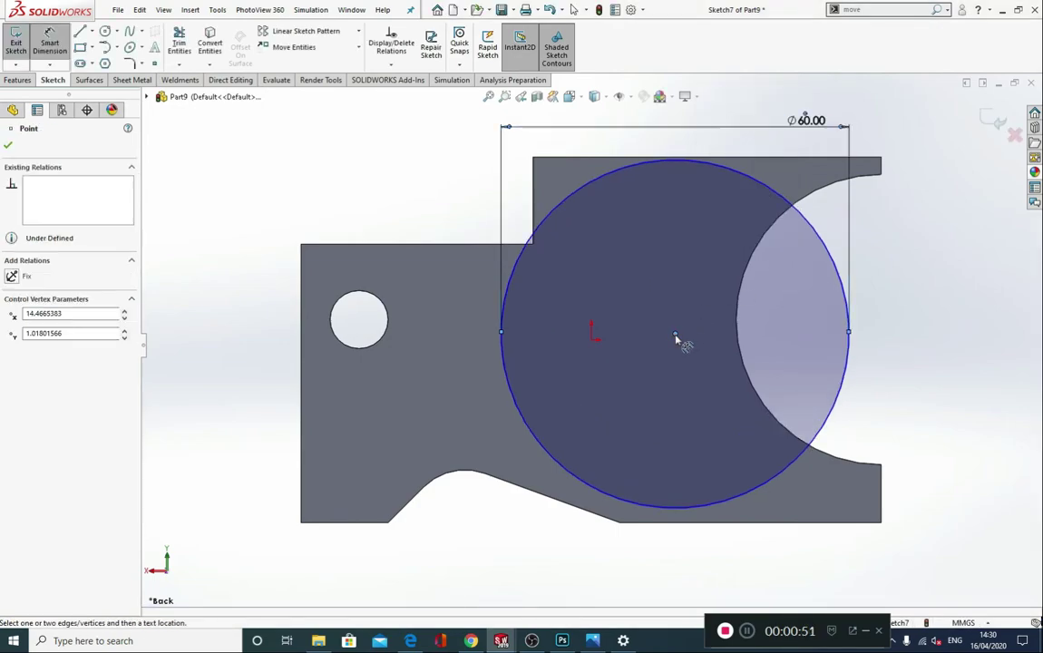
left_click(747, 523)
left_click(1010, 403)
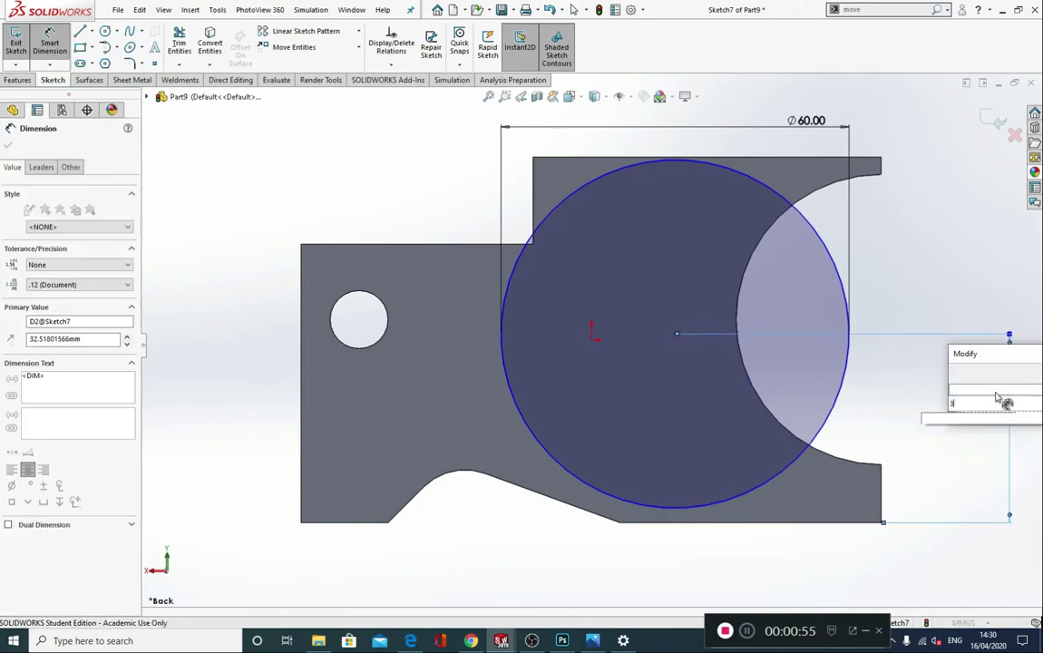
type("35")
key("Return")
key("Escape")
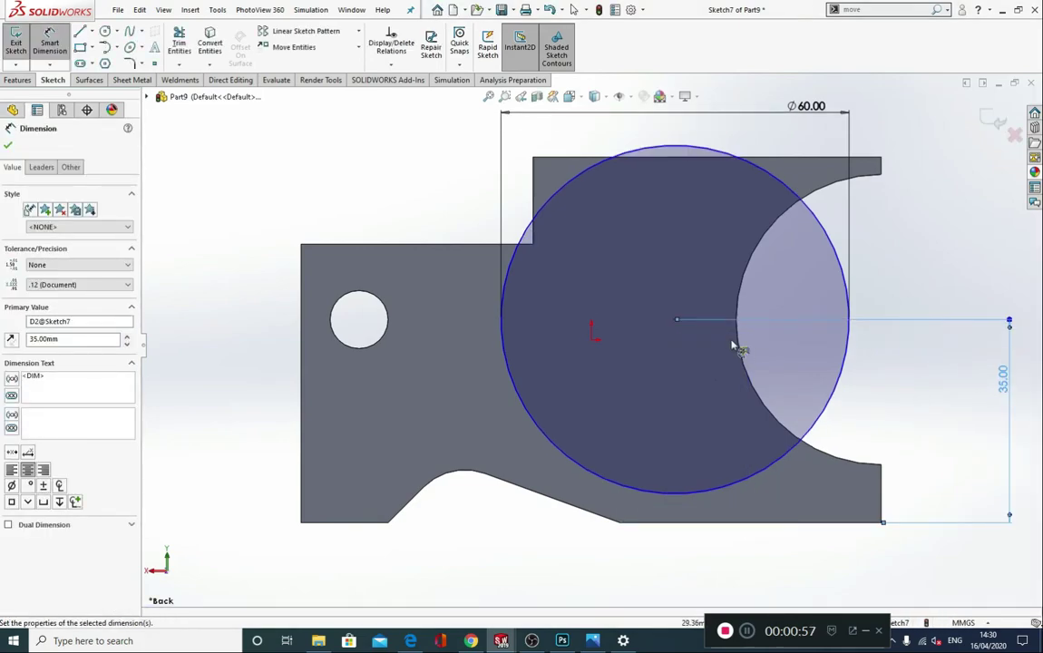
Add a Vertical relation between the 60 mm circle's centre and the lower end vertex of the arc cutout
key("Escape")
left_click(676, 322)
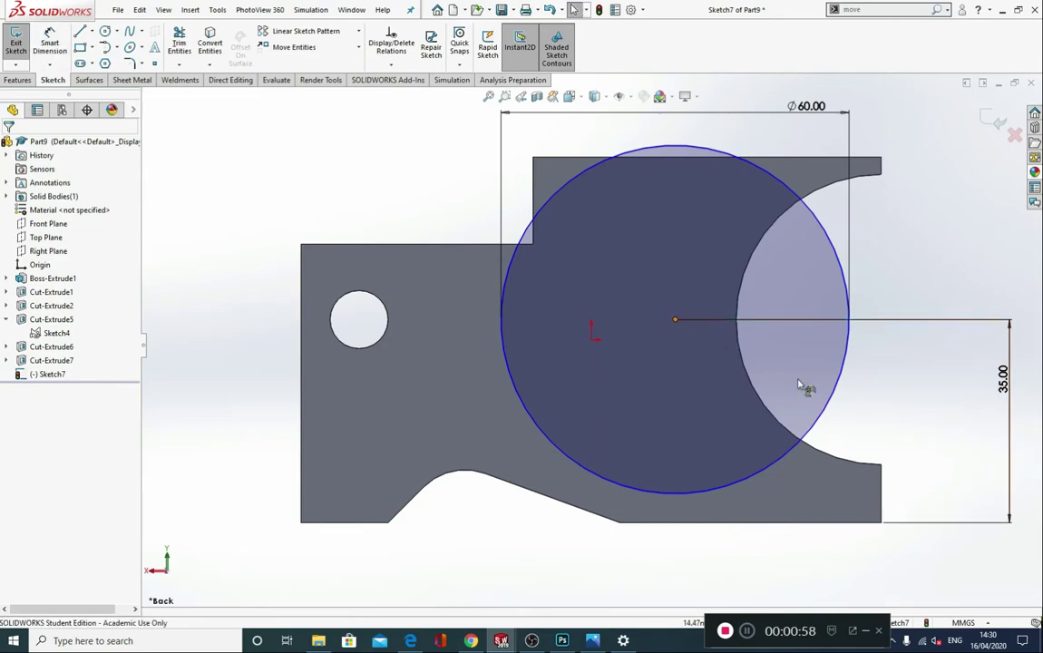
key("Escape")
left_click(879, 465, "ctrl")
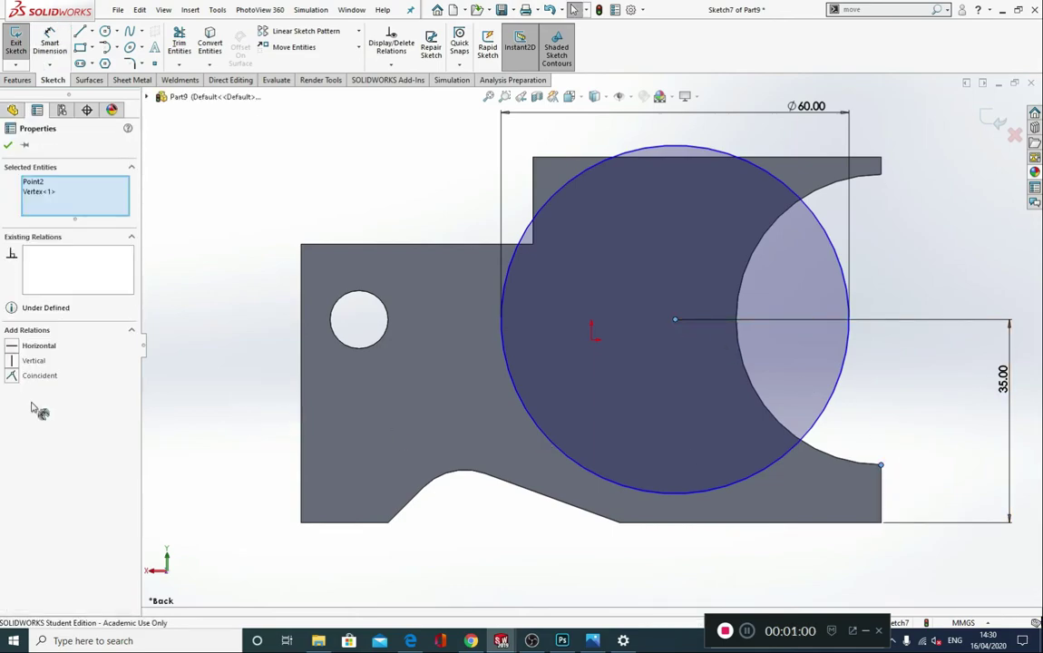
left_click(12, 362)
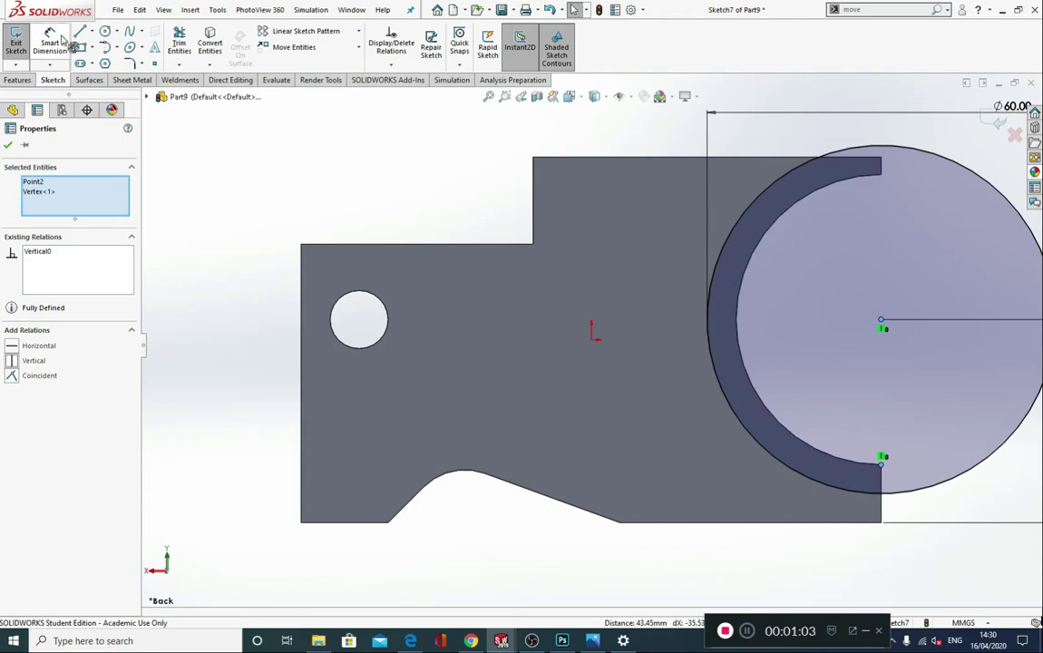
left_click(9, 146)
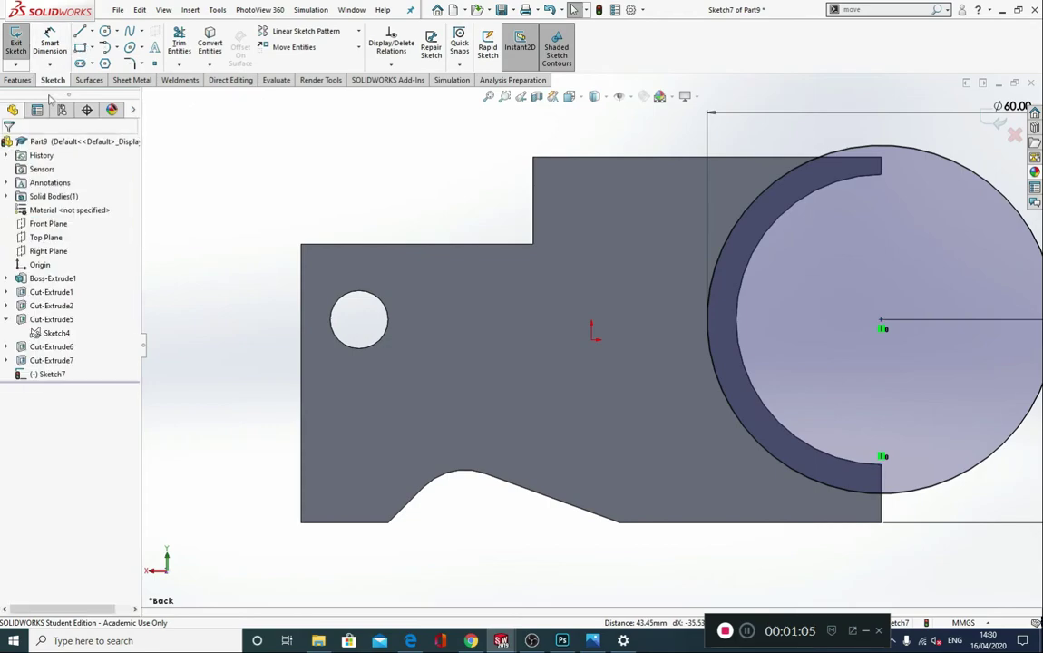
Draw a vertical line about 28 mm long from the 60 mm circle's inner side quadrant up to the back face's top edge
left_click(80, 31)
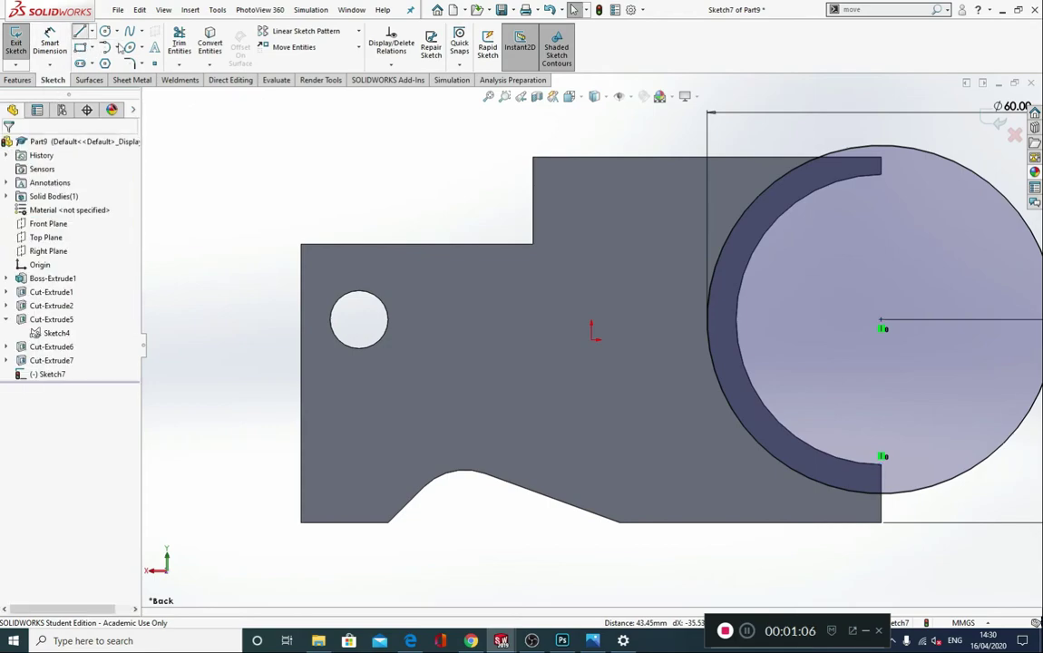
left_click(708, 324)
left_click(707, 158)
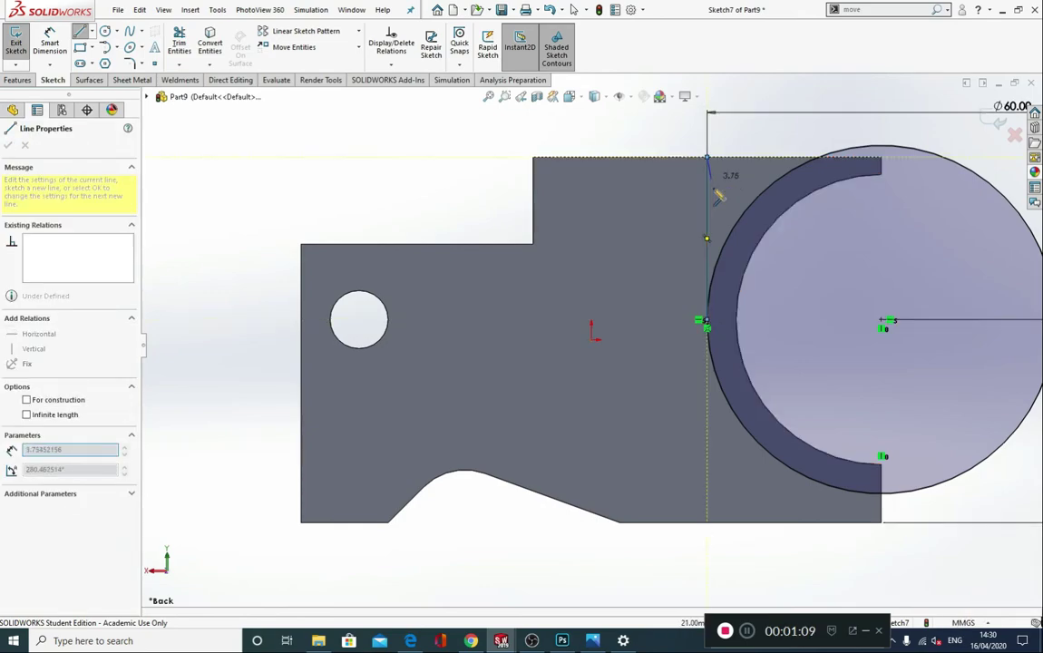
key("Escape")
left_click(707, 174)
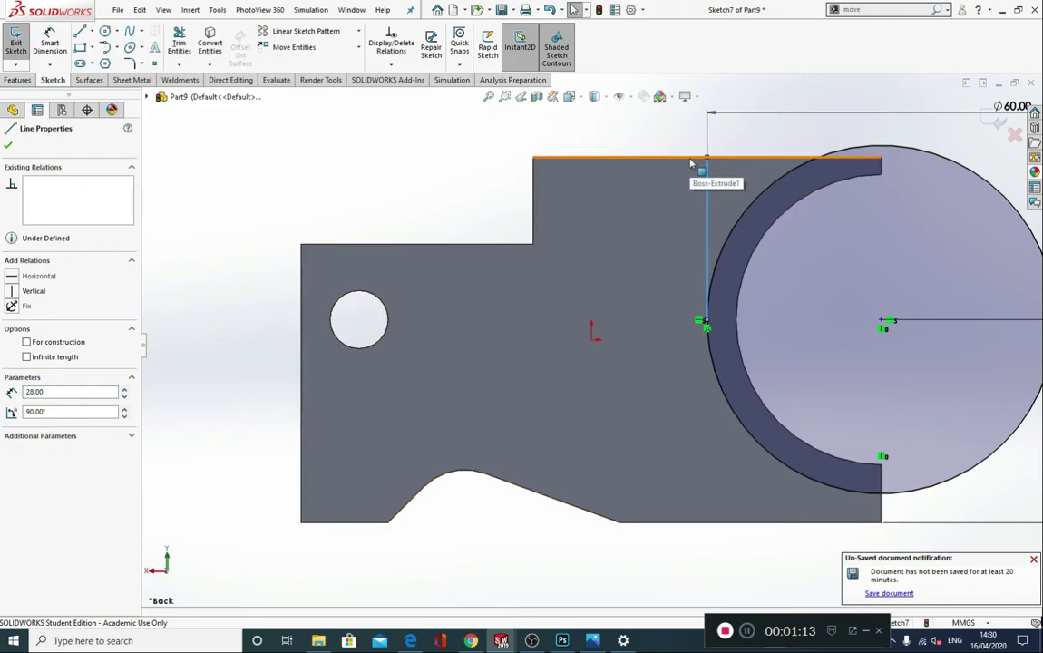
left_click(690, 161, "ctrl")
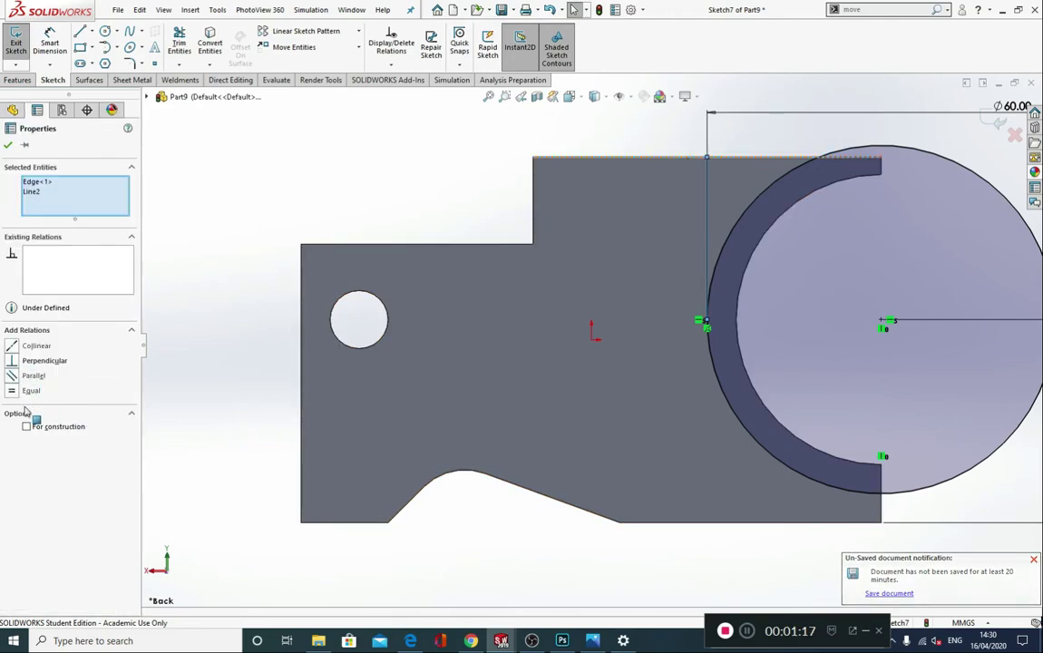
left_click(782, 144)
Add a Coincident relation between the line's upper endpoint and the back face's top edge
middle_click_drag(752, 172, 751, 214)
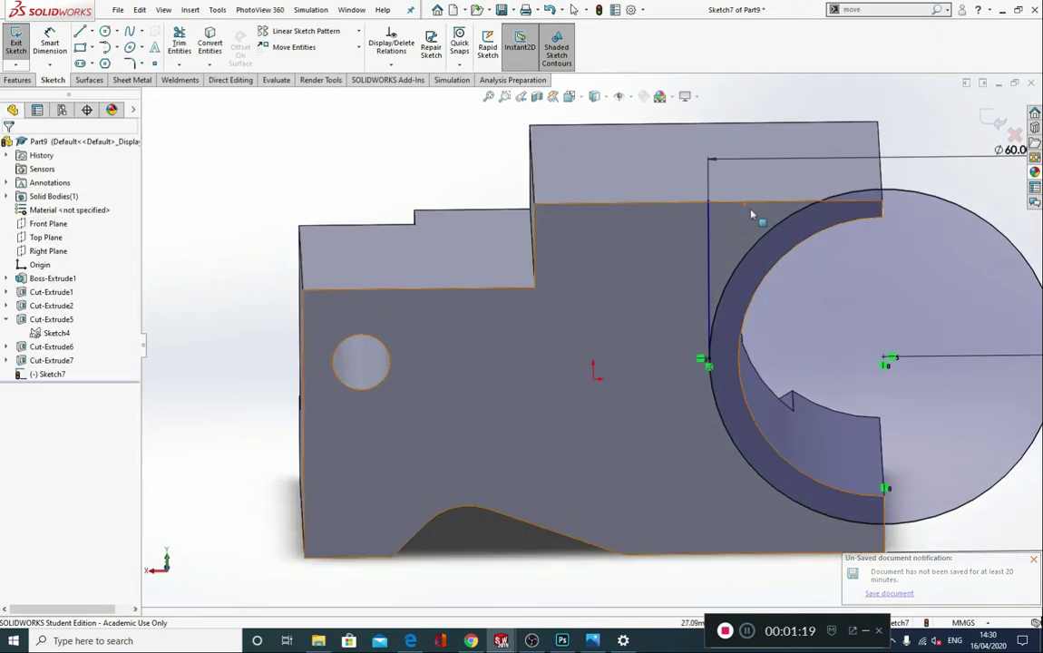
left_click(710, 201)
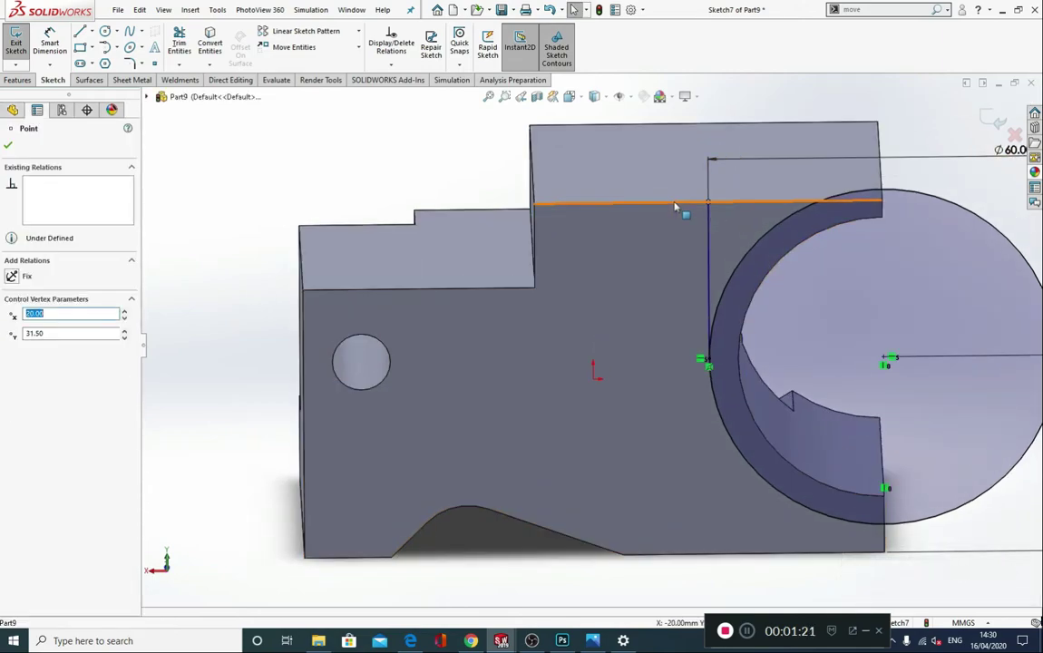
left_click(675, 204, "ctrl")
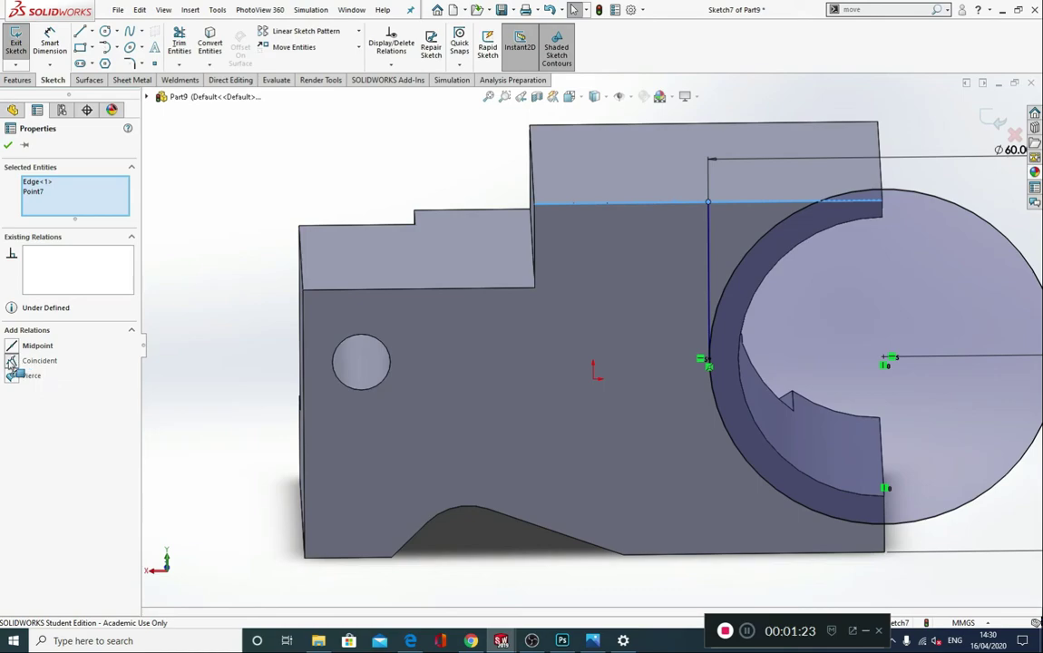
left_click(12, 361)
left_click(154, 293)
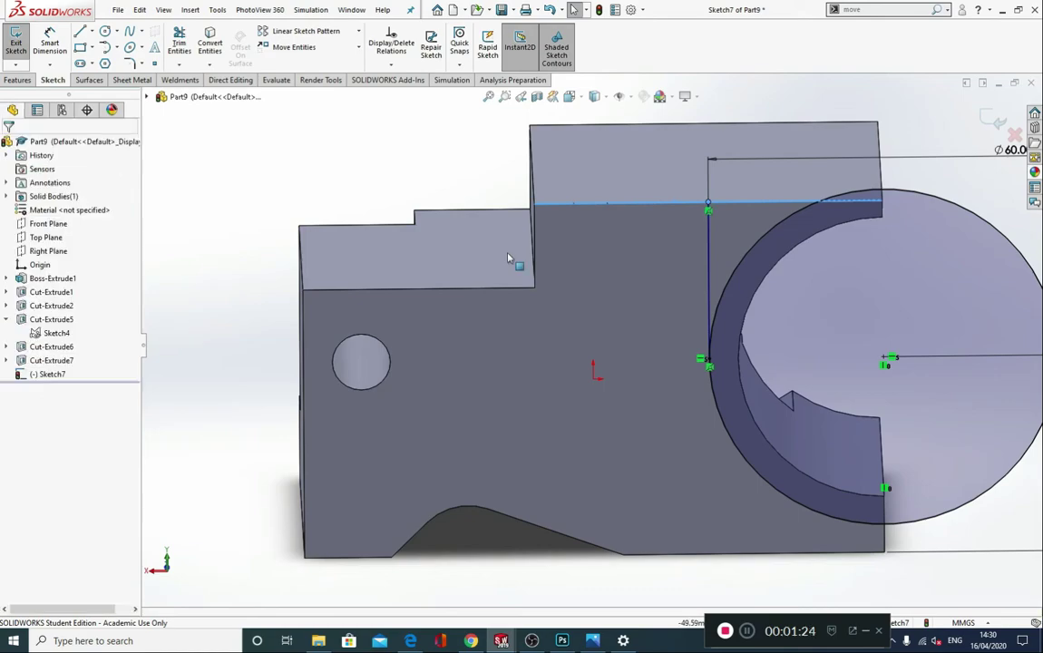
Add a Vertical relation to the line rising from the 60 mm circle
left_click(709, 242)
left_click(27, 290)
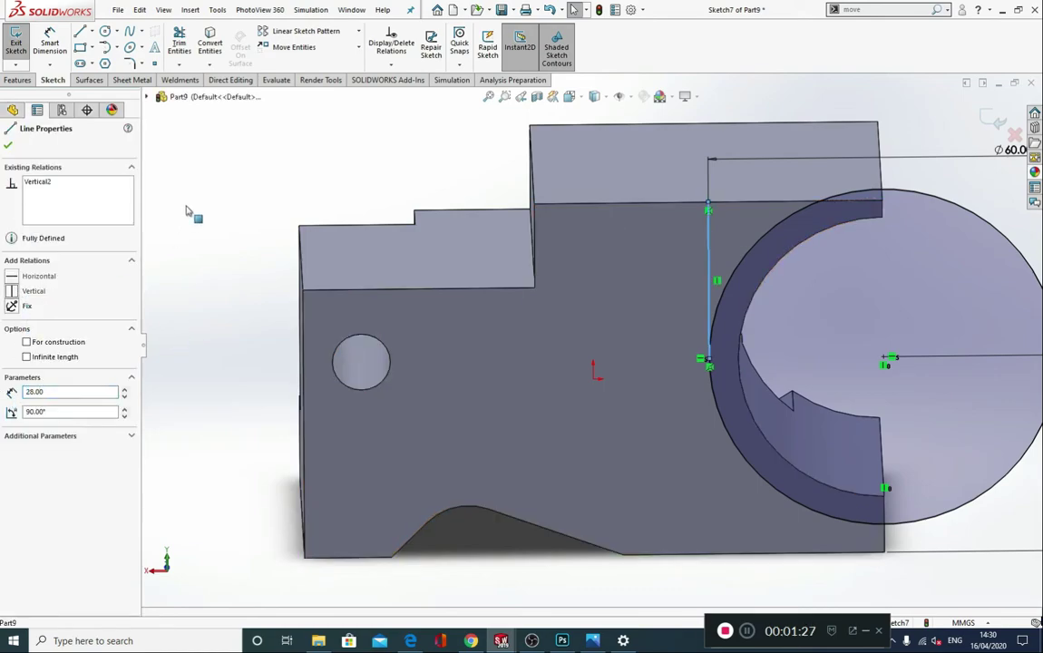
key("Escape")
Cut-extrude the ring region around the arc cutout and the region between the vertical line and circle to a blind depth of 42 mm
key("ctrl+7")
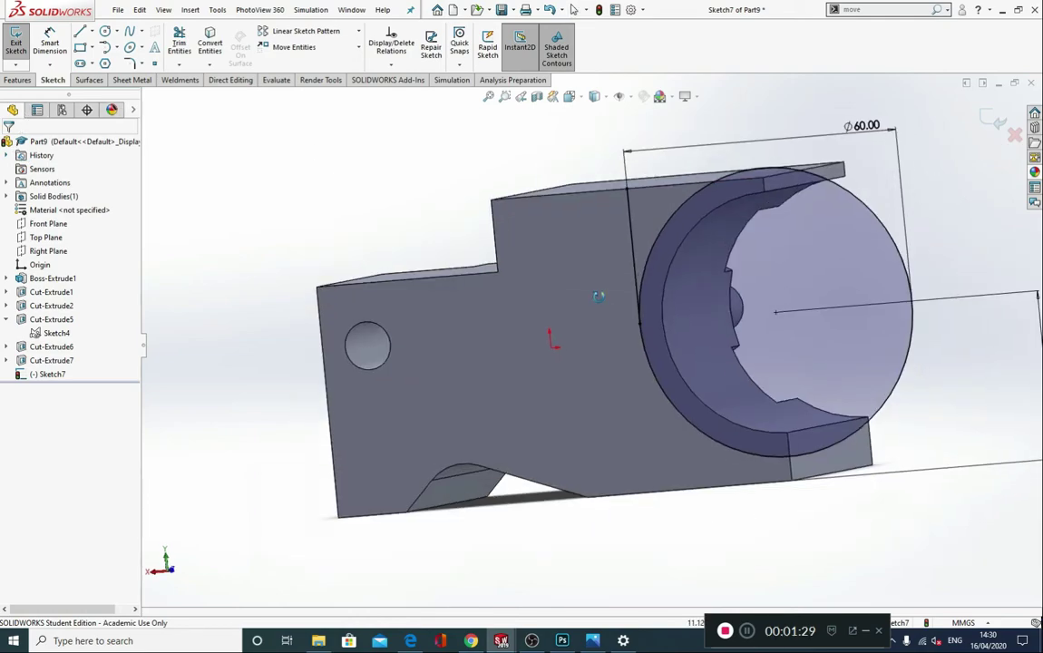
left_click(20, 80)
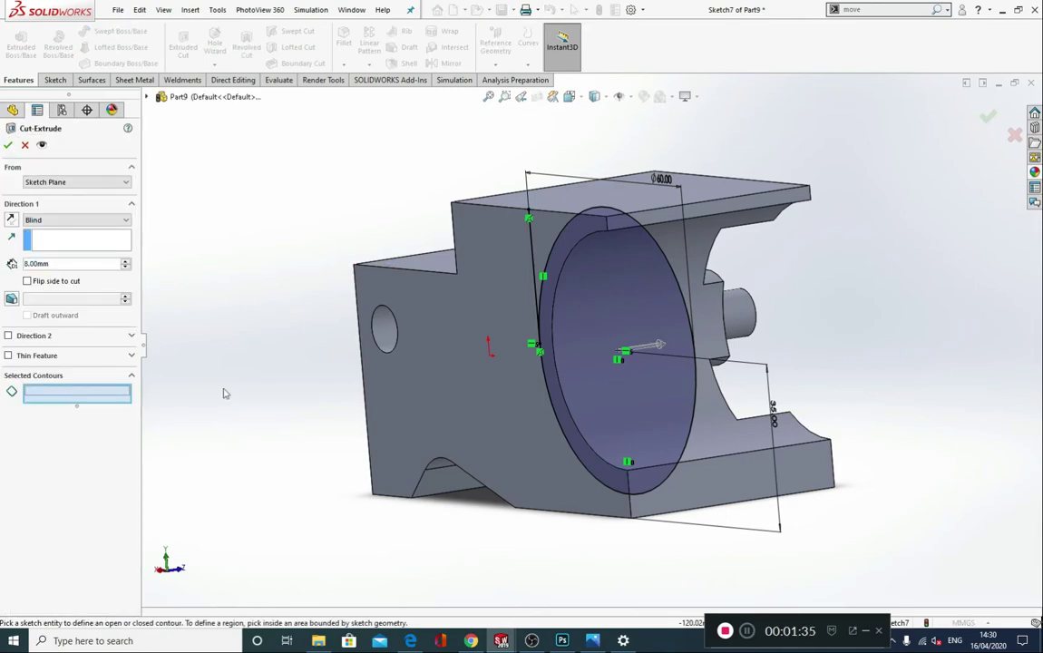
left_click(555, 238)
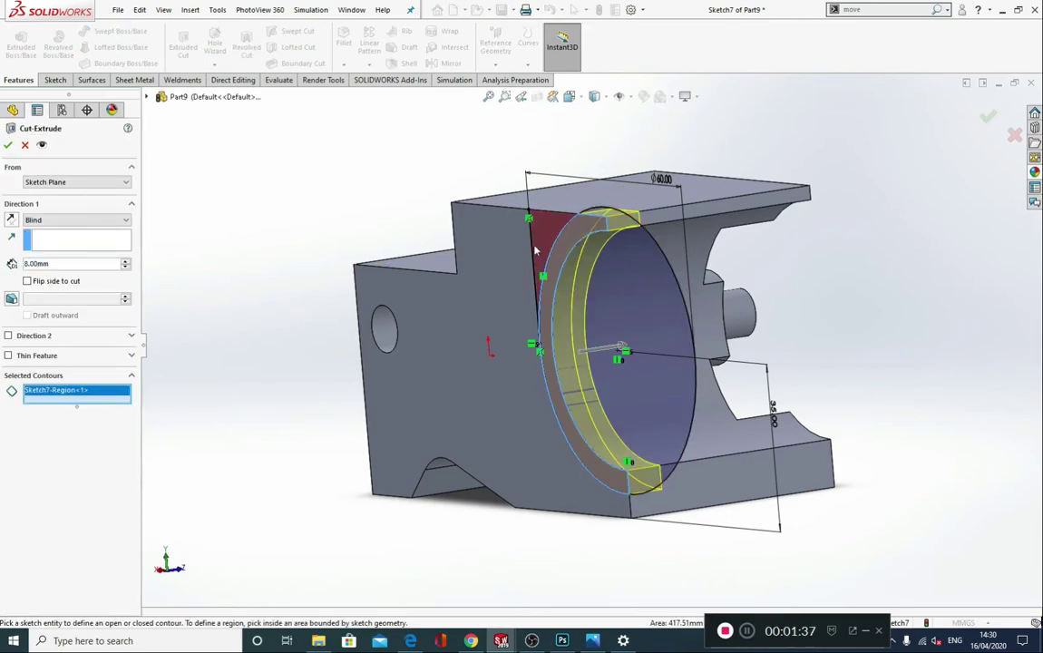
left_click(541, 237)
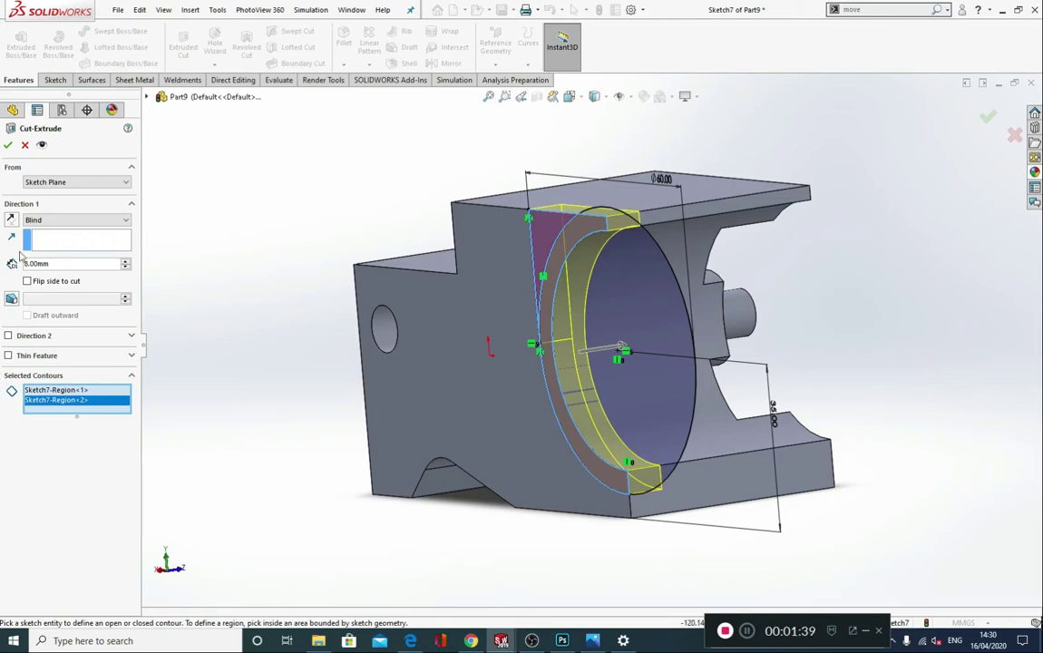
type("42")
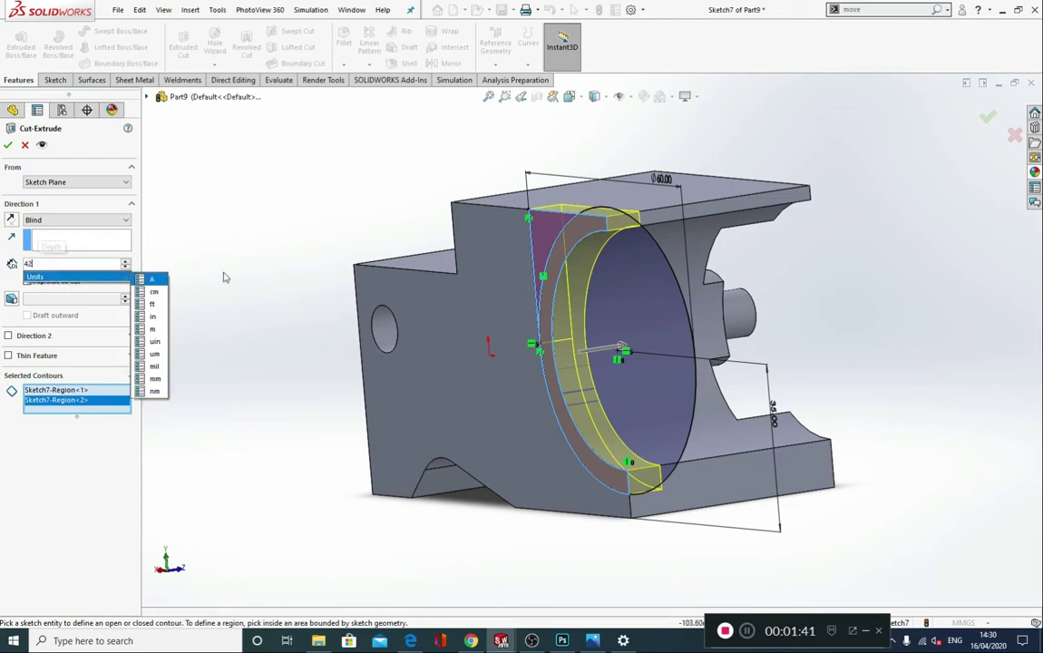
key("Return")
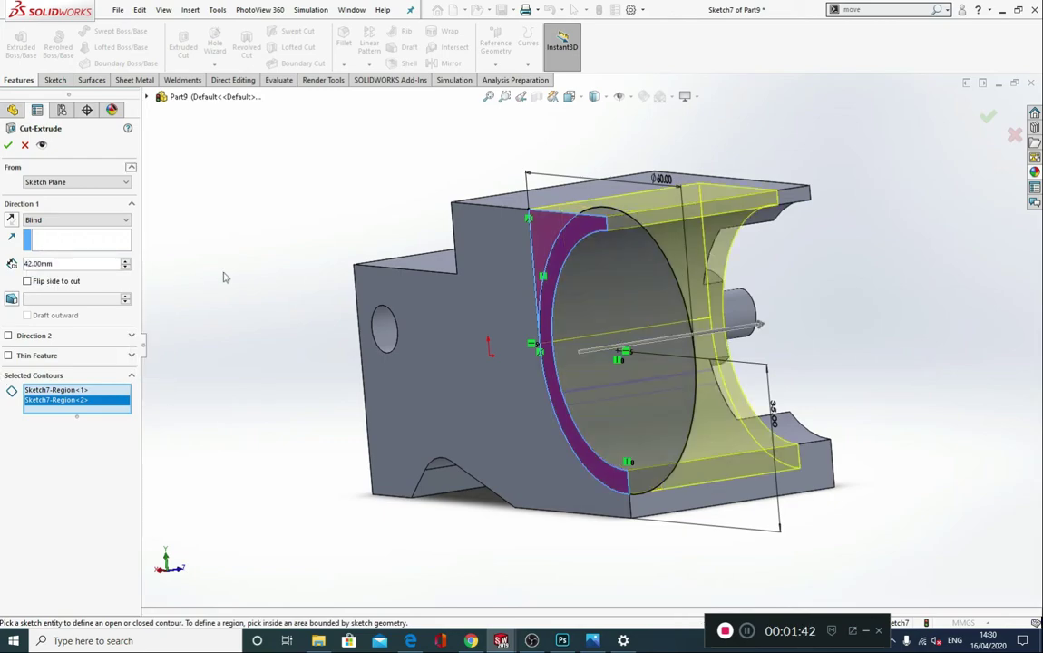
left_click(9, 146)
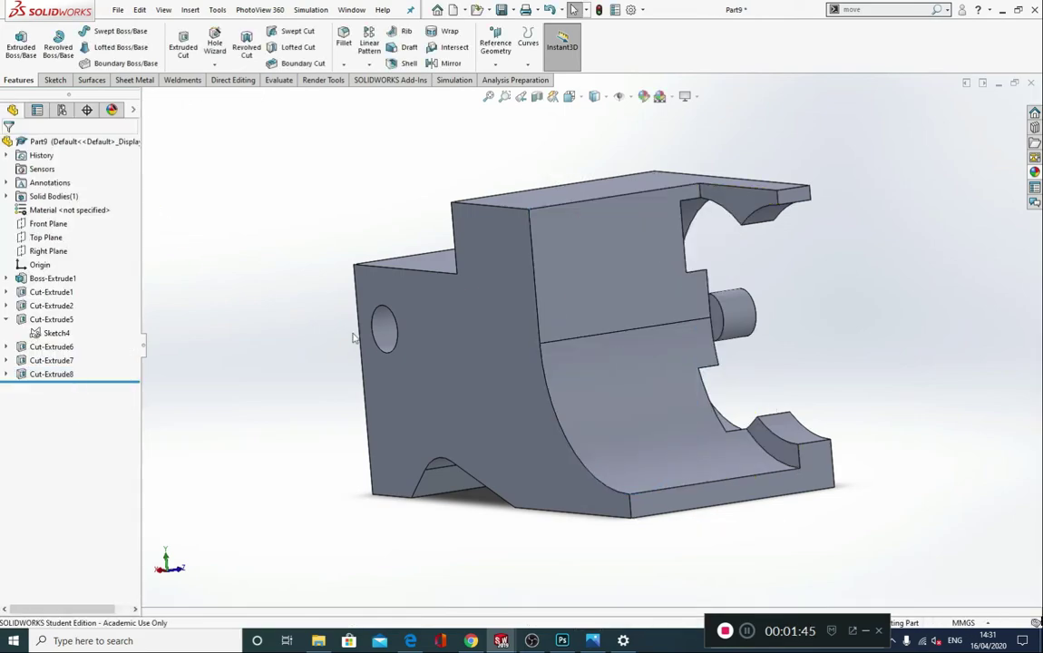
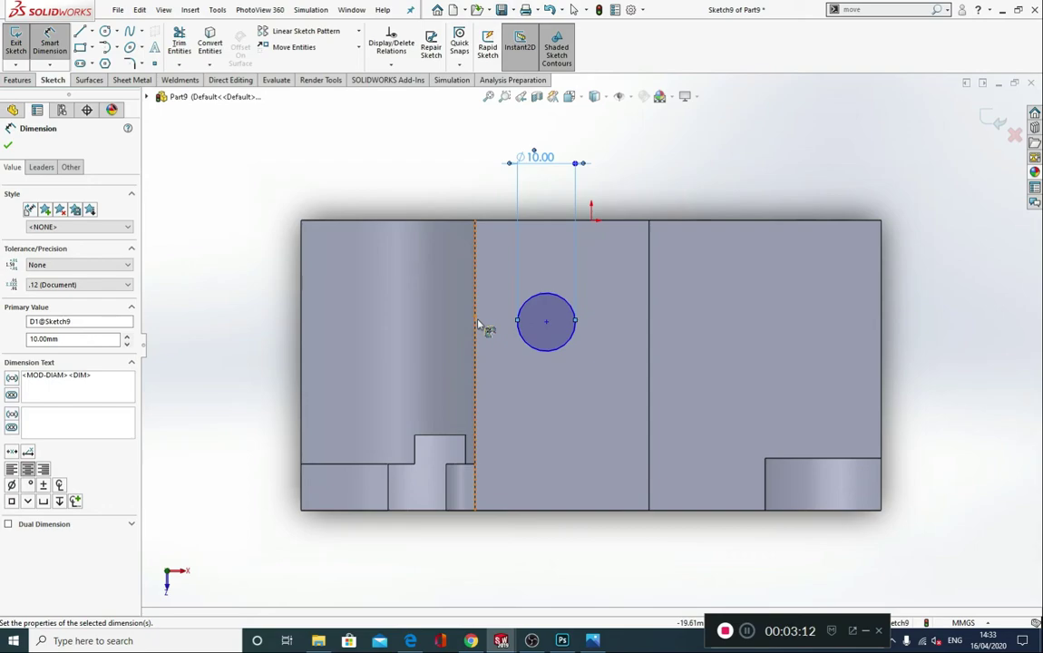
Dimension the 10 mm circle's centre 9 mm from the raised top face's edge beside the arc cutout
left_click(480, 325)
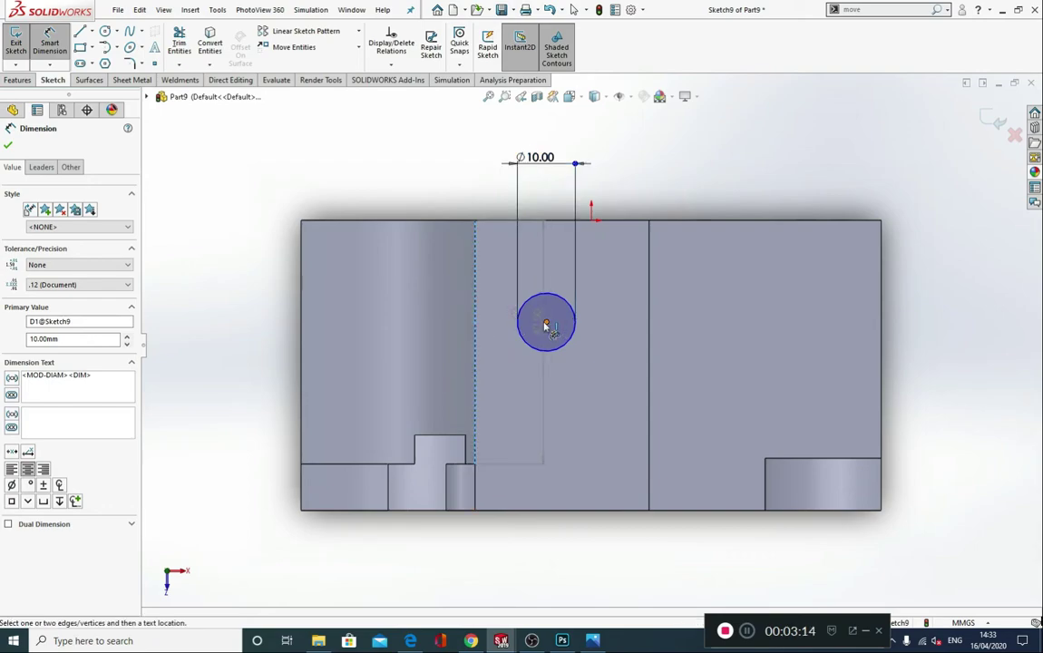
left_click(546, 323)
left_click(526, 134)
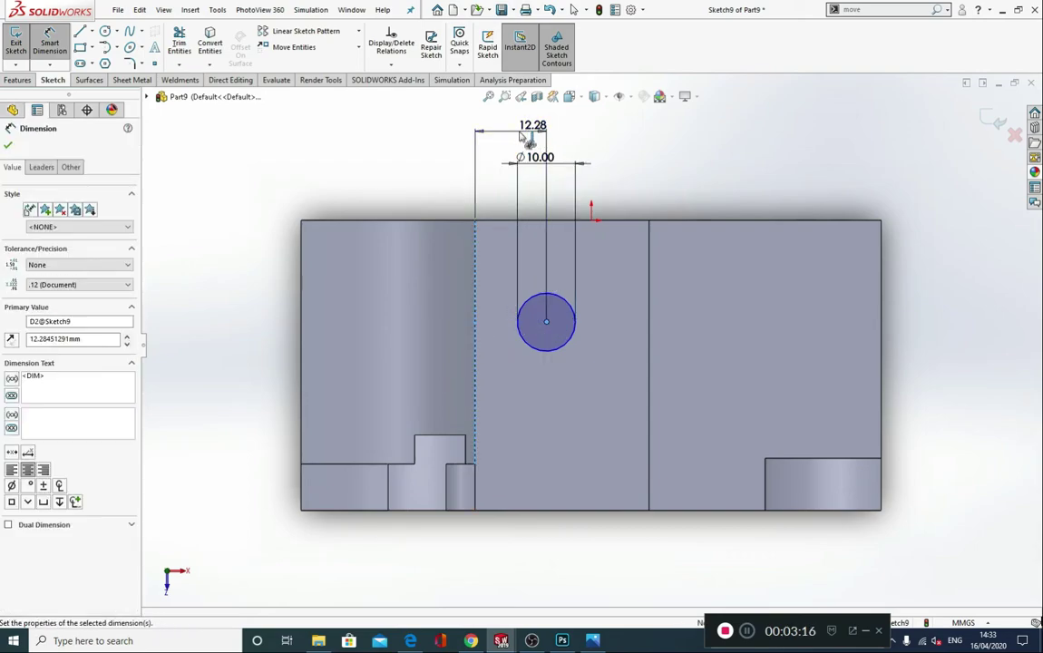
type("9")
key("Return")
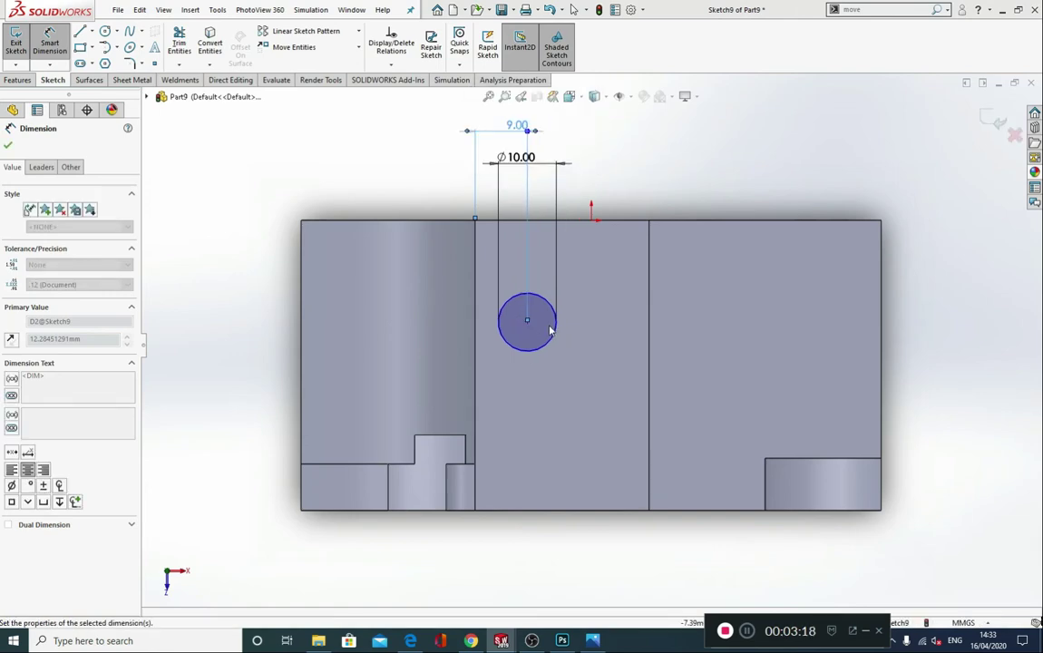
Check the exam drawing and dimension the 10 mm circle's centre 30 mm from the front edge of the raised top face
left_click(537, 511)
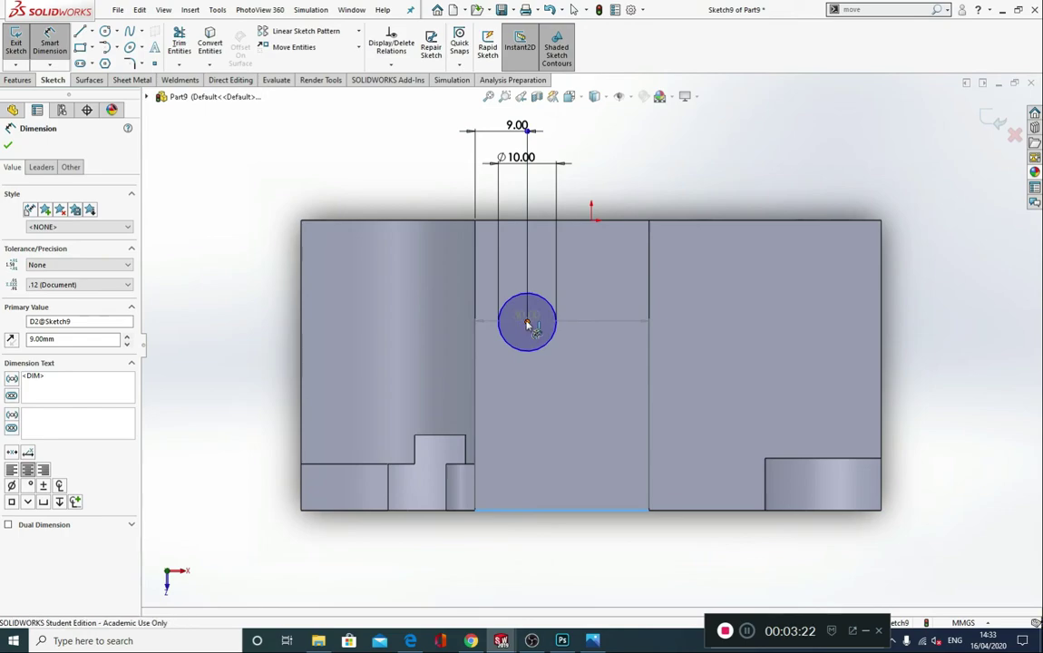
left_click(526, 323)
left_click(592, 641)
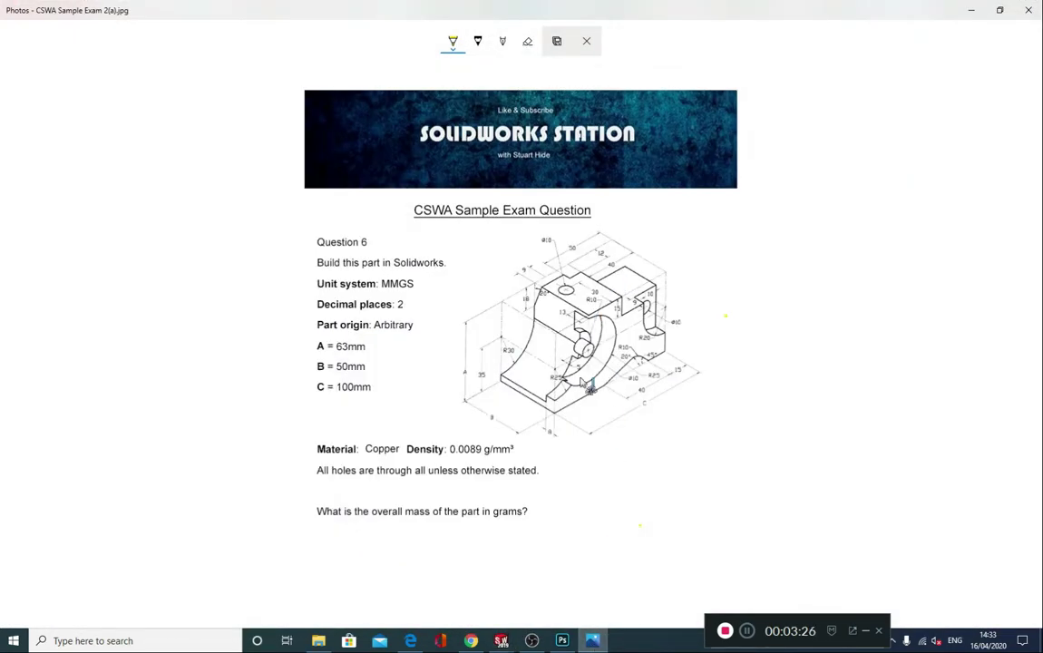
left_click(591, 641)
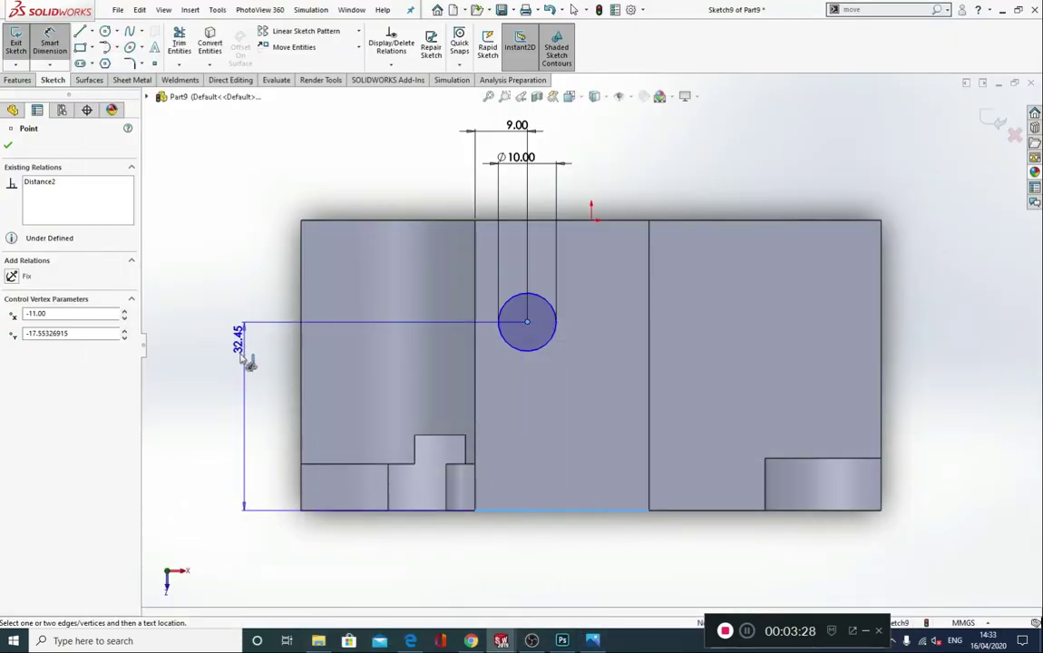
left_click(241, 360)
type("30")
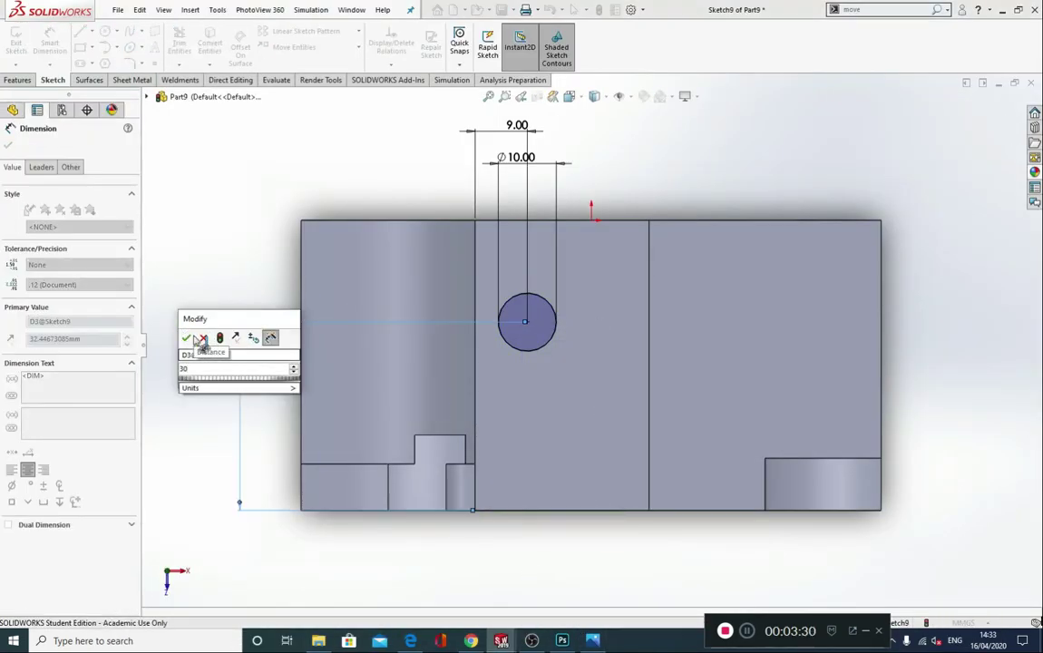
key("Return")
Cut-extrude the 10 mm circle Through All to make the vertical hole in the raised block
left_click(17, 79)
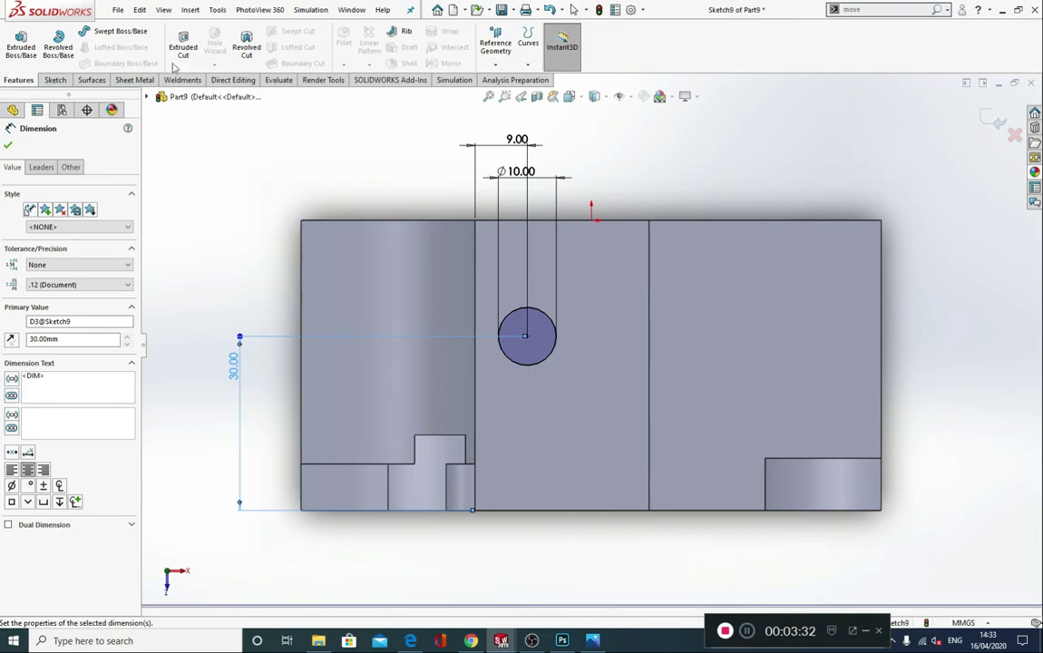
left_click(185, 54)
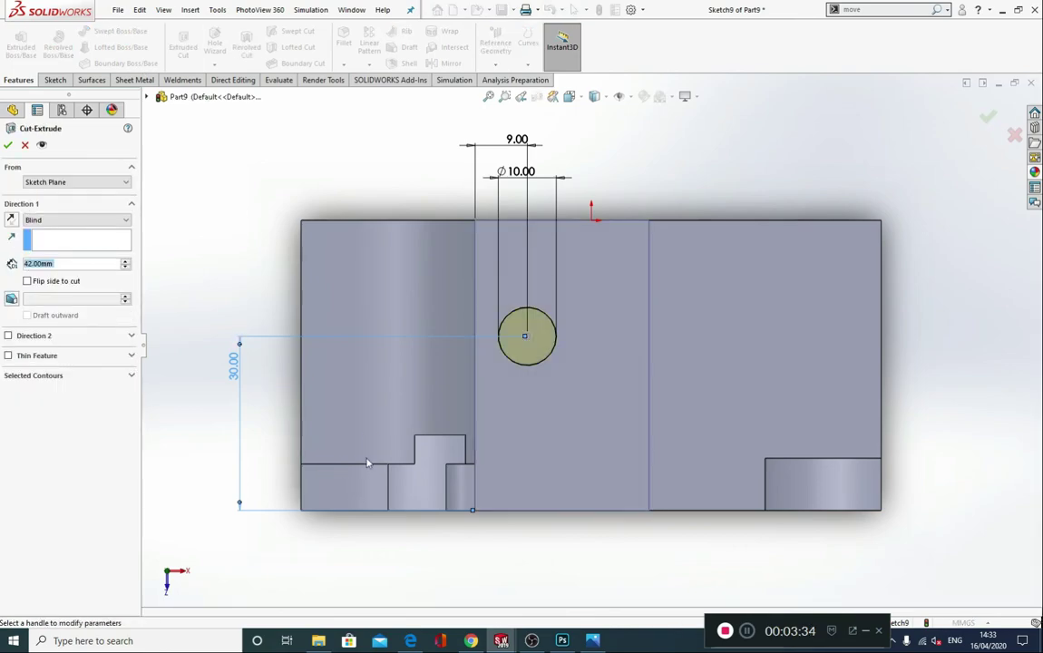
middle_click_drag(367, 460, 381, 392)
left_click(42, 220)
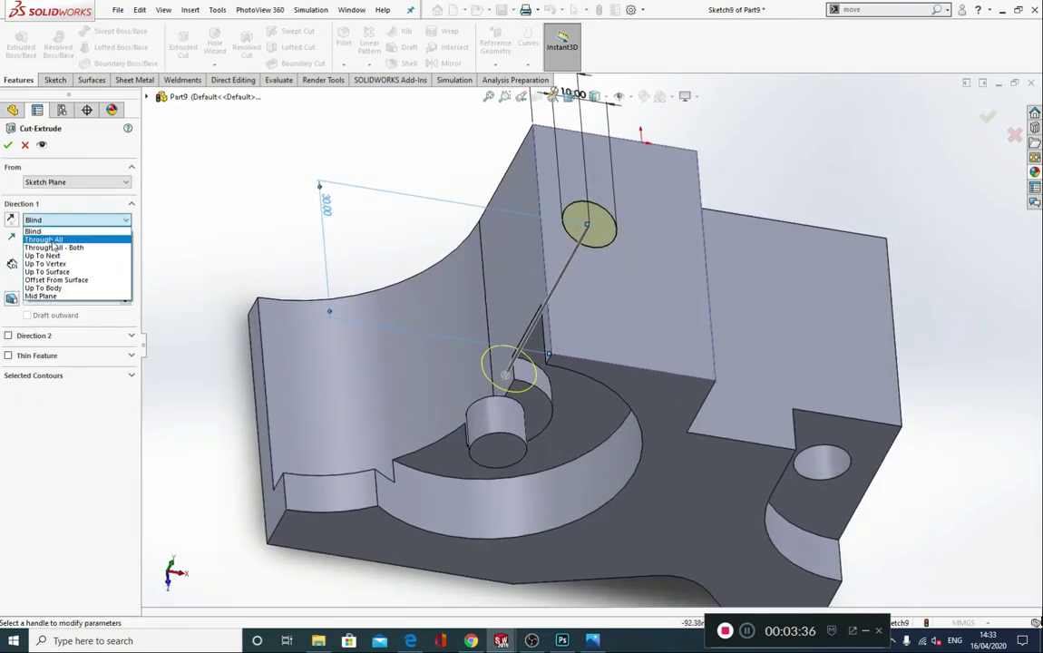
left_click(45, 242)
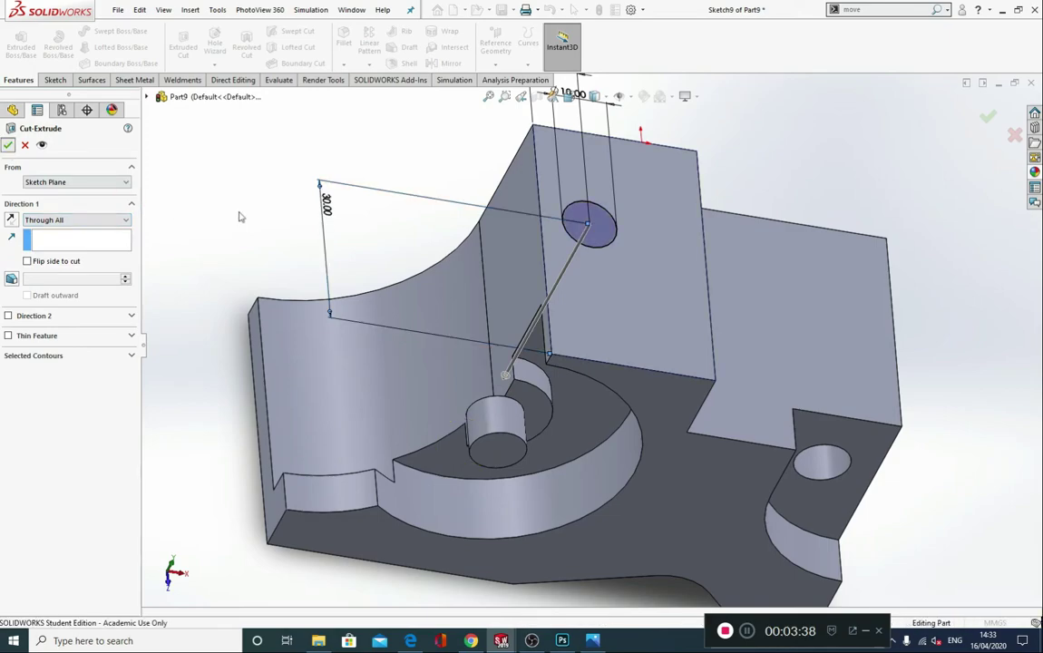
key("Return")
middle_click_drag(342, 354, 287, 324)
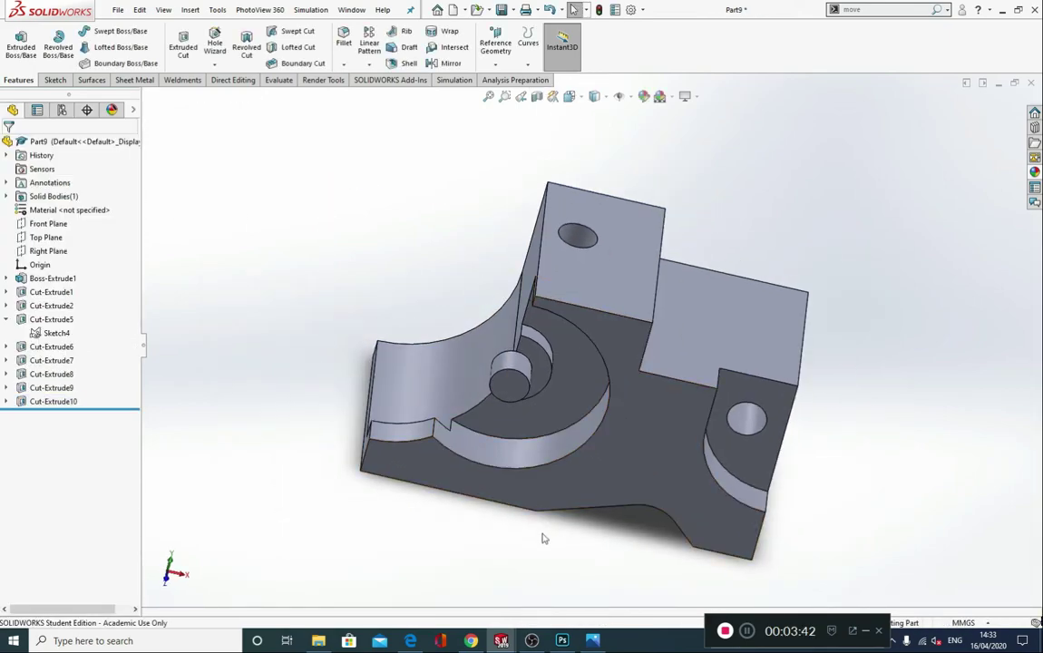
Check the exam drawing, then sketch a corner rectangle about 52 by 11 mm on the raised top face's plane from the rear corner opposite the arc cutout
key("alt+Tab")
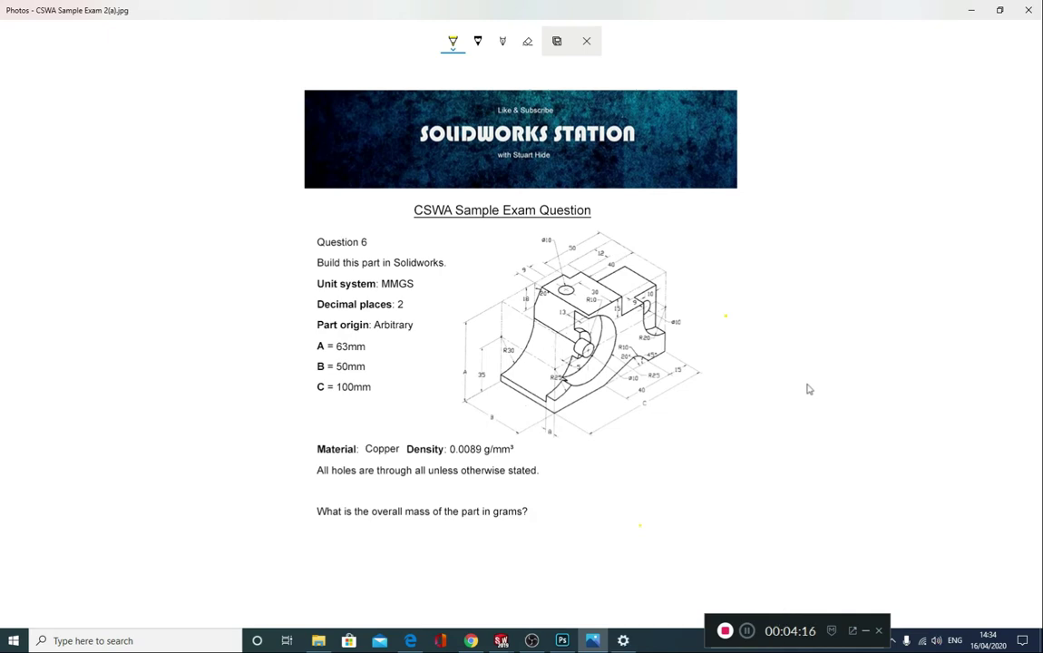
left_click(971, 10)
left_click(647, 206)
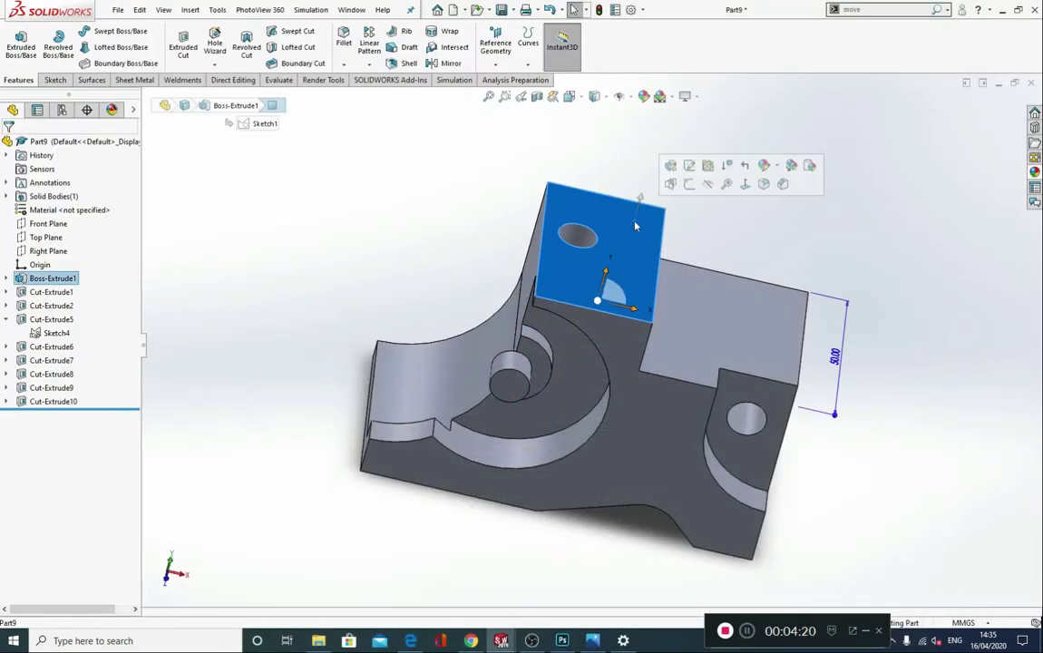
left_click(723, 166)
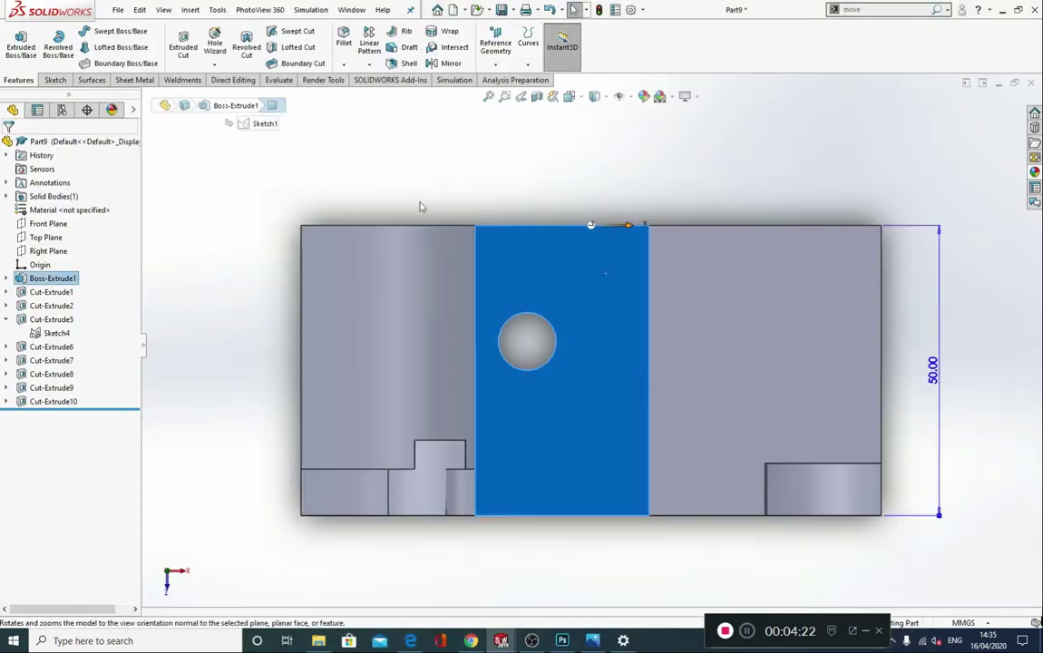
left_click(54, 80)
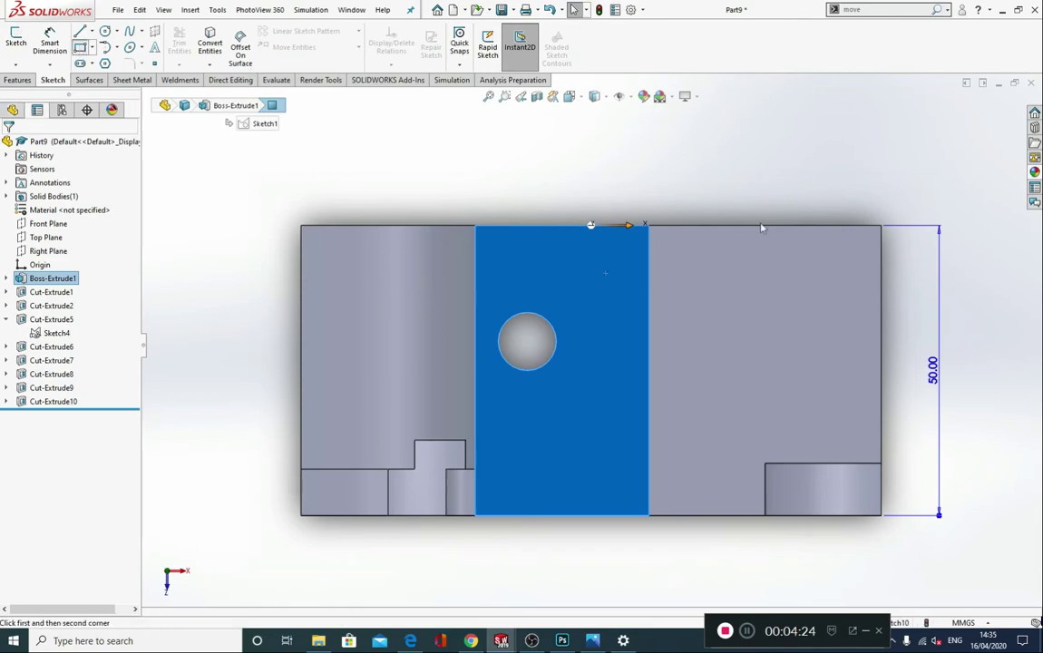
left_click(80, 47)
left_click(881, 226)
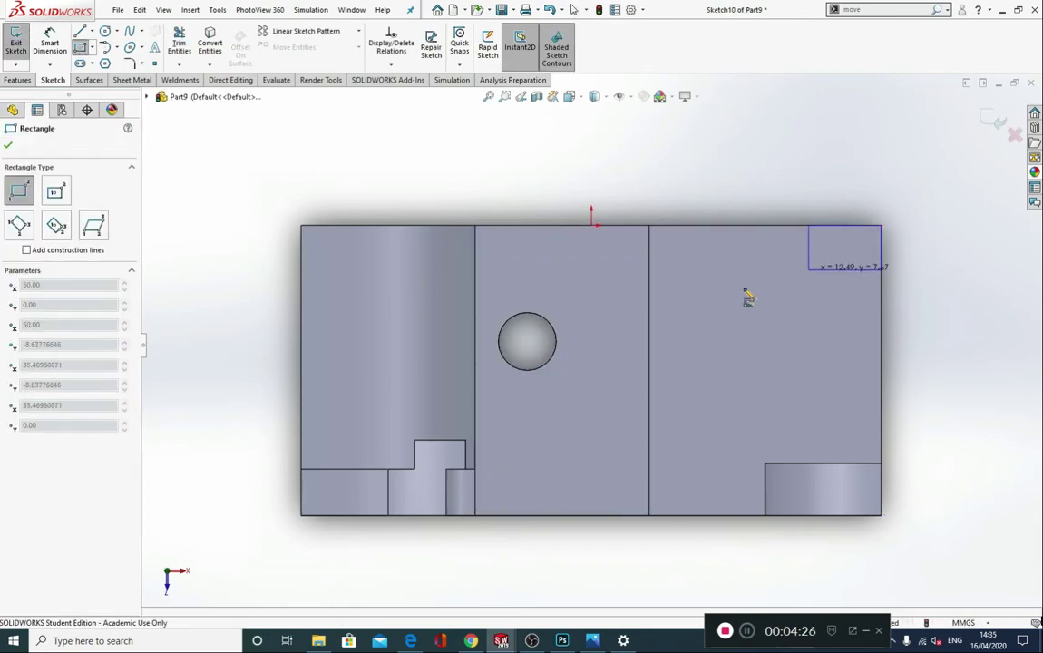
left_click(581, 291)
key("Escape")
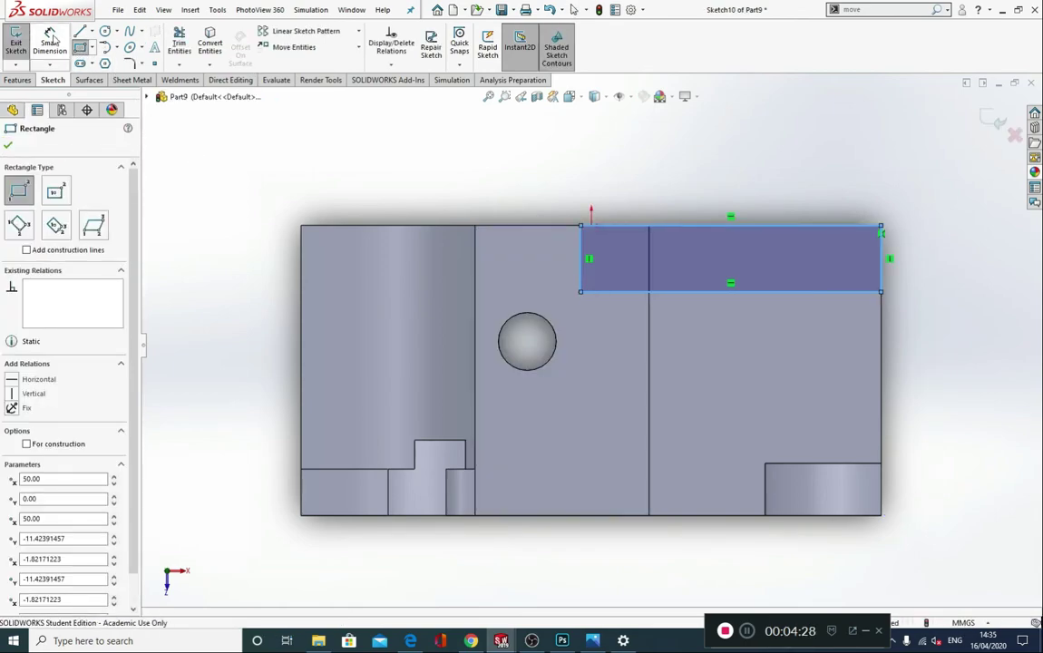
Dimension the rectangle on the raised top face's plane 50 mm long and 12 mm wide
left_click(706, 291)
right_click_drag(703, 353, 703, 317)
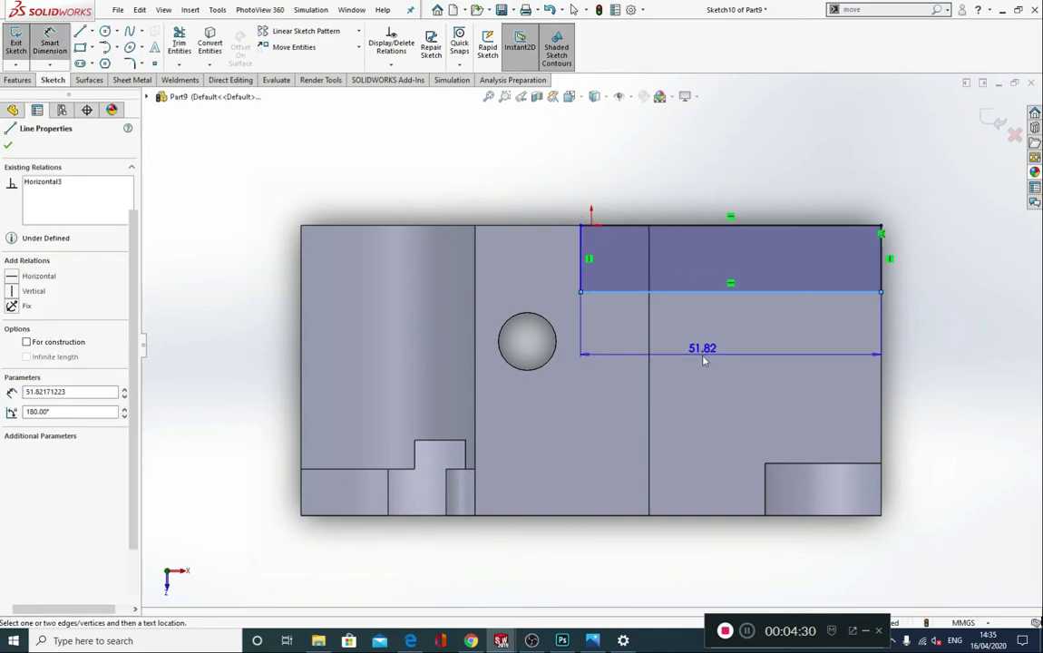
left_click(703, 355)
type("50")
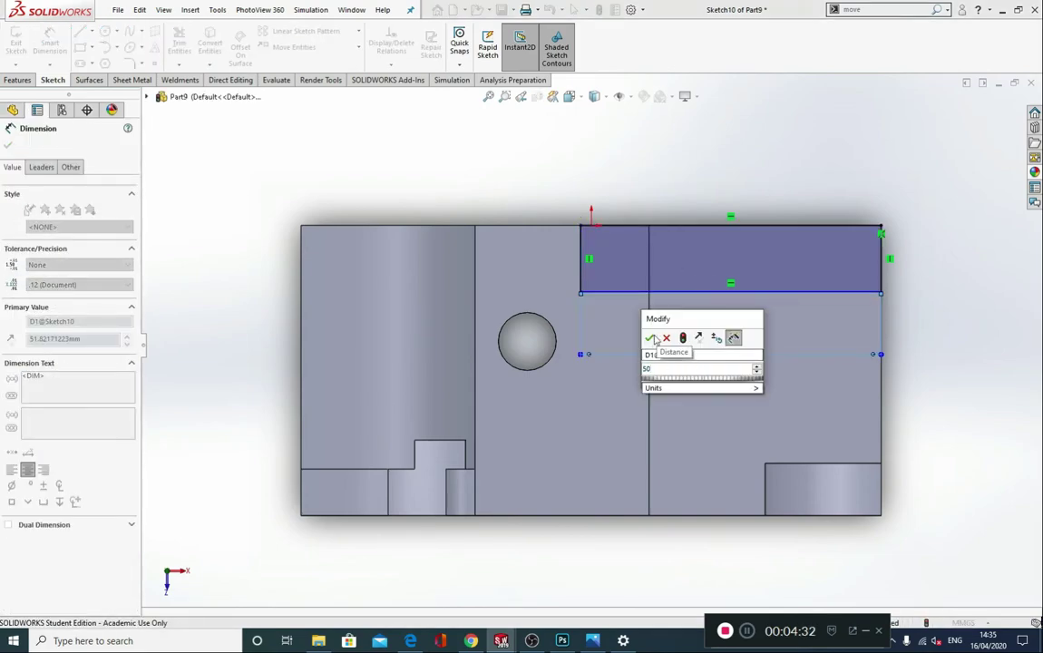
left_click(649, 338)
left_click(882, 257)
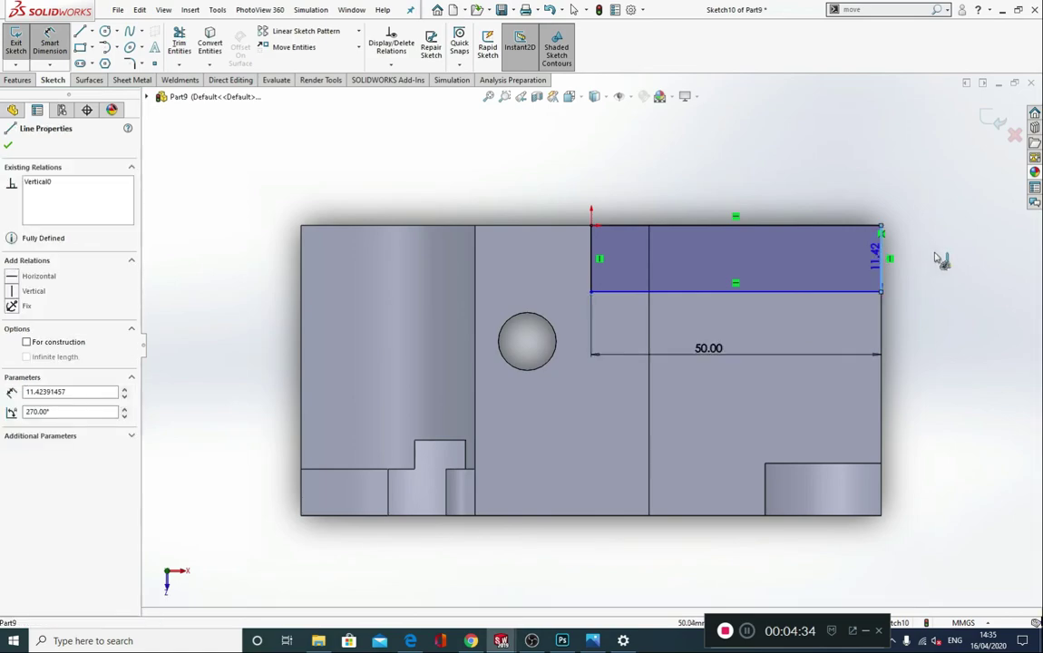
left_click(910, 298)
type("12")
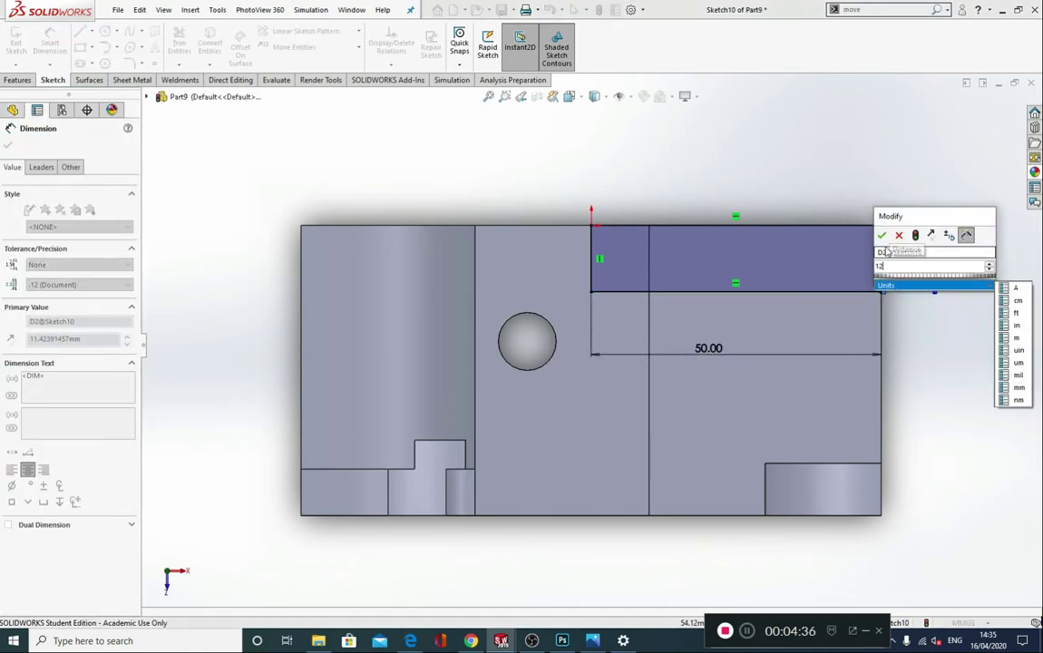
key("Return")
Check the exam drawing, then cut-extrude the 50 by 12 mm rectangle Through All to make the rear cutout
key("ctrl+7")
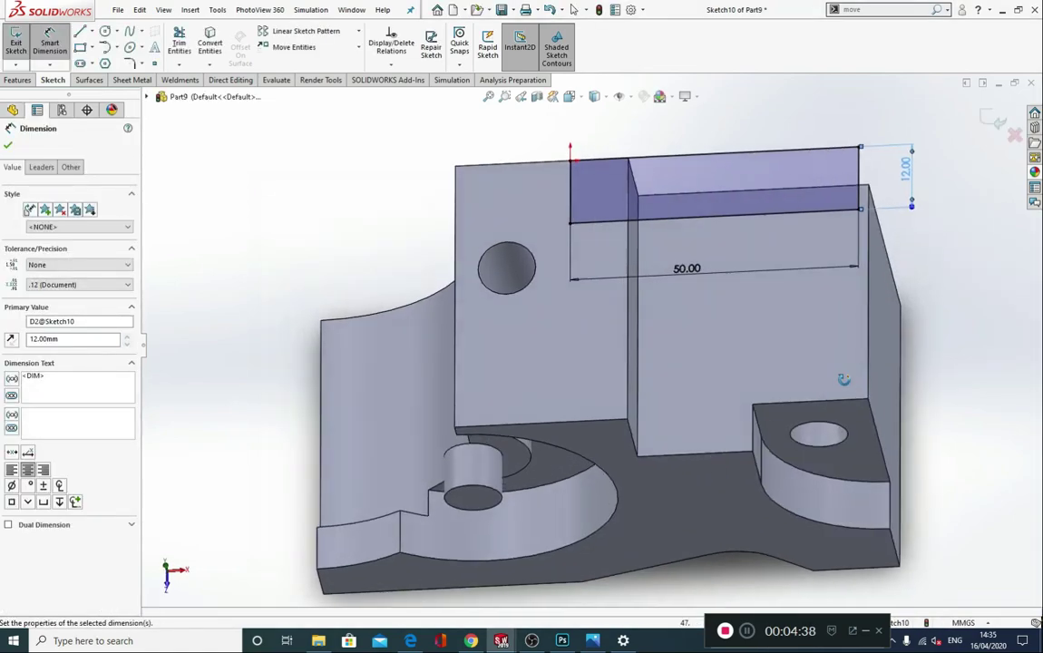
left_click(592, 640)
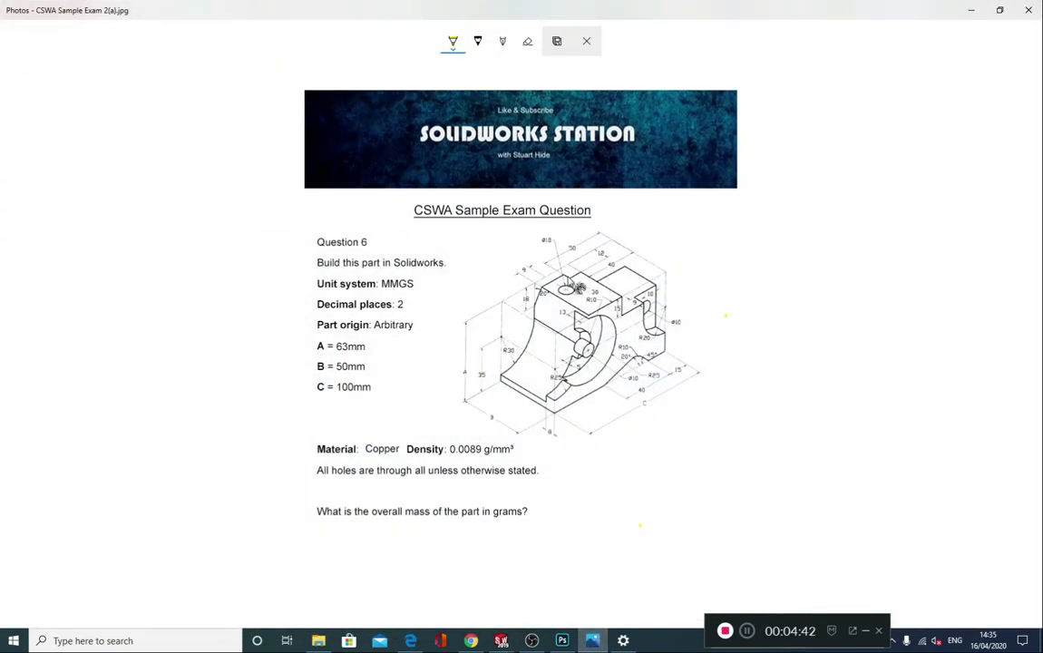
left_click(974, 9)
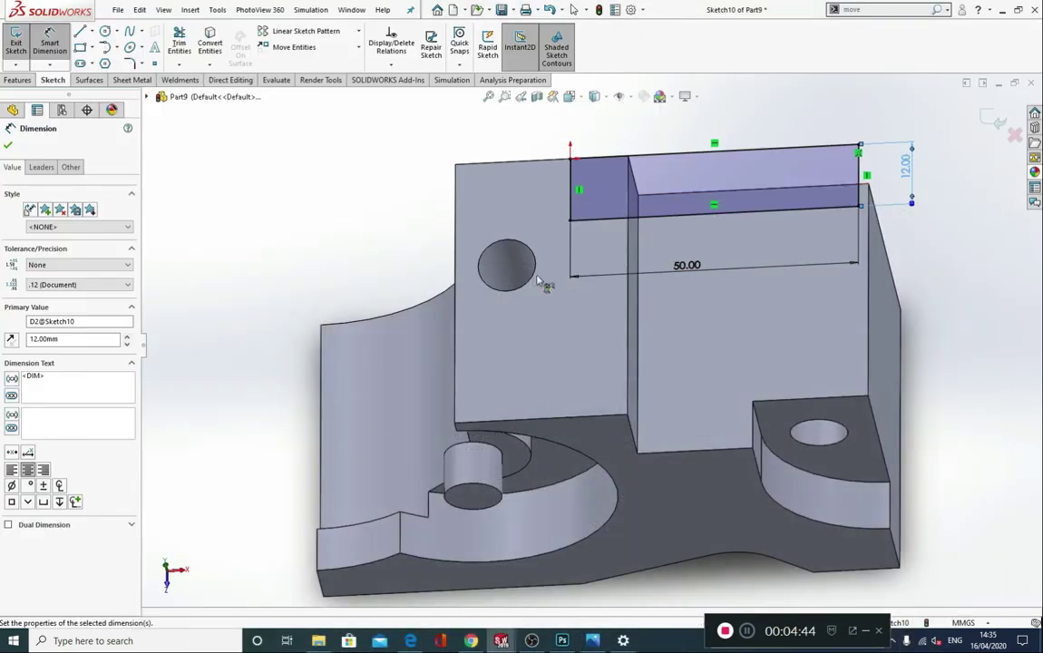
left_click(19, 78)
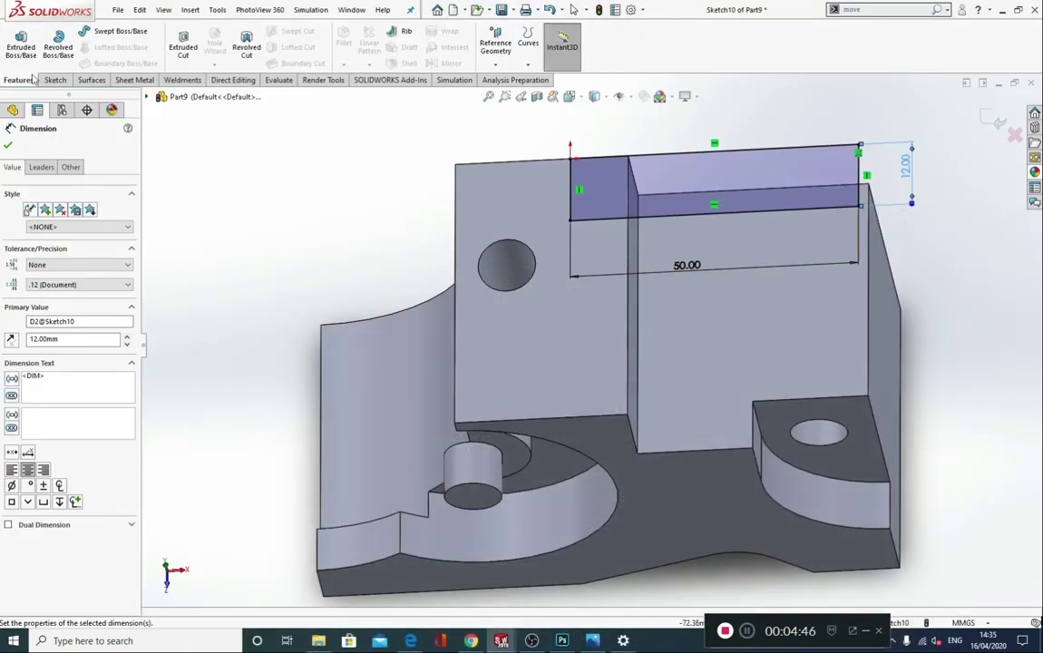
left_click(183, 45)
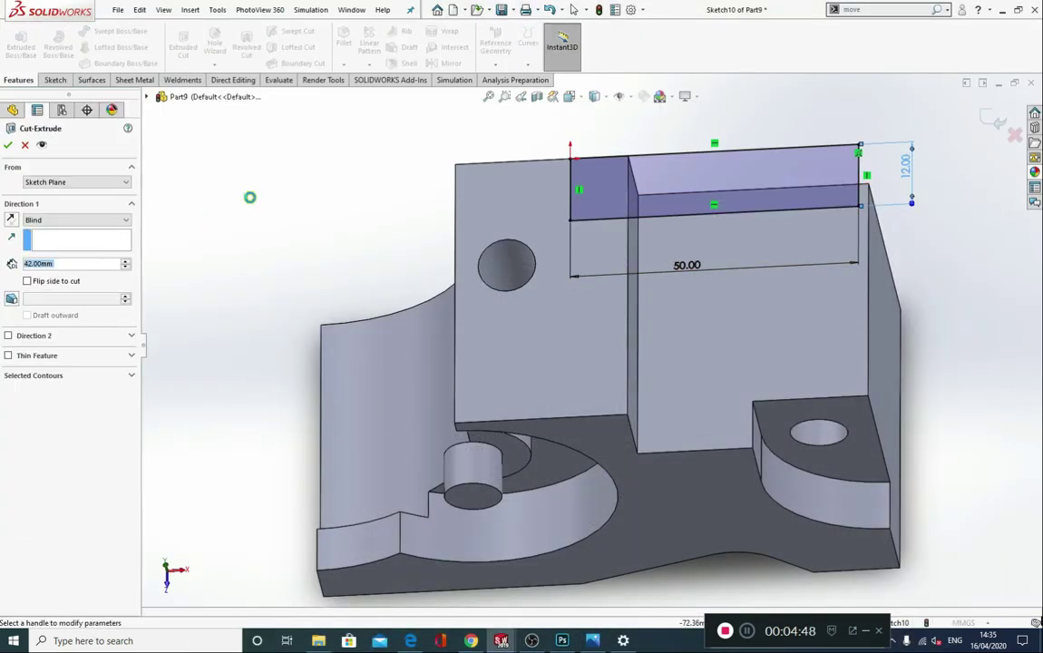
left_click(49, 220)
left_click(52, 240)
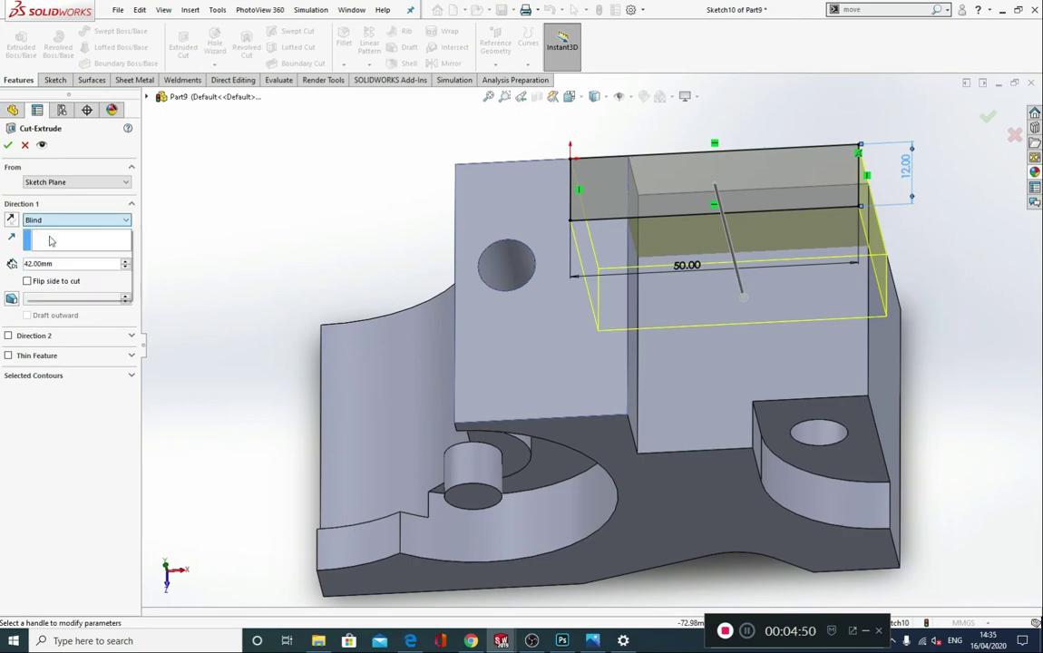
left_click(9, 144)
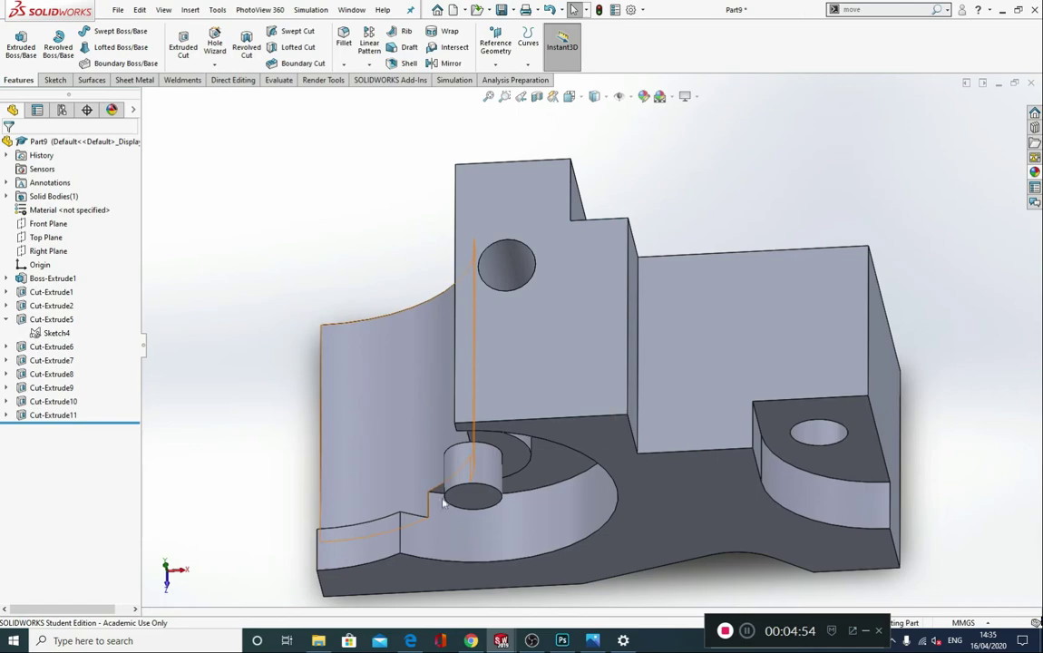
Check the exam drawing, then sketch a right triangle about 11 mm tall and 4 mm wide in the rear top corner of the vertical face above the arc cutout
key("alt+Tab")
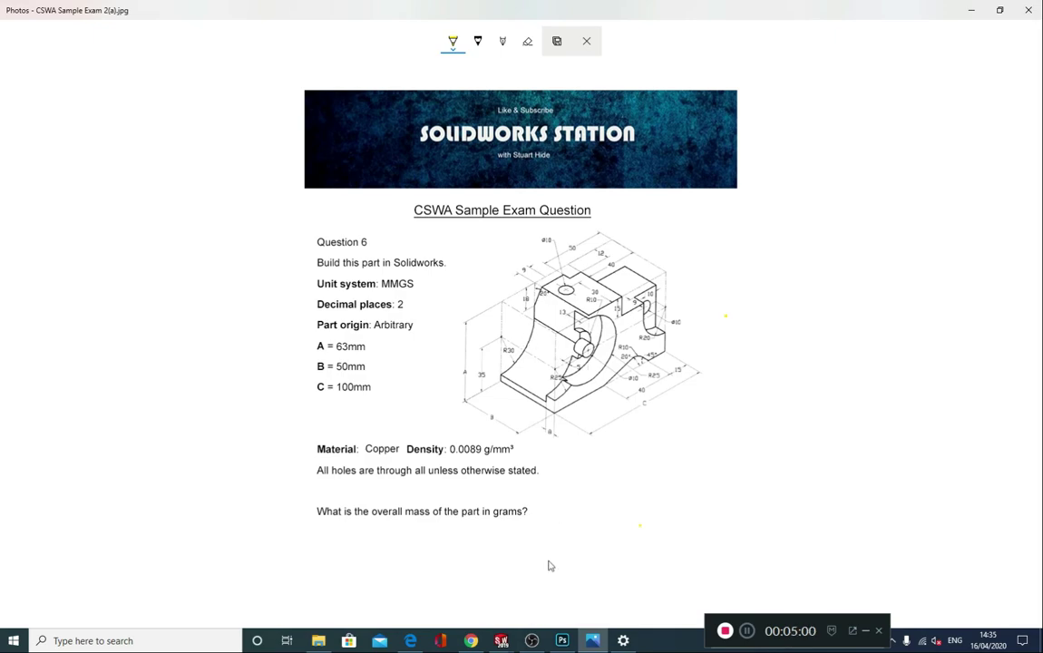
key("alt+Tab")
middle_click_drag(272, 381, 544, 234)
left_click(545, 234)
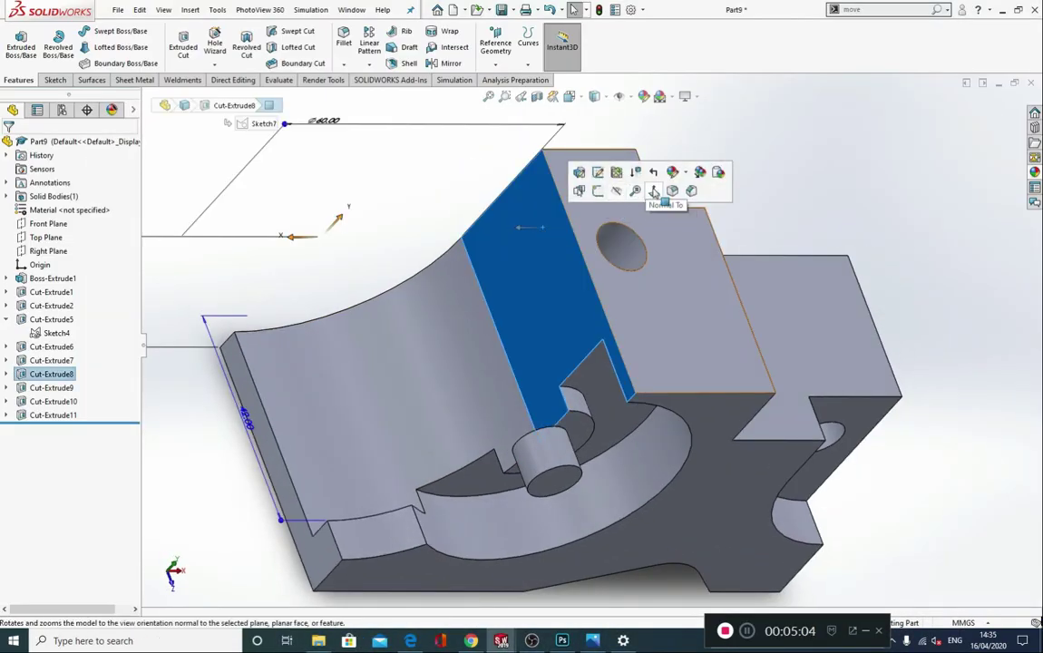
left_click(650, 193)
left_click(55, 80)
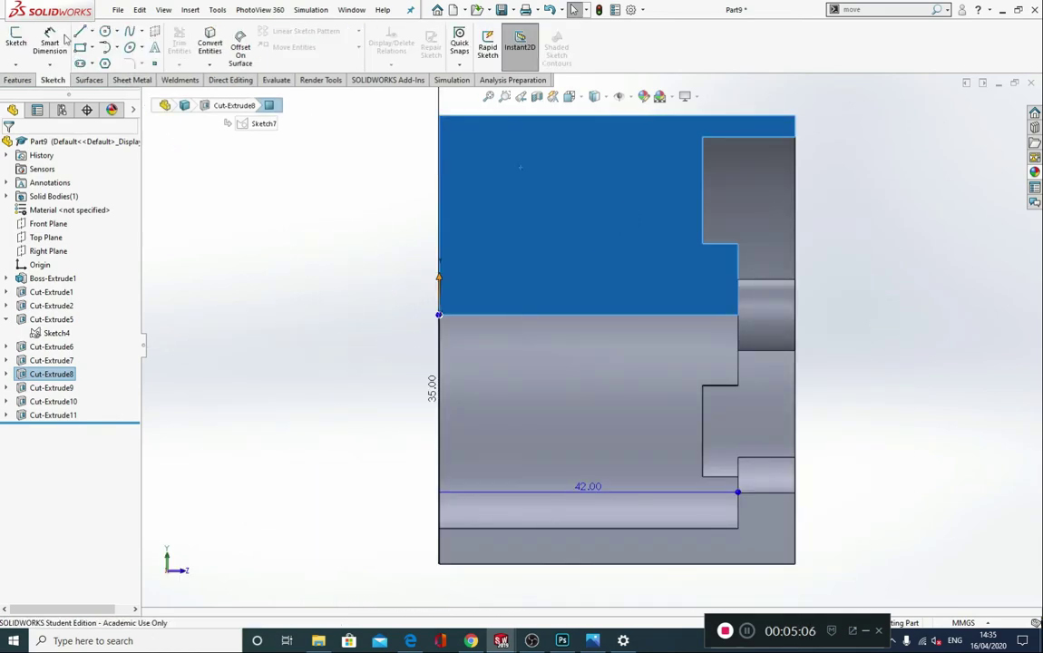
left_click(80, 31)
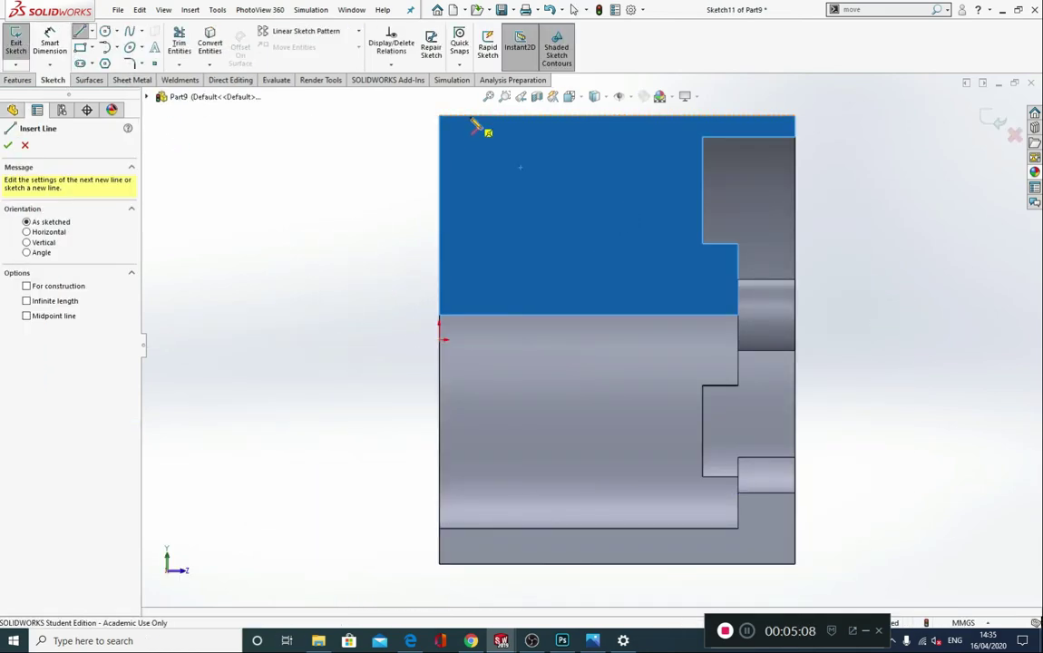
left_click(470, 110)
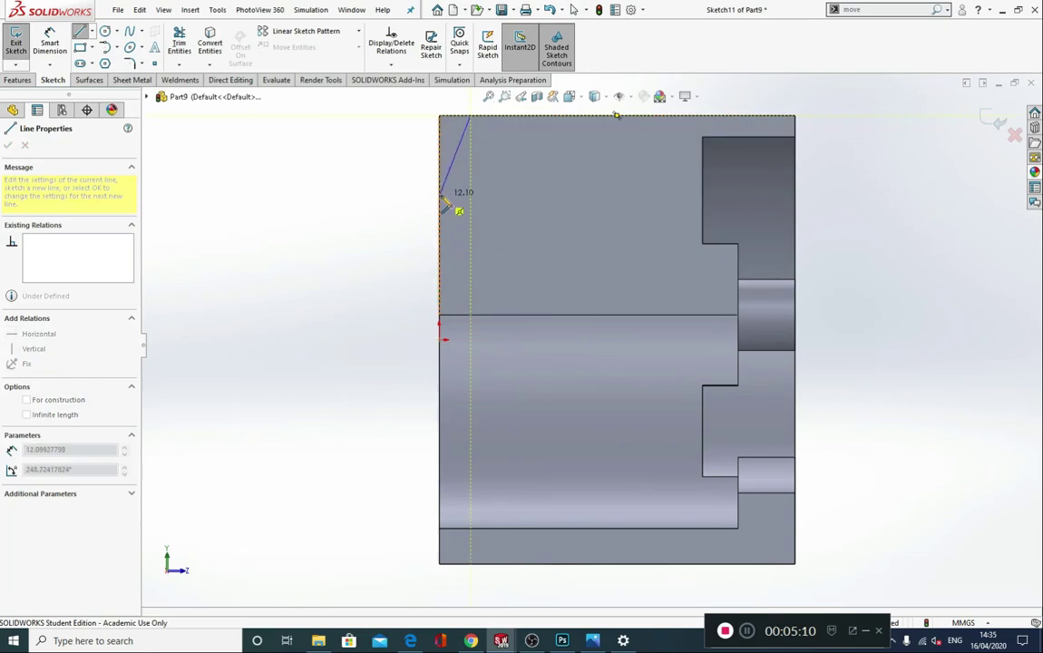
left_click(439, 195)
left_click(439, 116)
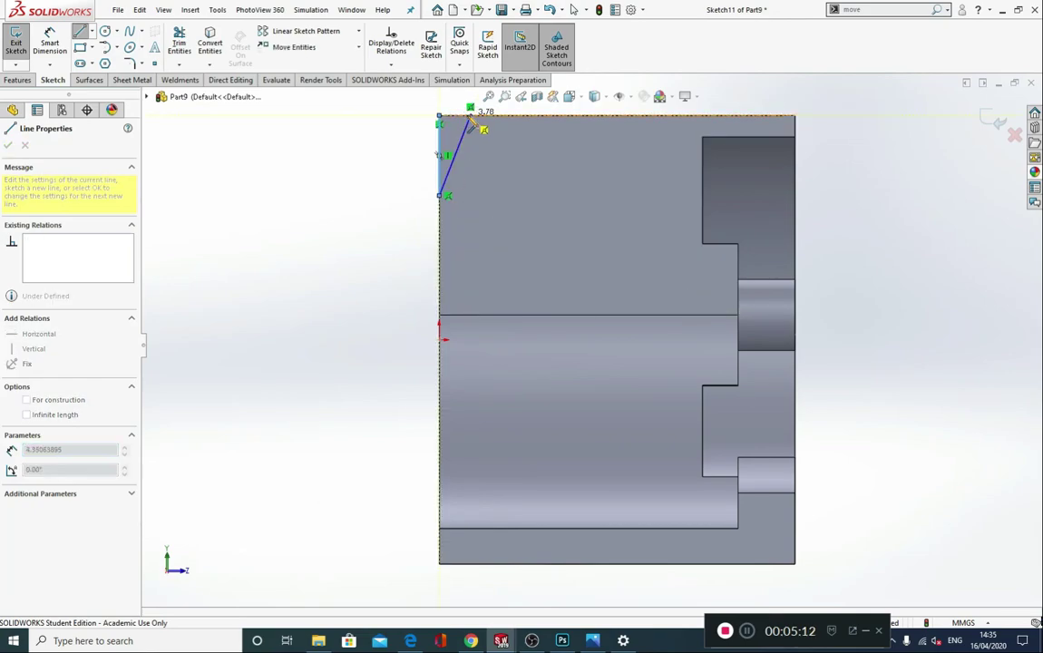
left_click(470, 115)
Dimension the angle between the triangle's vertical and sloping sides to 20°
right_click_drag(410, 145, 409, 105)
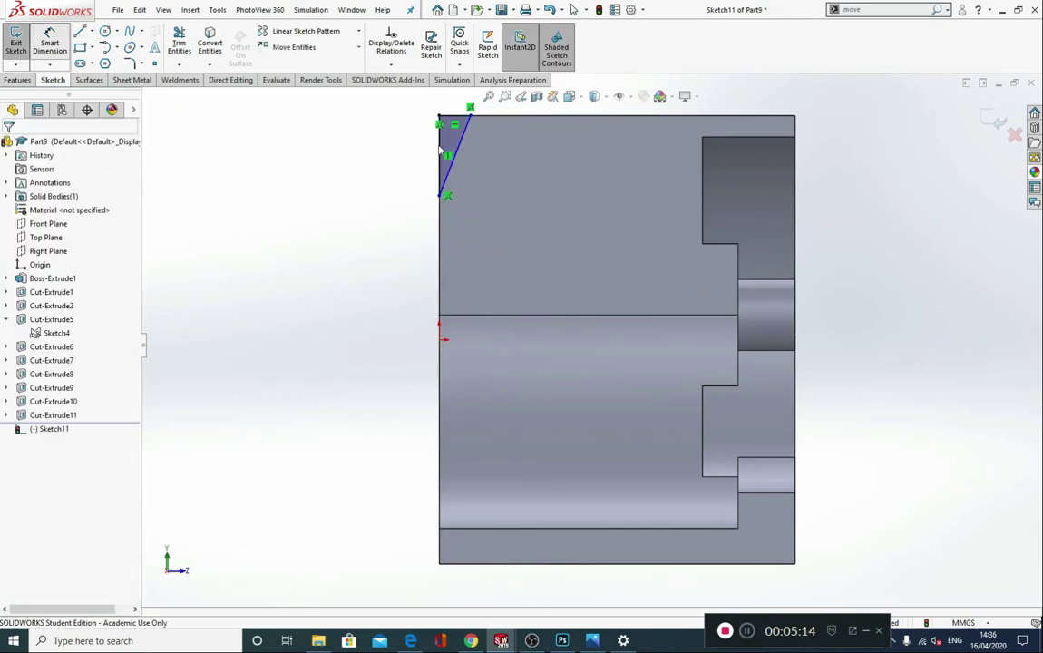
left_click(457, 153)
left_click(457, 155)
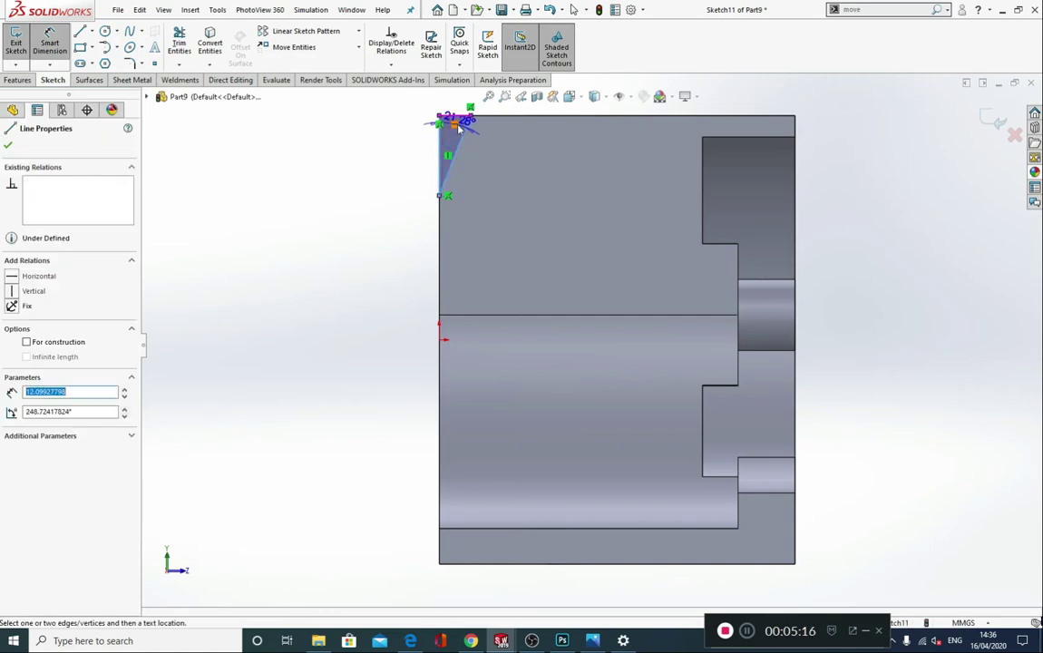
key("z")
left_click(504, 136)
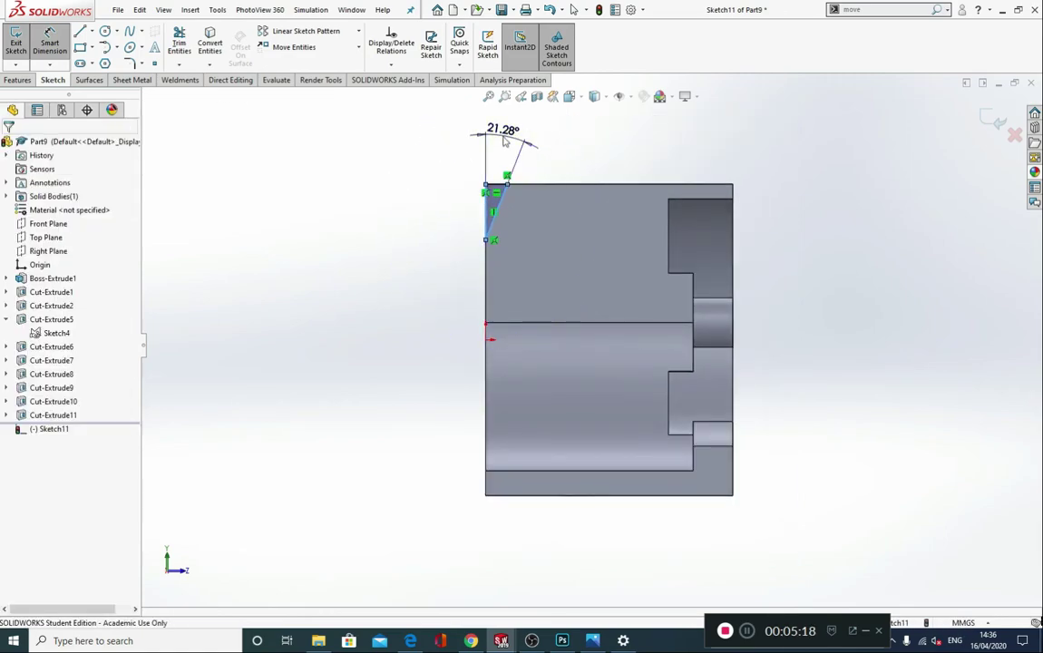
type("20")
left_click(448, 119)
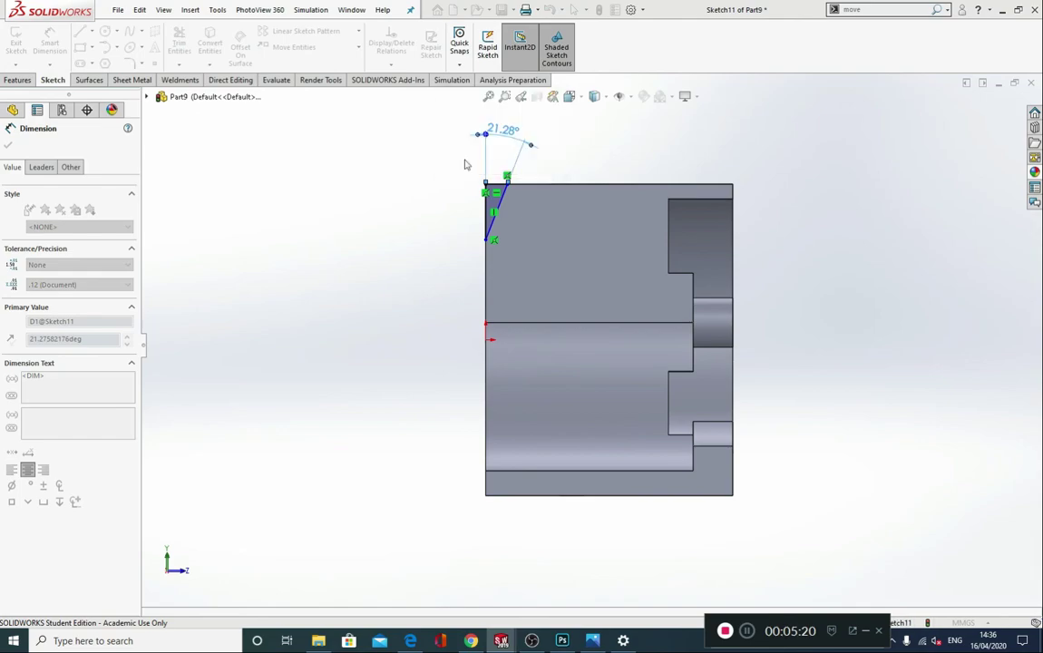
Dimension the triangle's vertical side to 18 mm
left_click(492, 213)
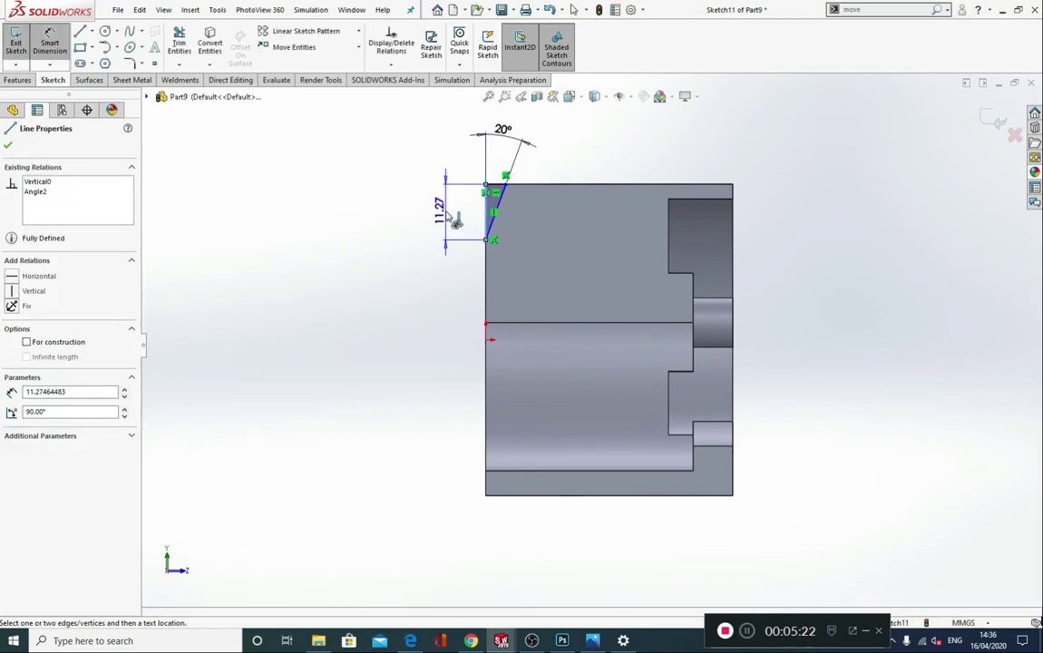
left_click(444, 213)
type("18")
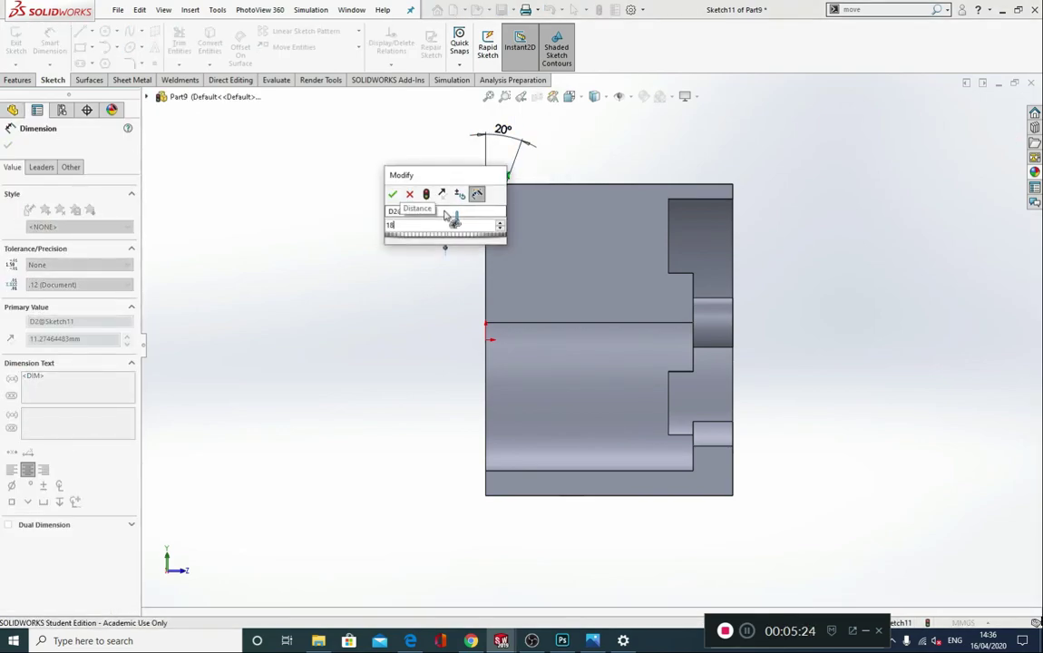
key("Return")
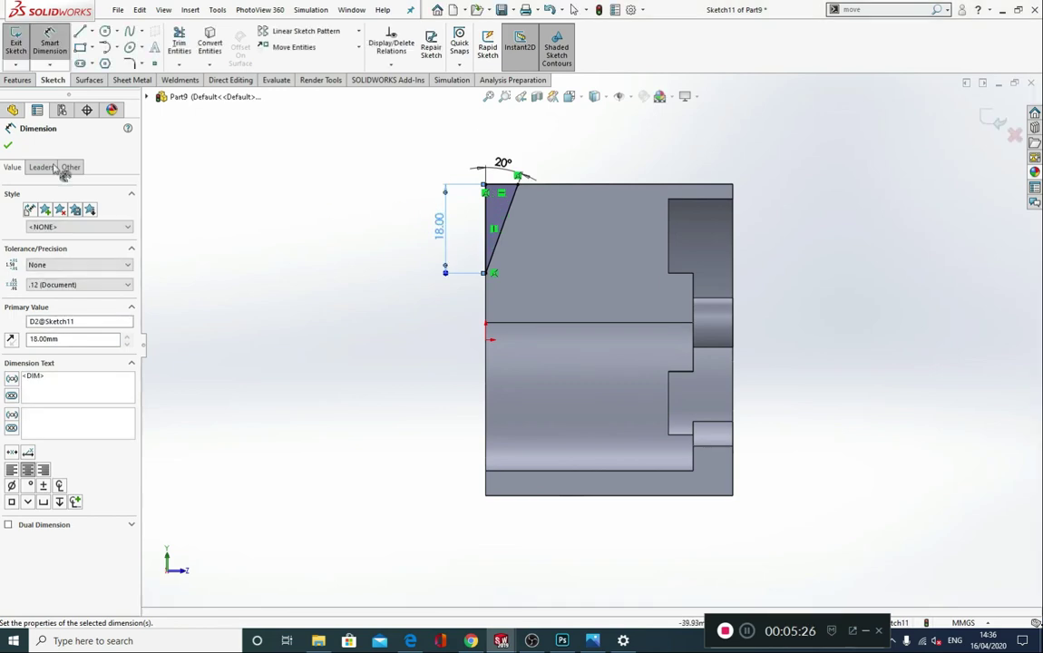
Cut-extrude the triangle Through All to bevel the rear top corner of the raised block
left_click(18, 80)
left_click(181, 47)
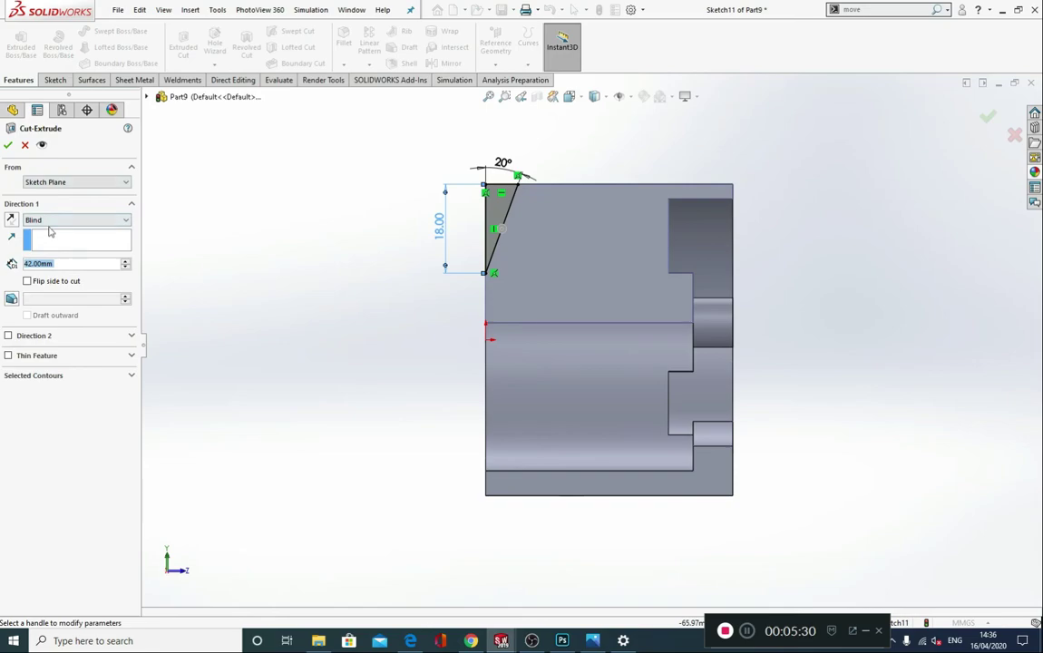
left_click(77, 220)
left_click(55, 227)
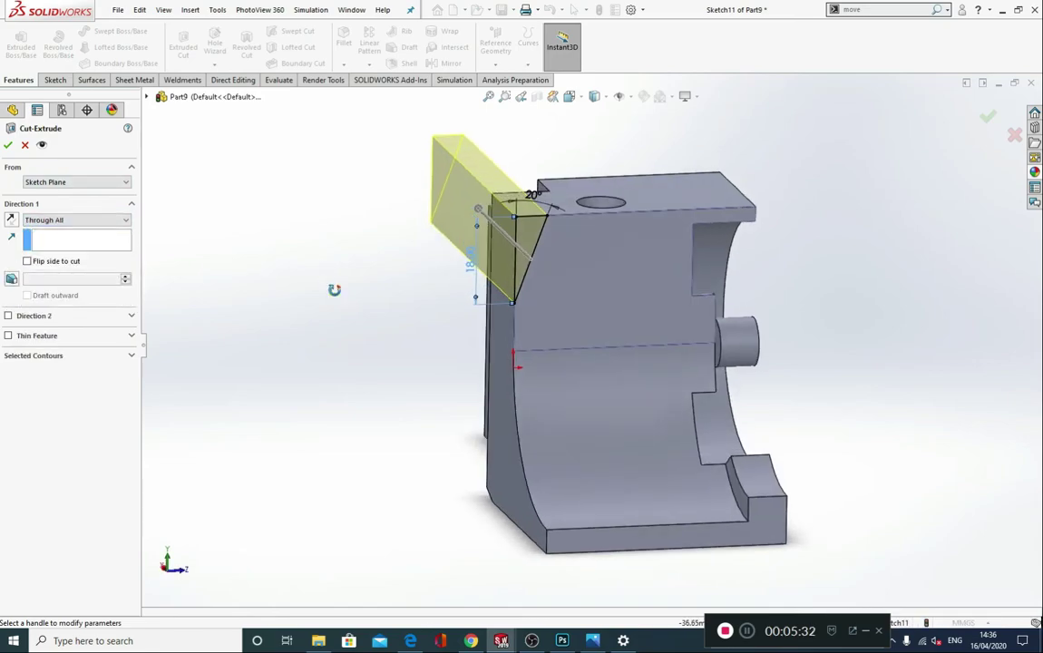
left_click(8, 144)
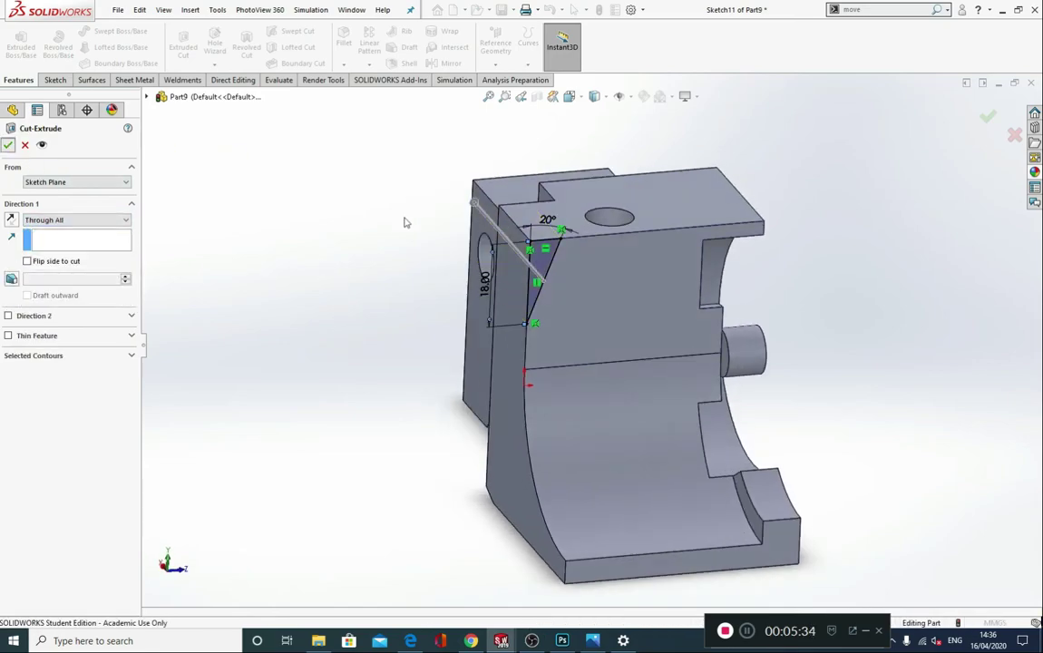
Check the exam drawing's material requirement, then apply the brushed copper appearance to the whole part
left_click(594, 644)
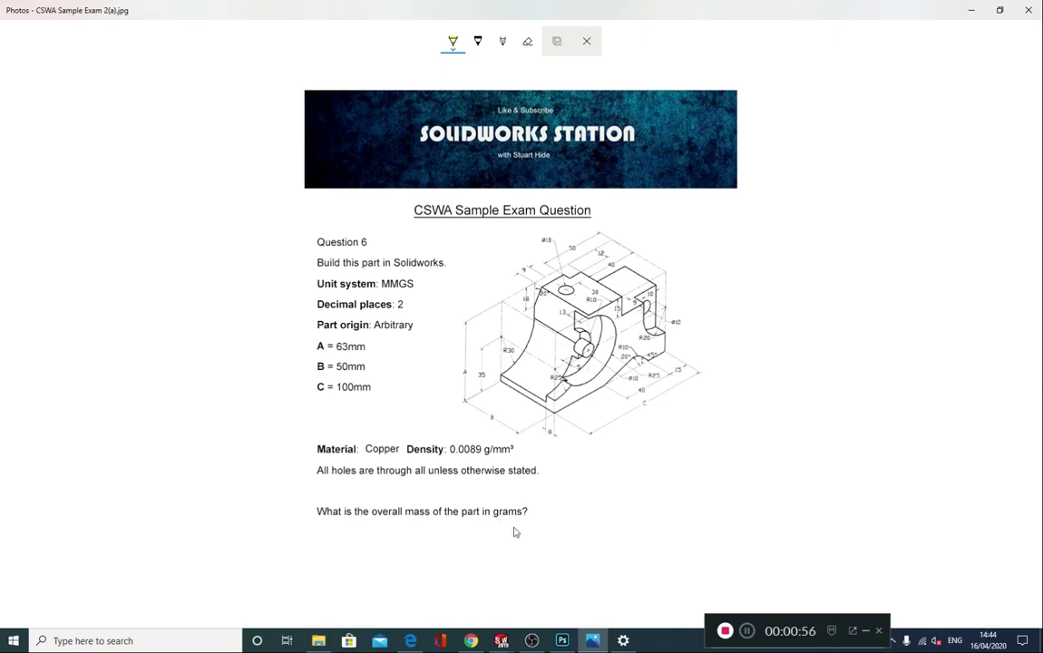
left_click(969, 11)
middle_click_drag(801, 354, 763, 346)
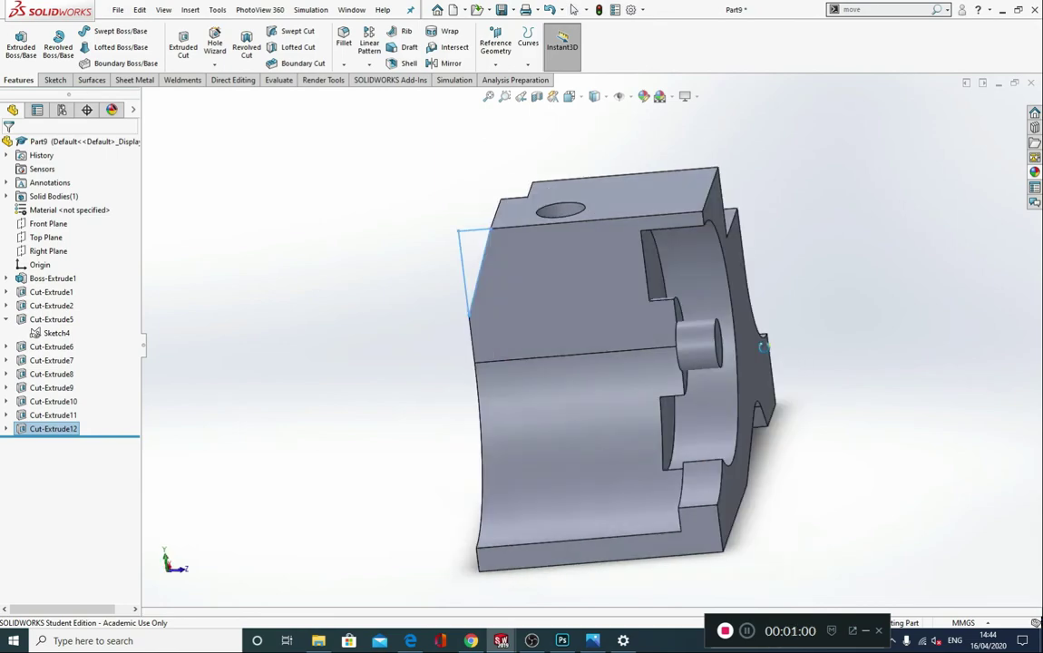
key("ctrl+7")
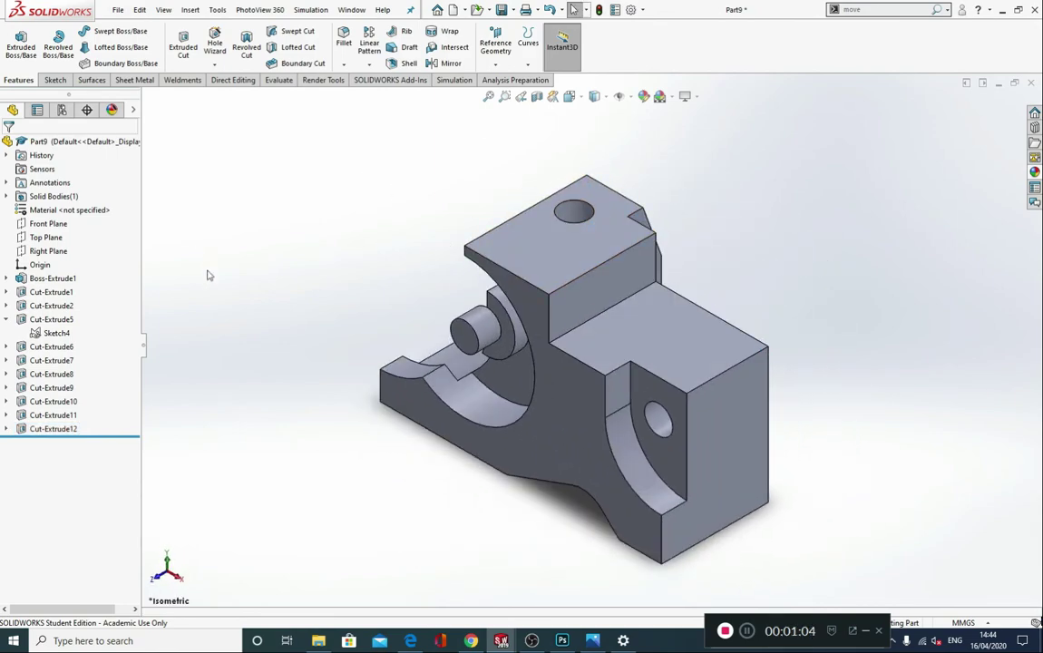
left_click(1036, 172)
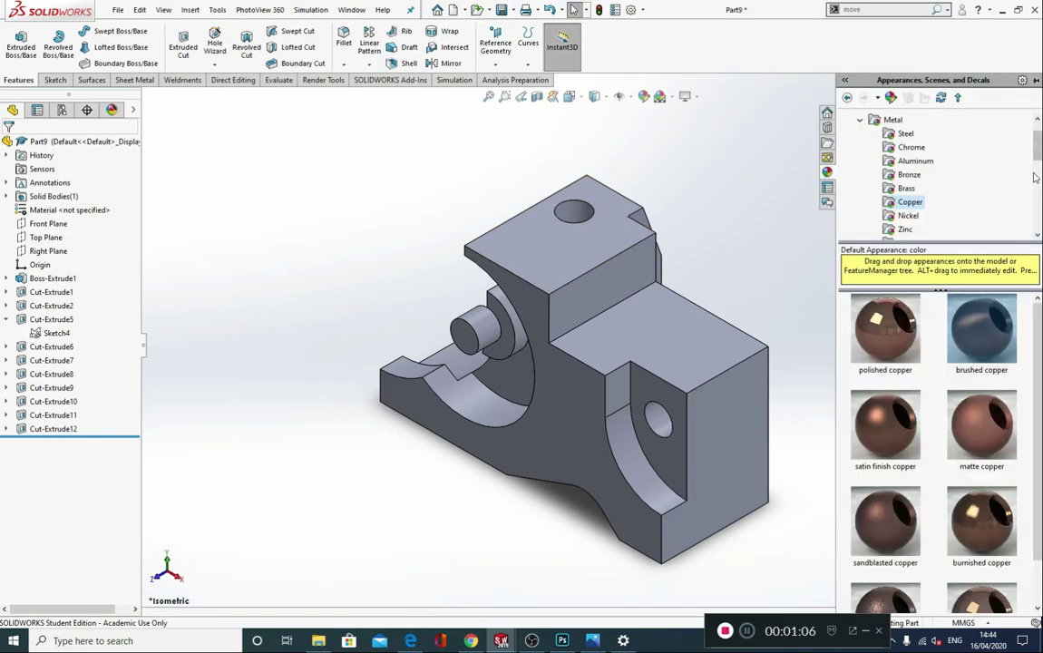
left_click(861, 121)
double_click(875, 121)
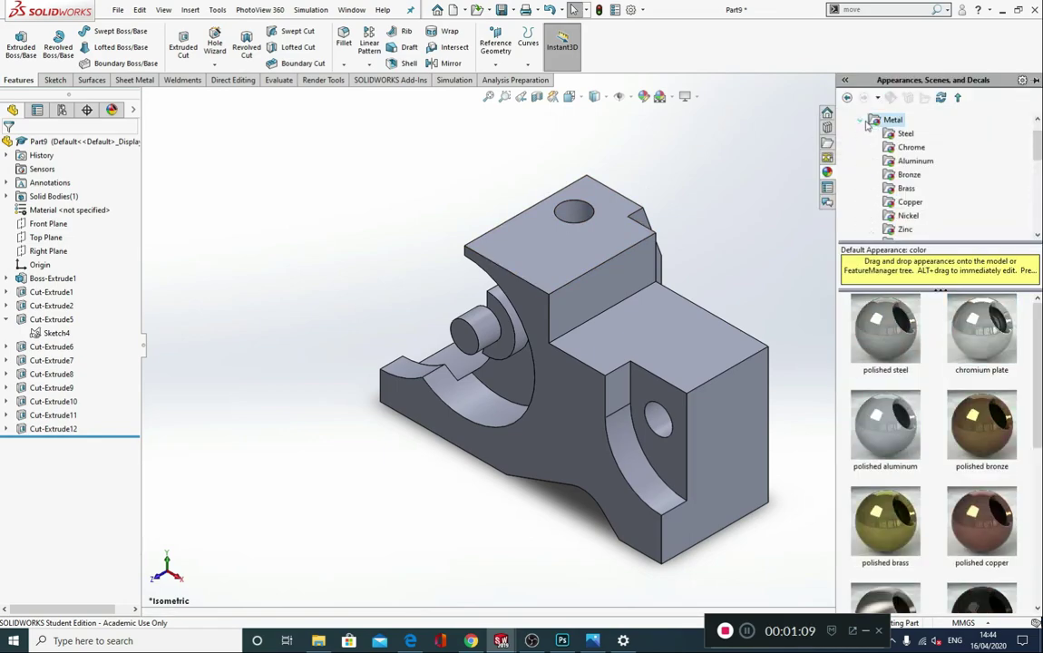
left_click(909, 201)
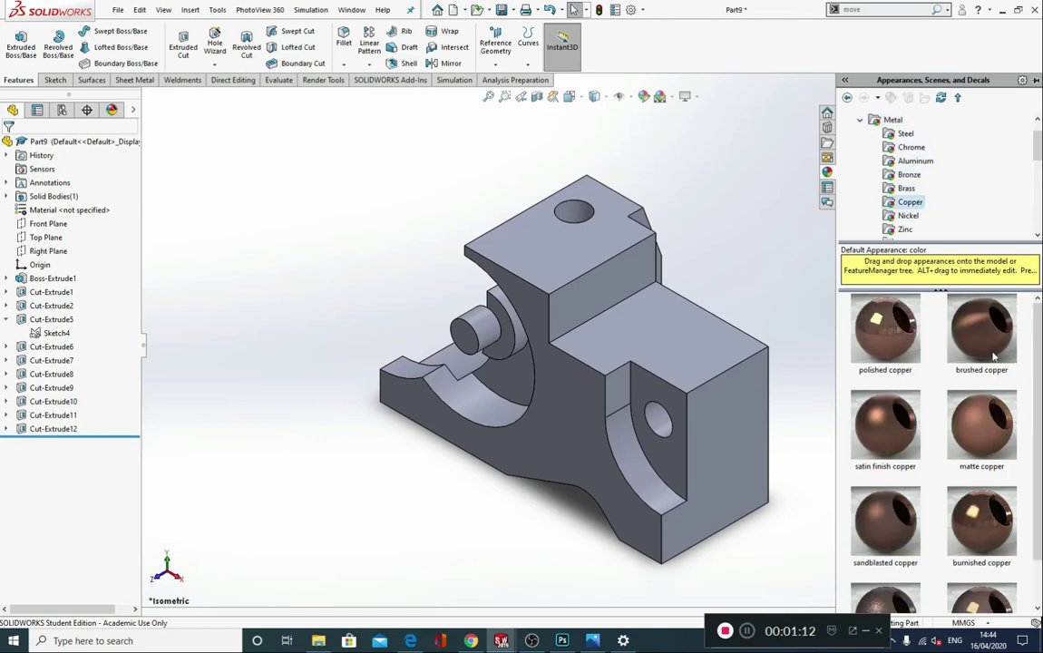
left_click_drag(981, 335, 692, 337)
left_click(682, 325)
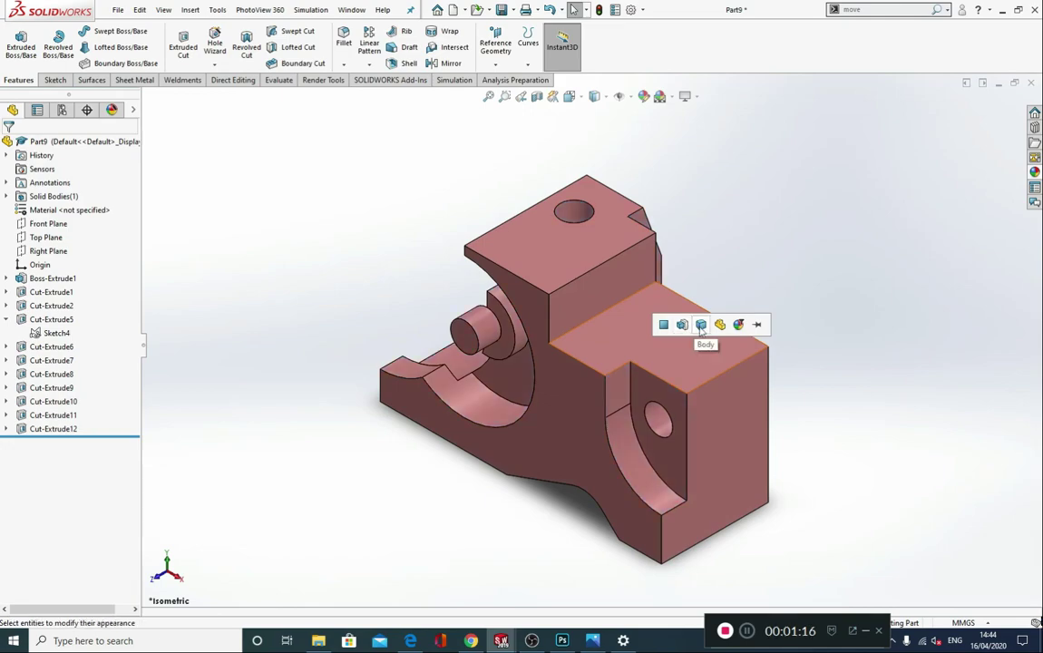
Assign the Copper material from the Copper Alloys category of SOLIDWORKS Materials to the part
right_click(48, 212)
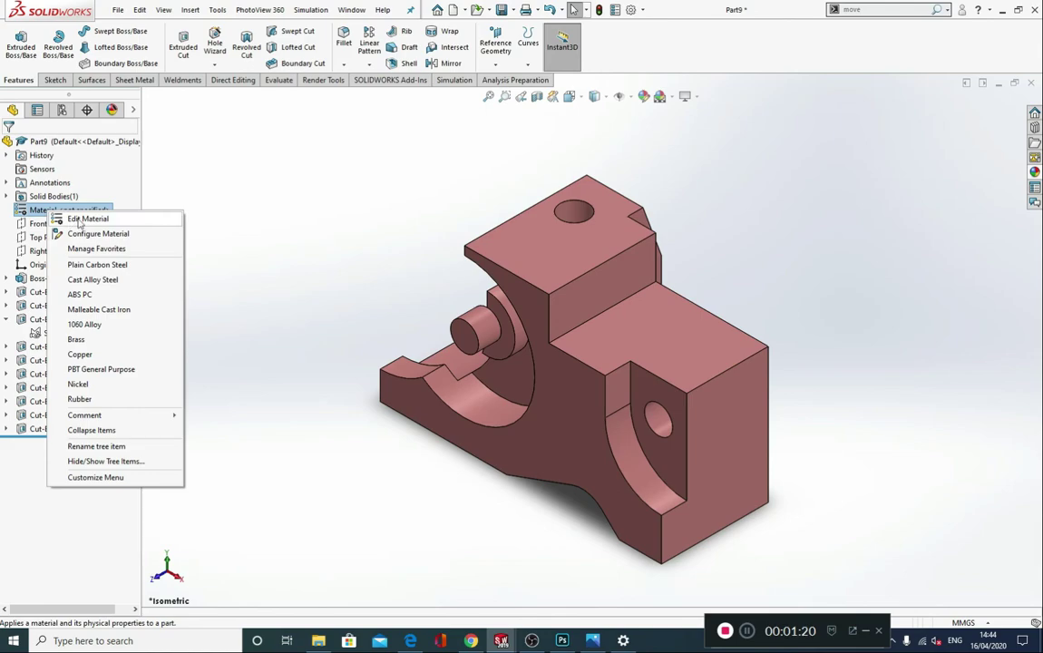
left_click(81, 218)
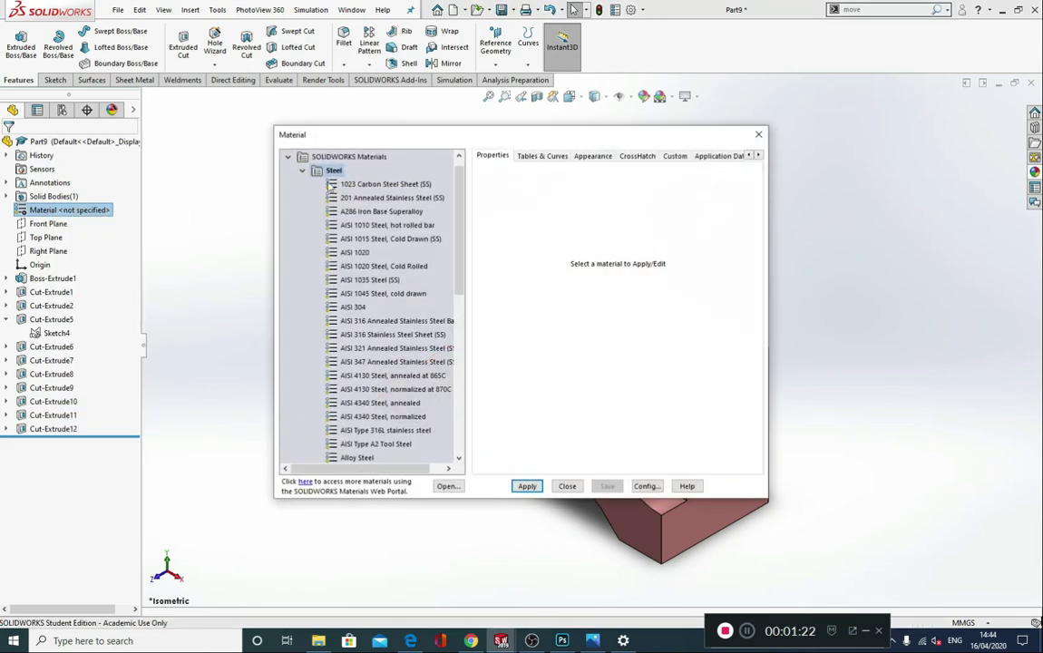
left_click(301, 171)
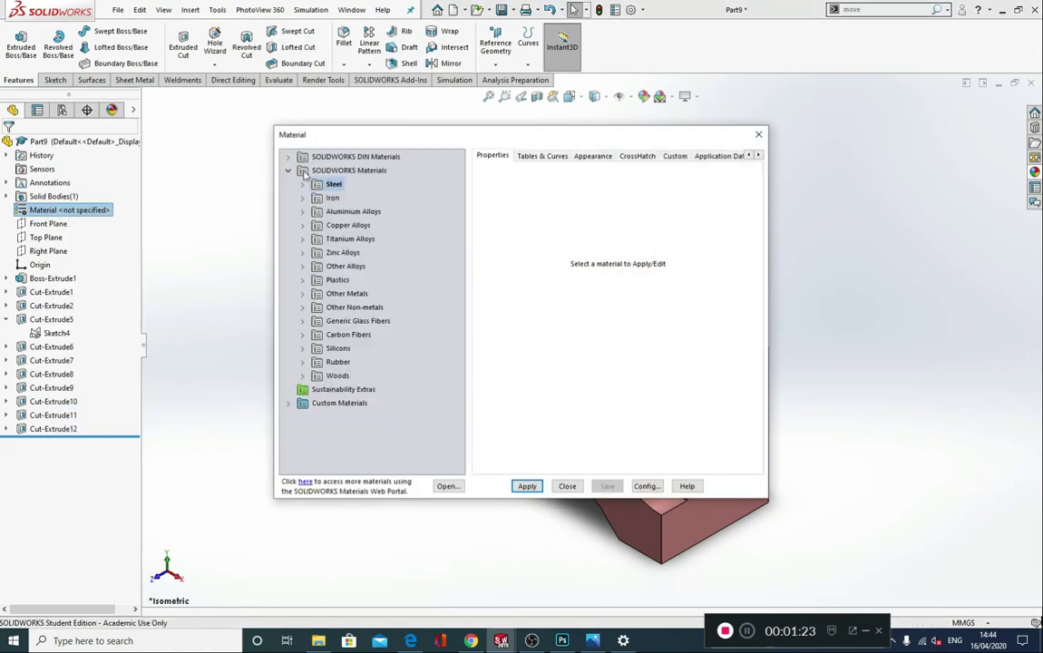
left_click(347, 225)
left_click(302, 225)
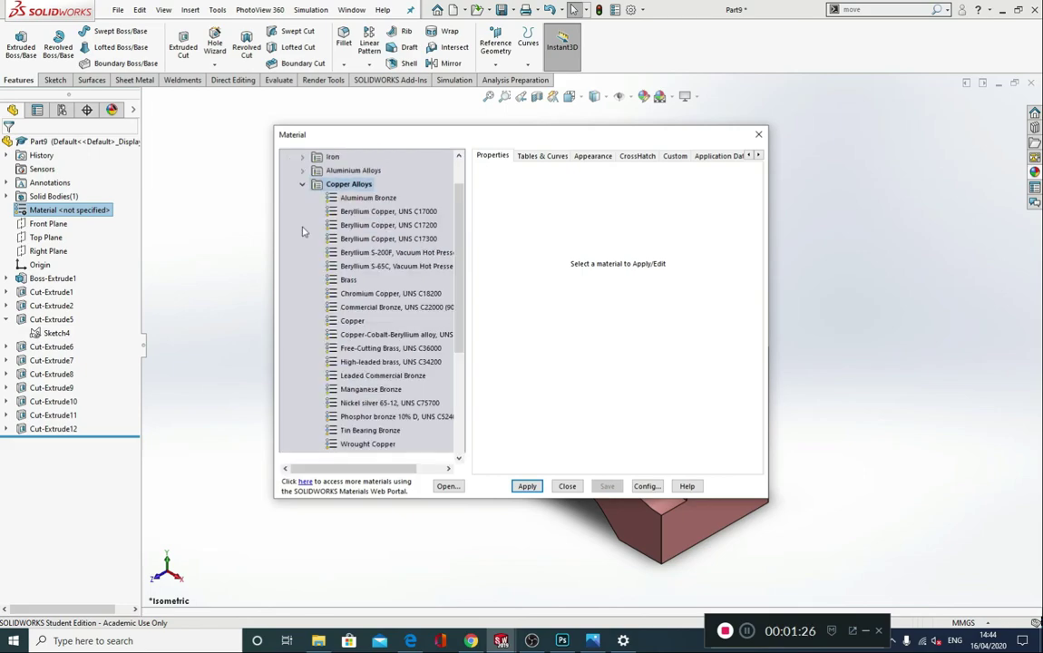
scroll(460, 252, "down", 2)
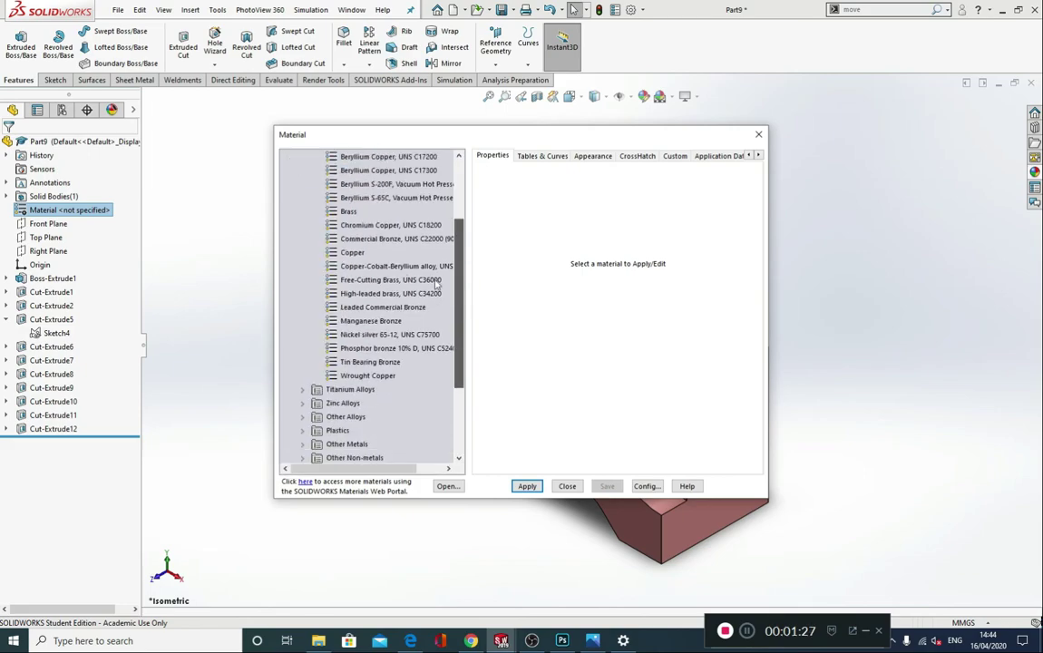
left_click(351, 252)
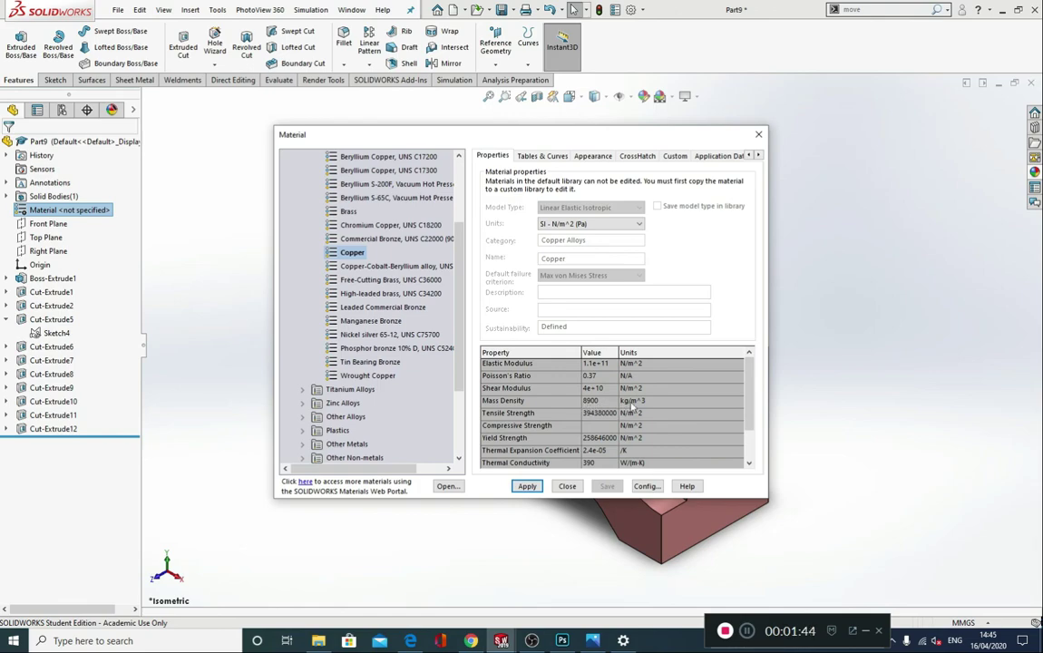
left_click(526, 486)
left_click(565, 492)
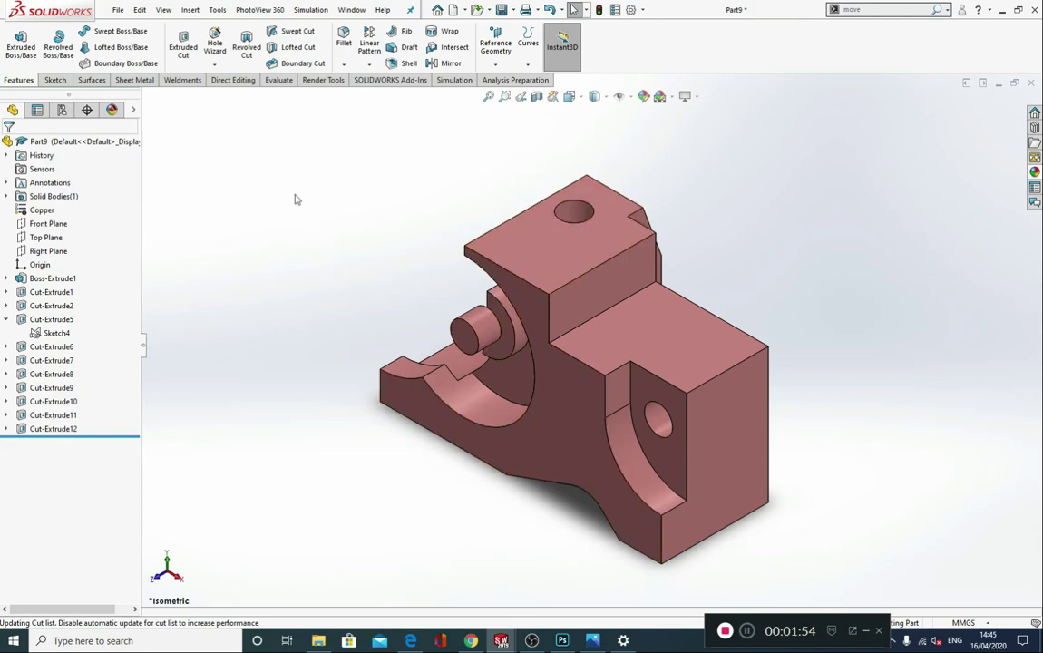
Evaluate the part's mass properties and read its overall mass in grams, closing the results when done
right_click(278, 81)
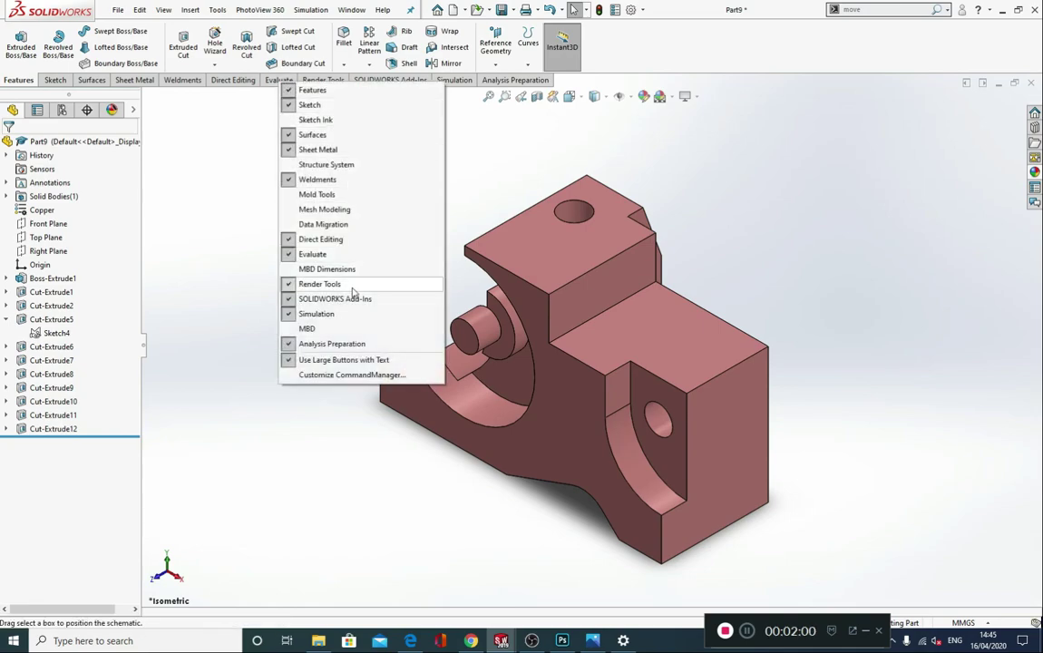
left_click(246, 172)
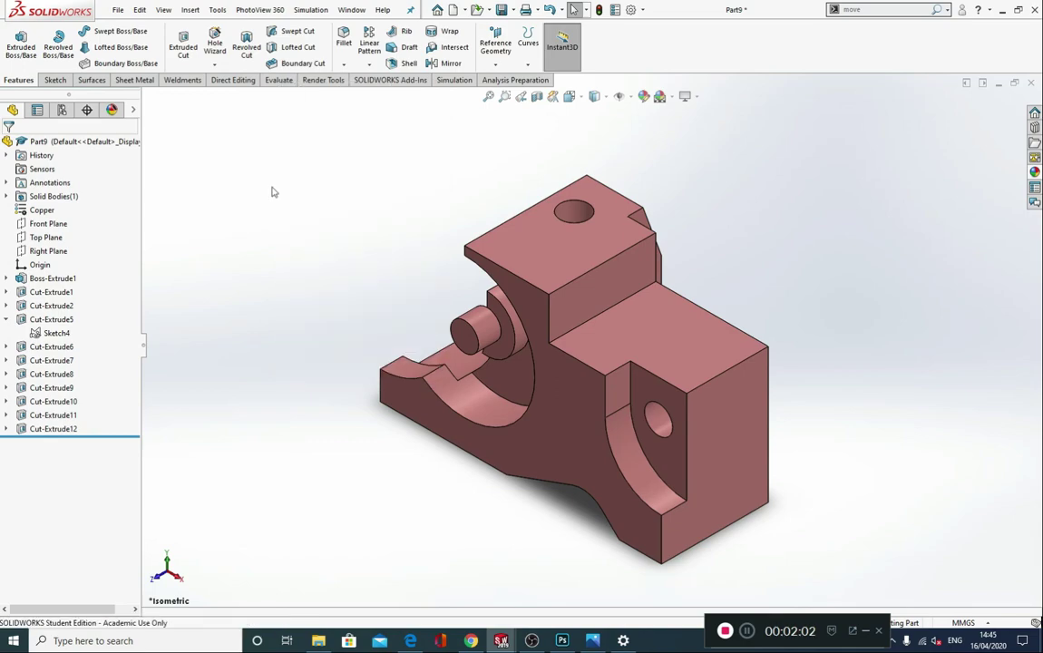
left_click(276, 80)
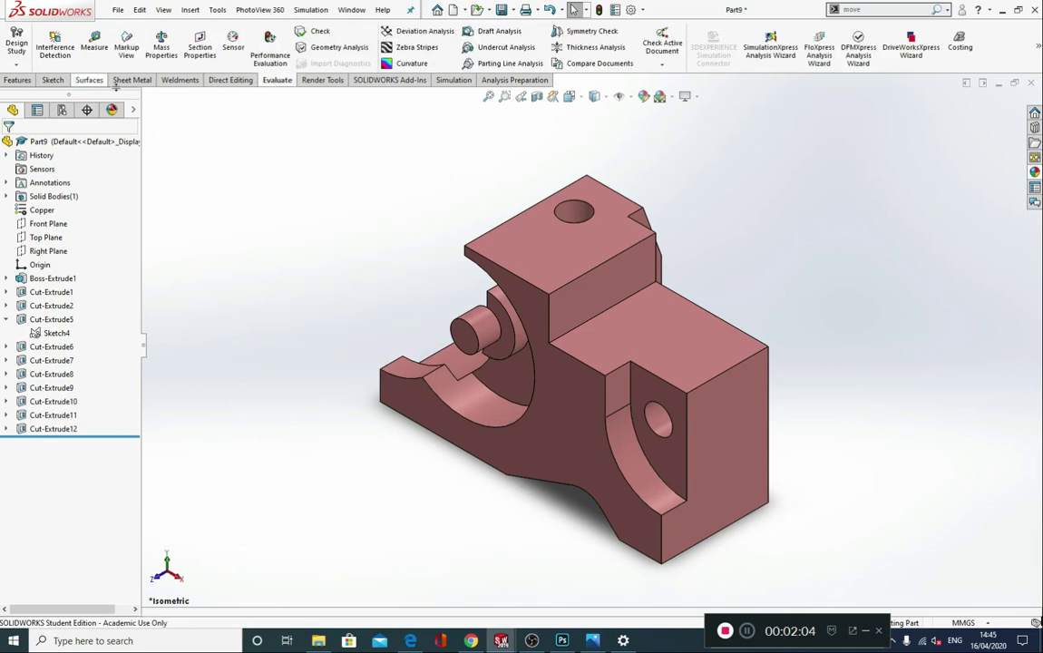
left_click(162, 41)
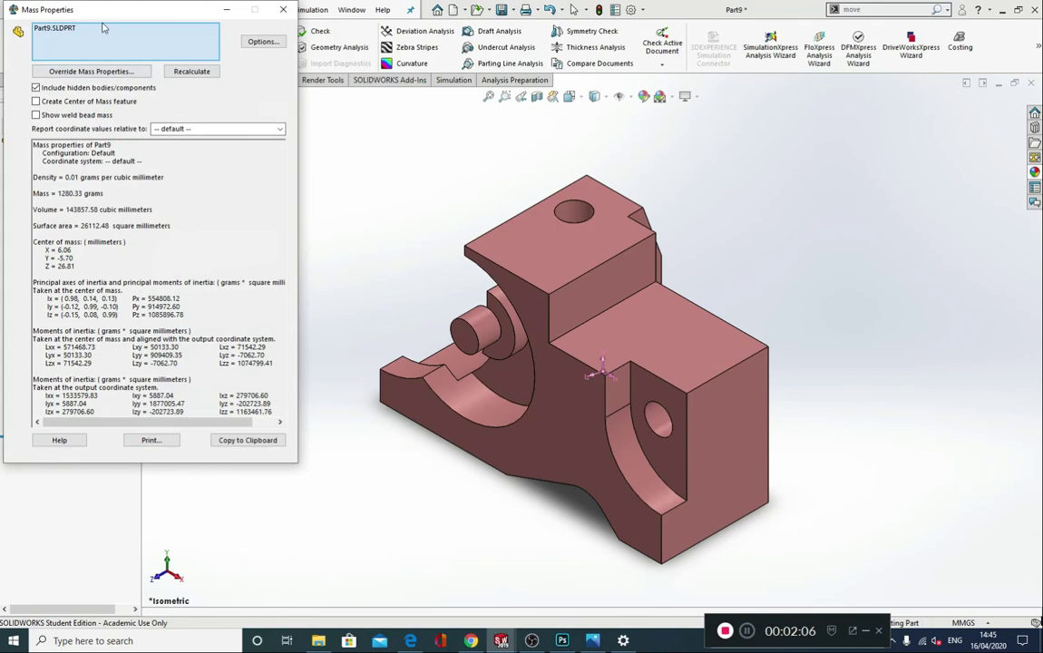
left_click_drag(95, 9, 278, 80)
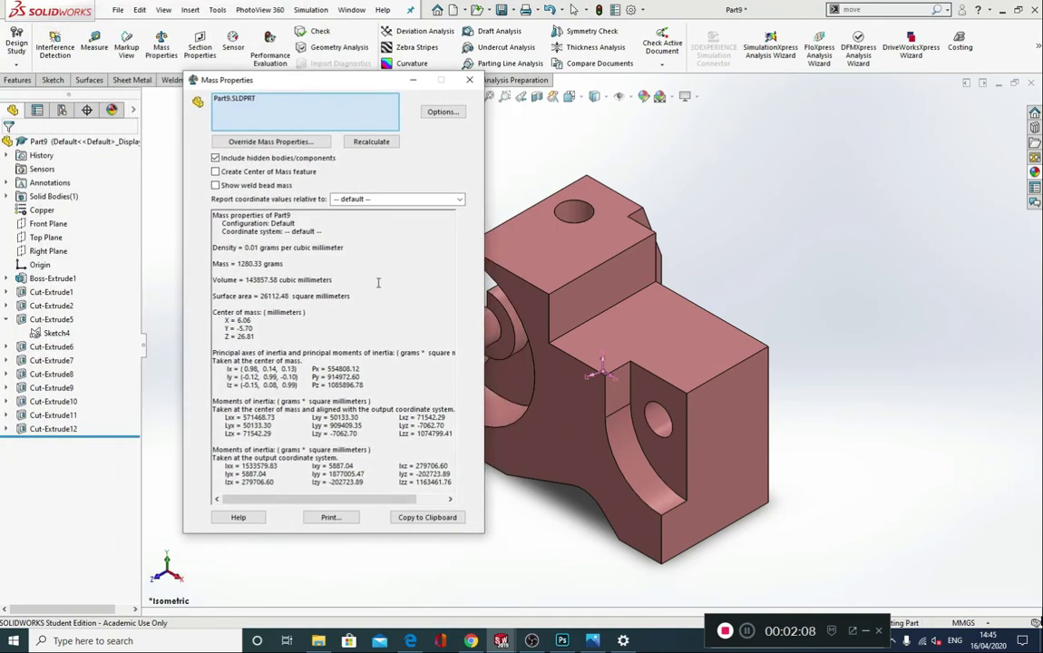
left_click_drag(213, 263, 283, 263)
left_click(276, 263)
left_click_drag(281, 263, 235, 263)
left_click(291, 271)
left_click(470, 80)
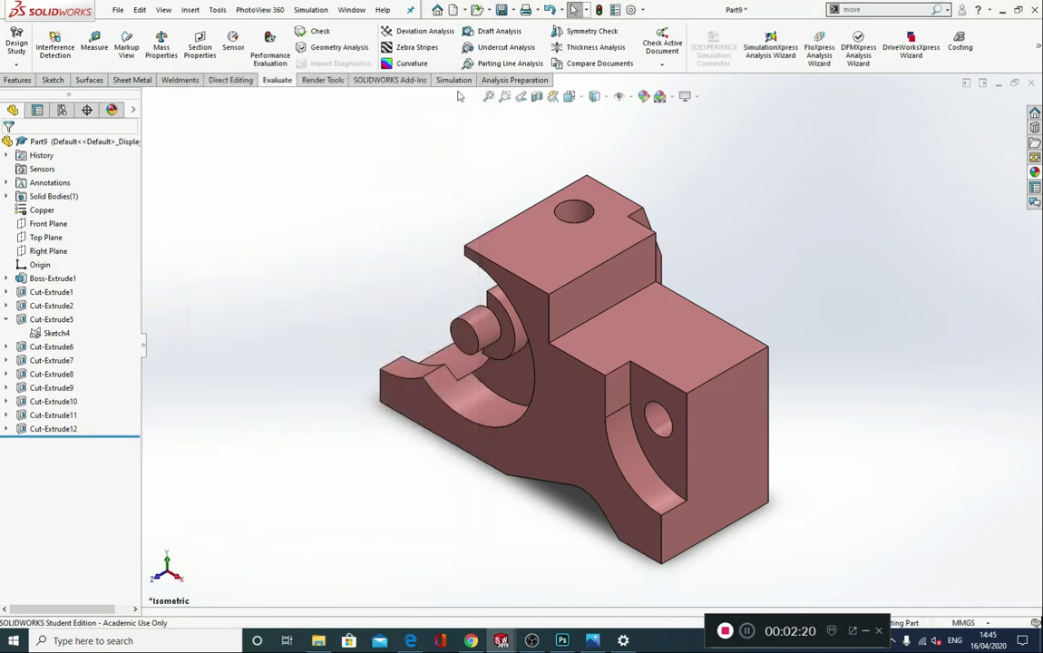